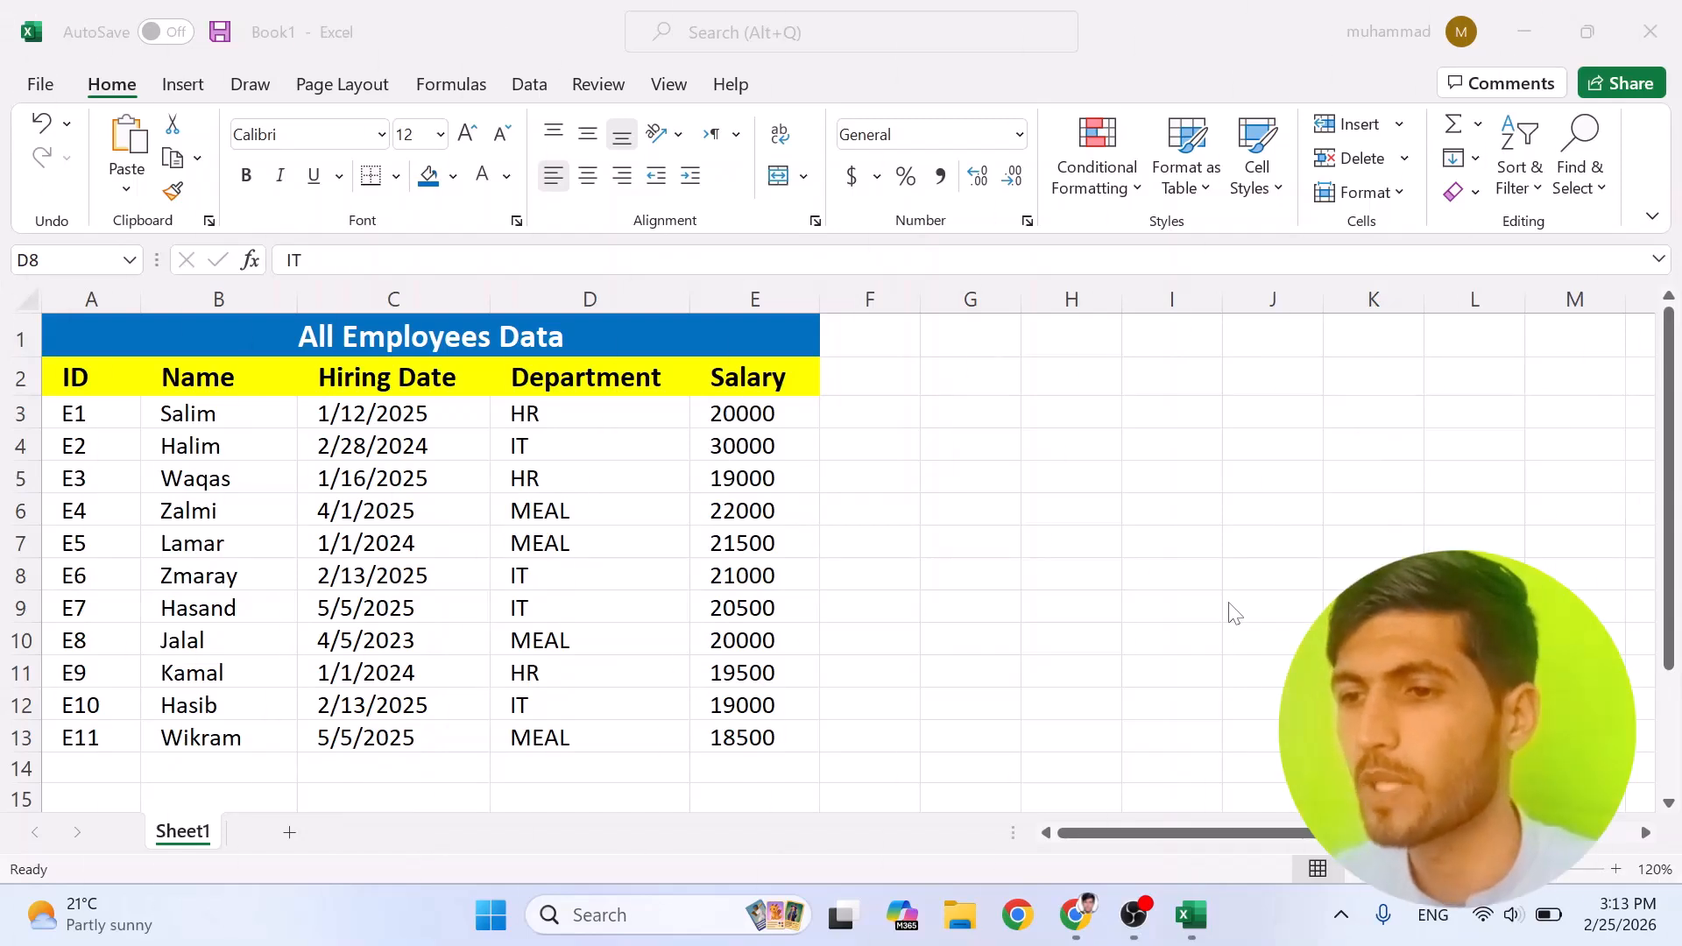
Examine the employee table and its Department column to see which department each employee belongs to.
left_click(386, 446)
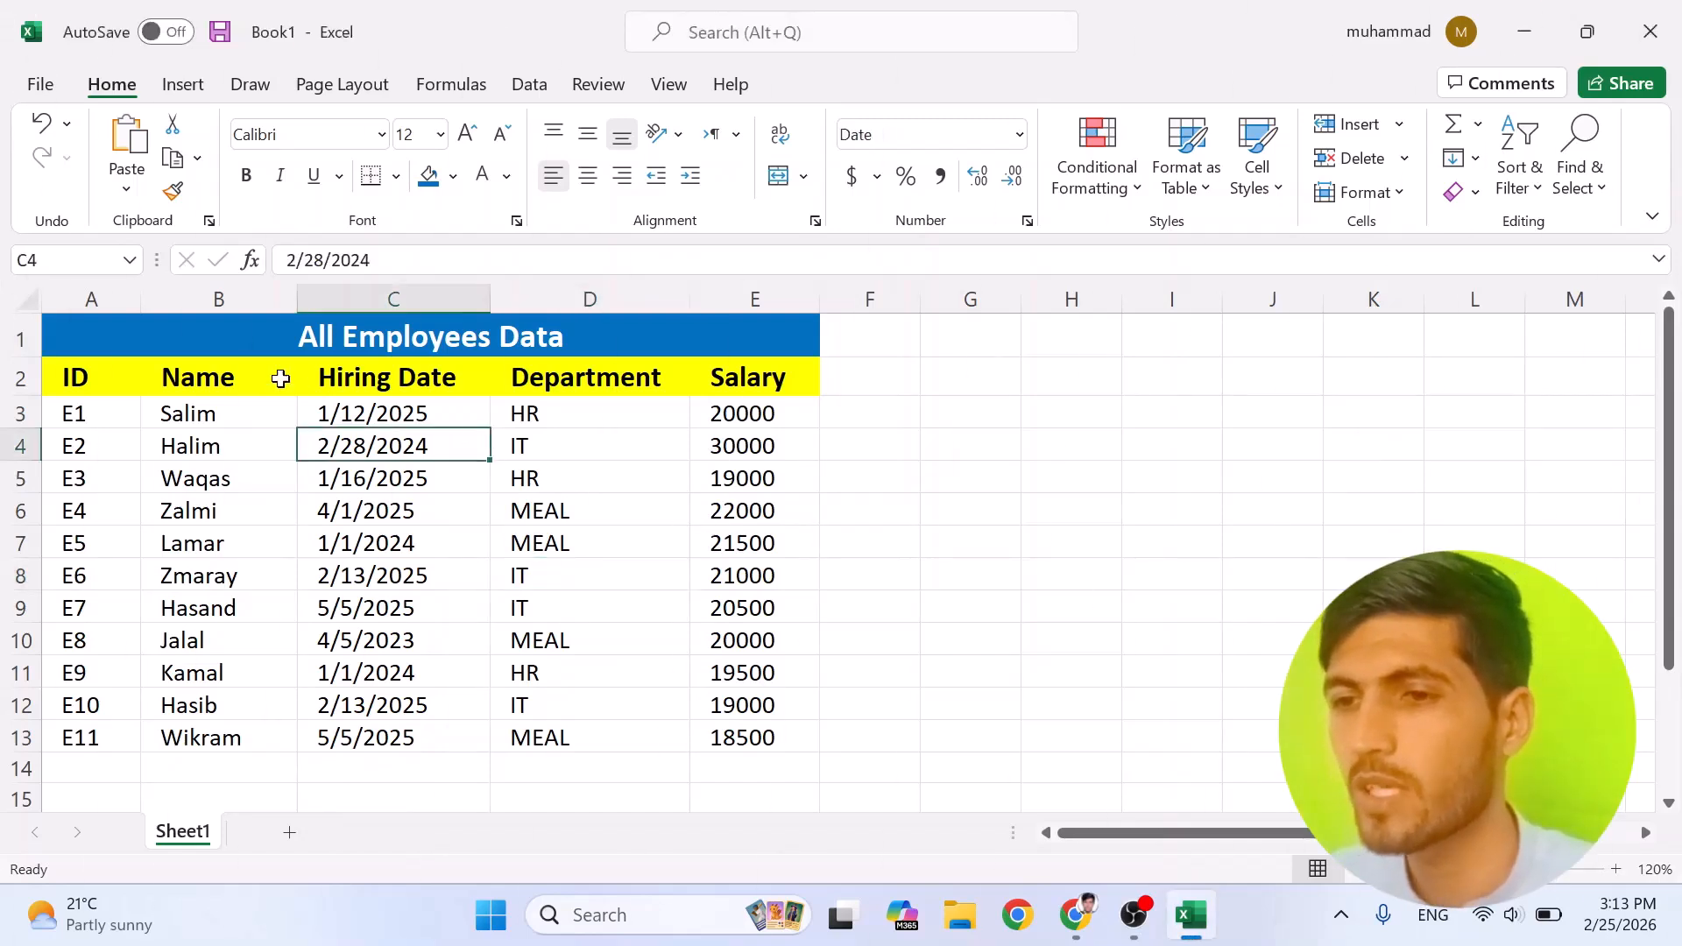
left_click_drag(236, 341, 552, 725)
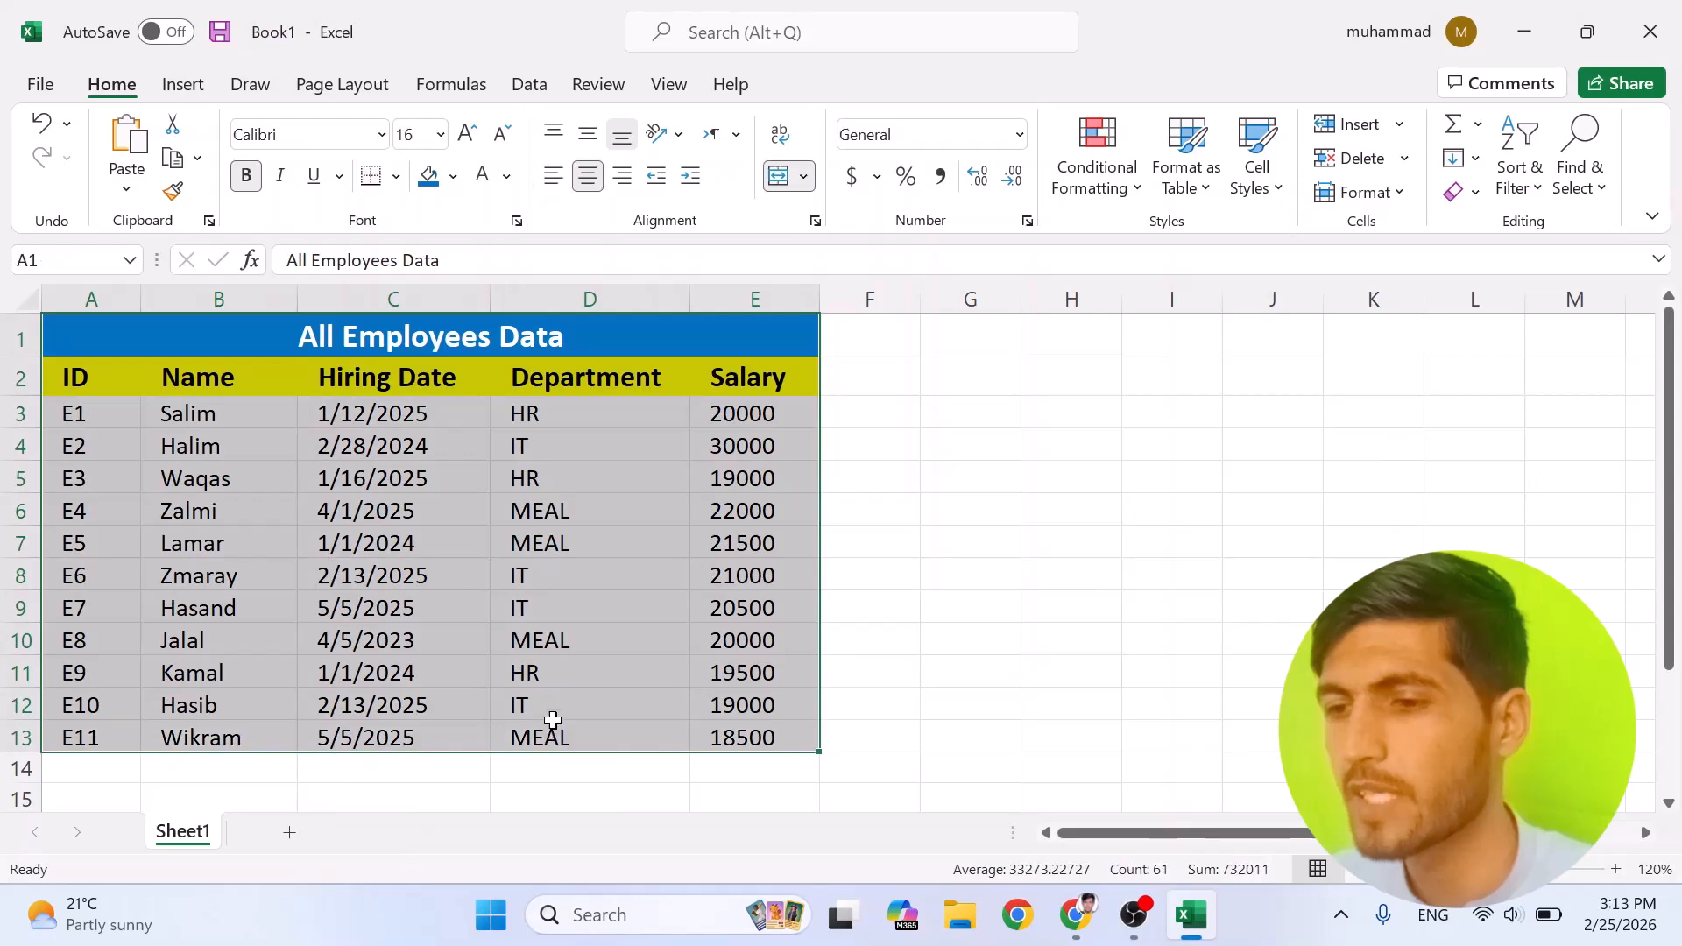
left_click(751, 642)
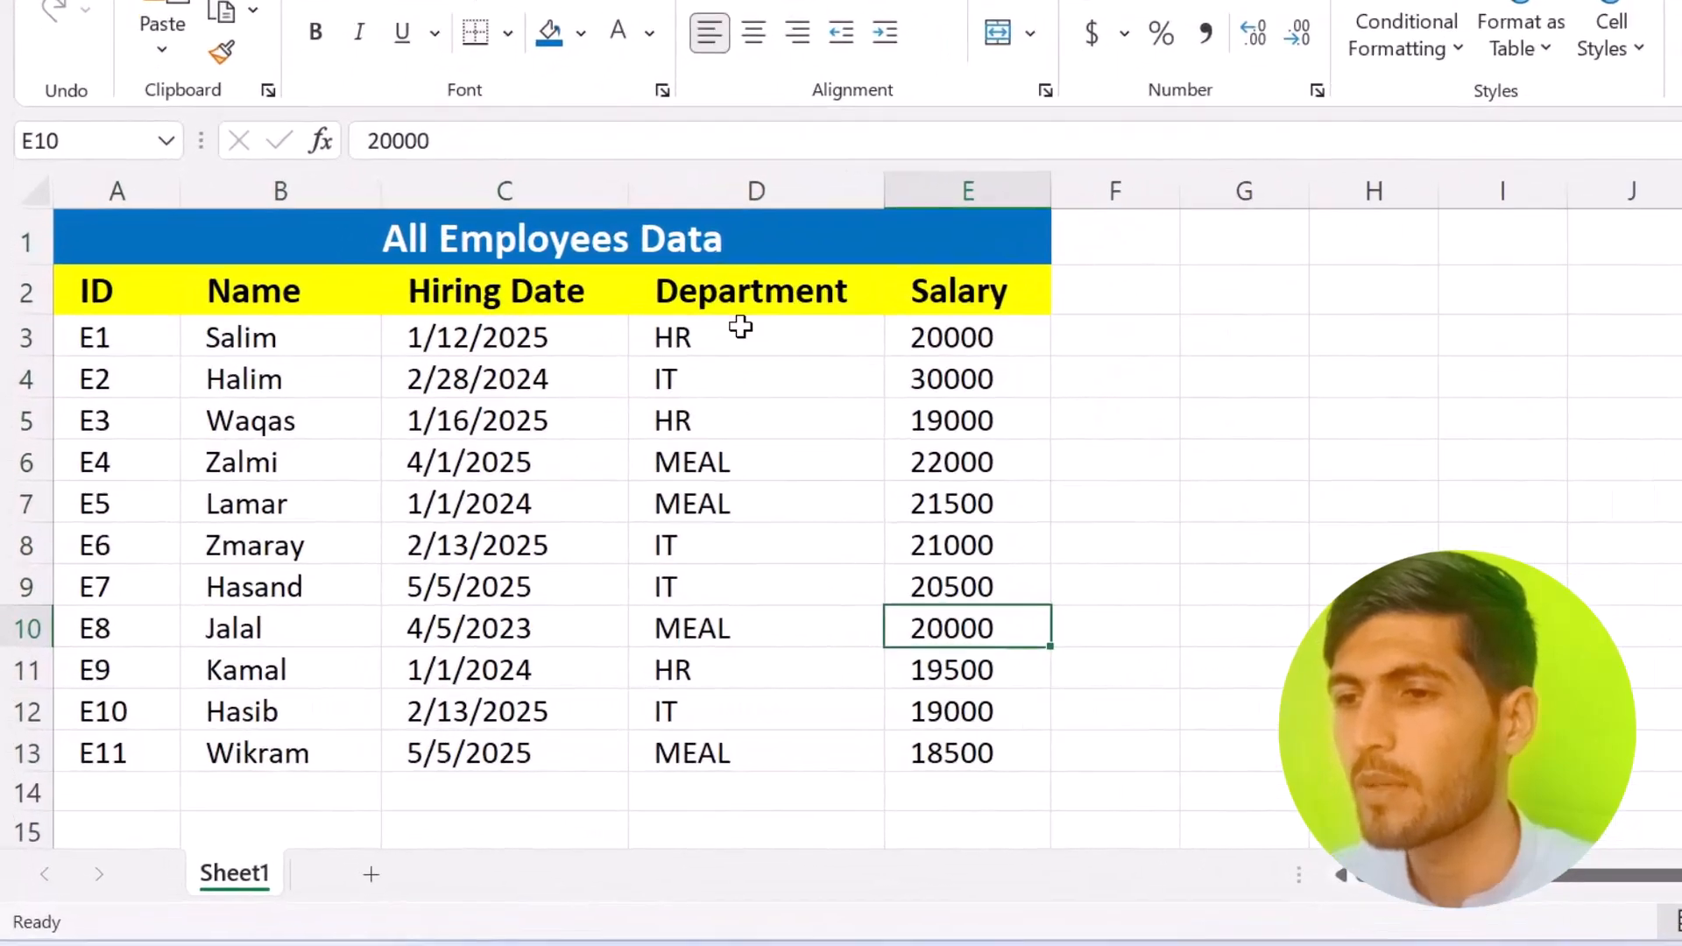
left_click_drag(736, 311, 759, 740)
left_click(760, 599)
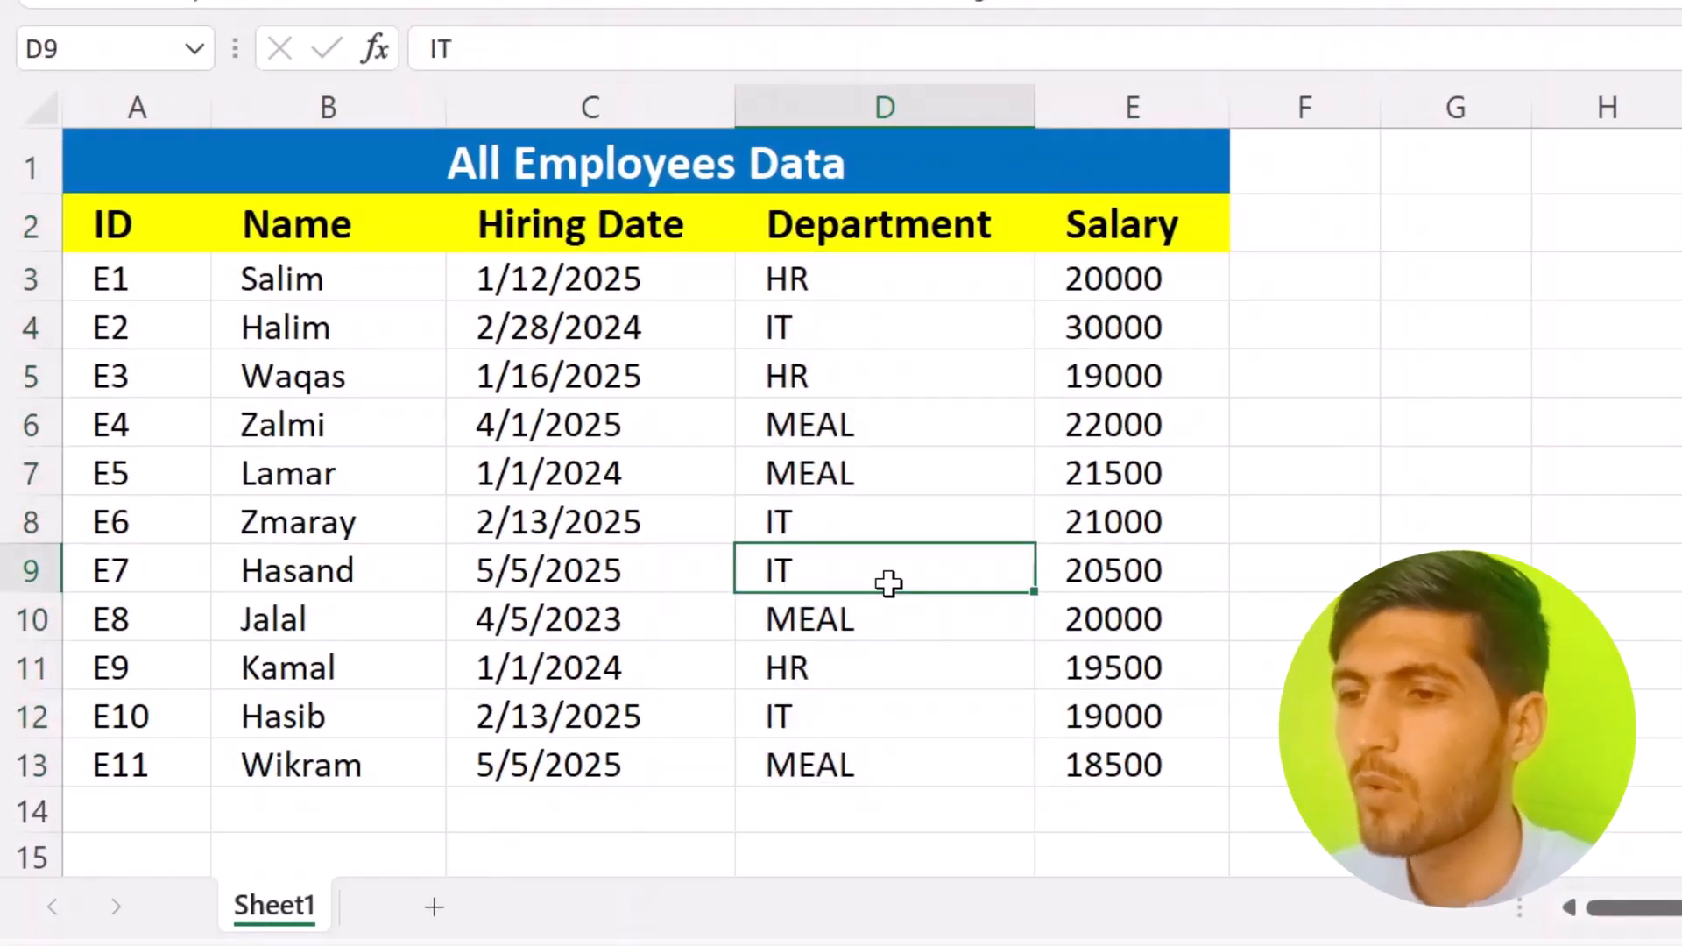
left_click(860, 433)
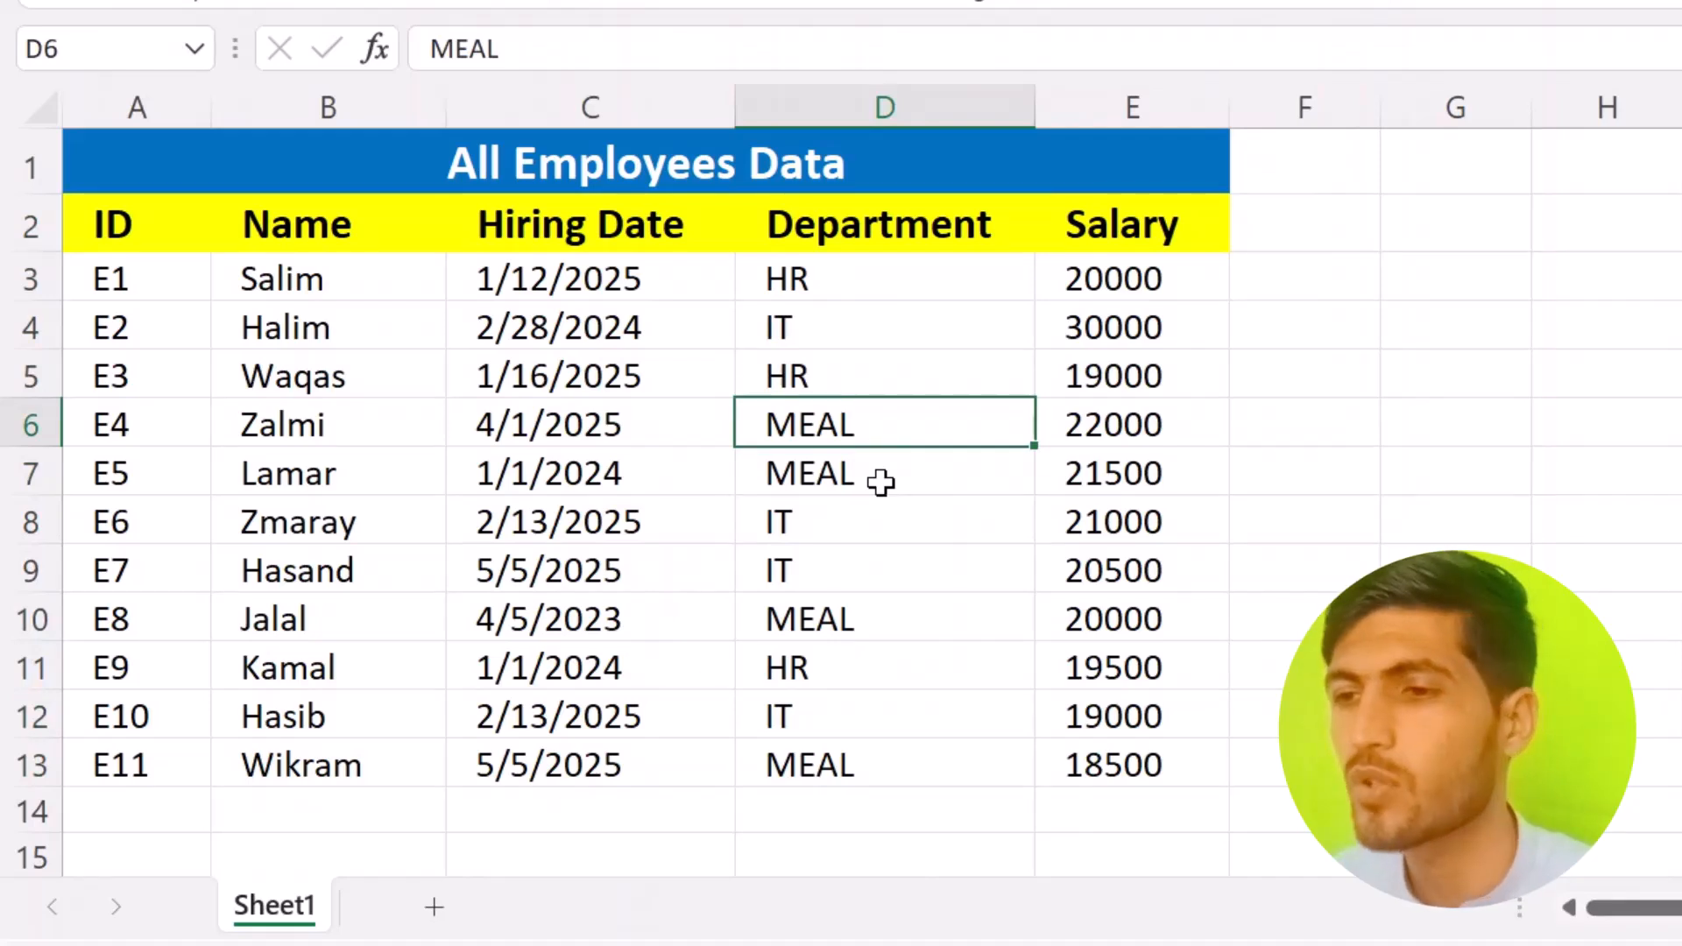
left_click_drag(339, 282, 353, 319)
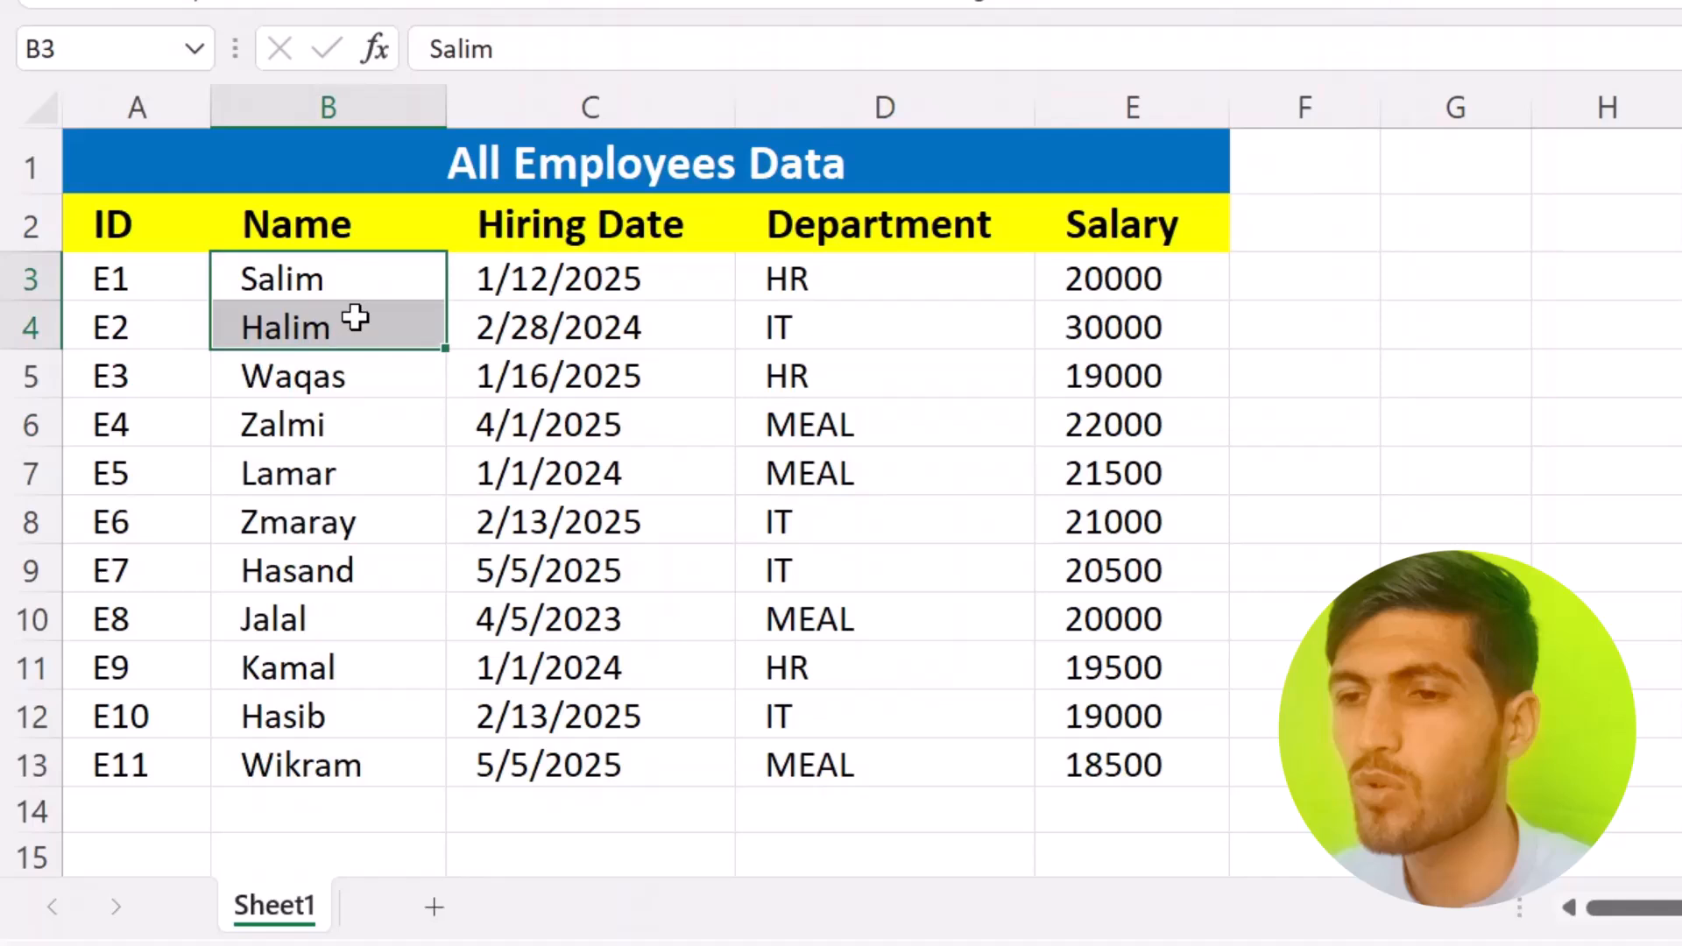
left_click(776, 296)
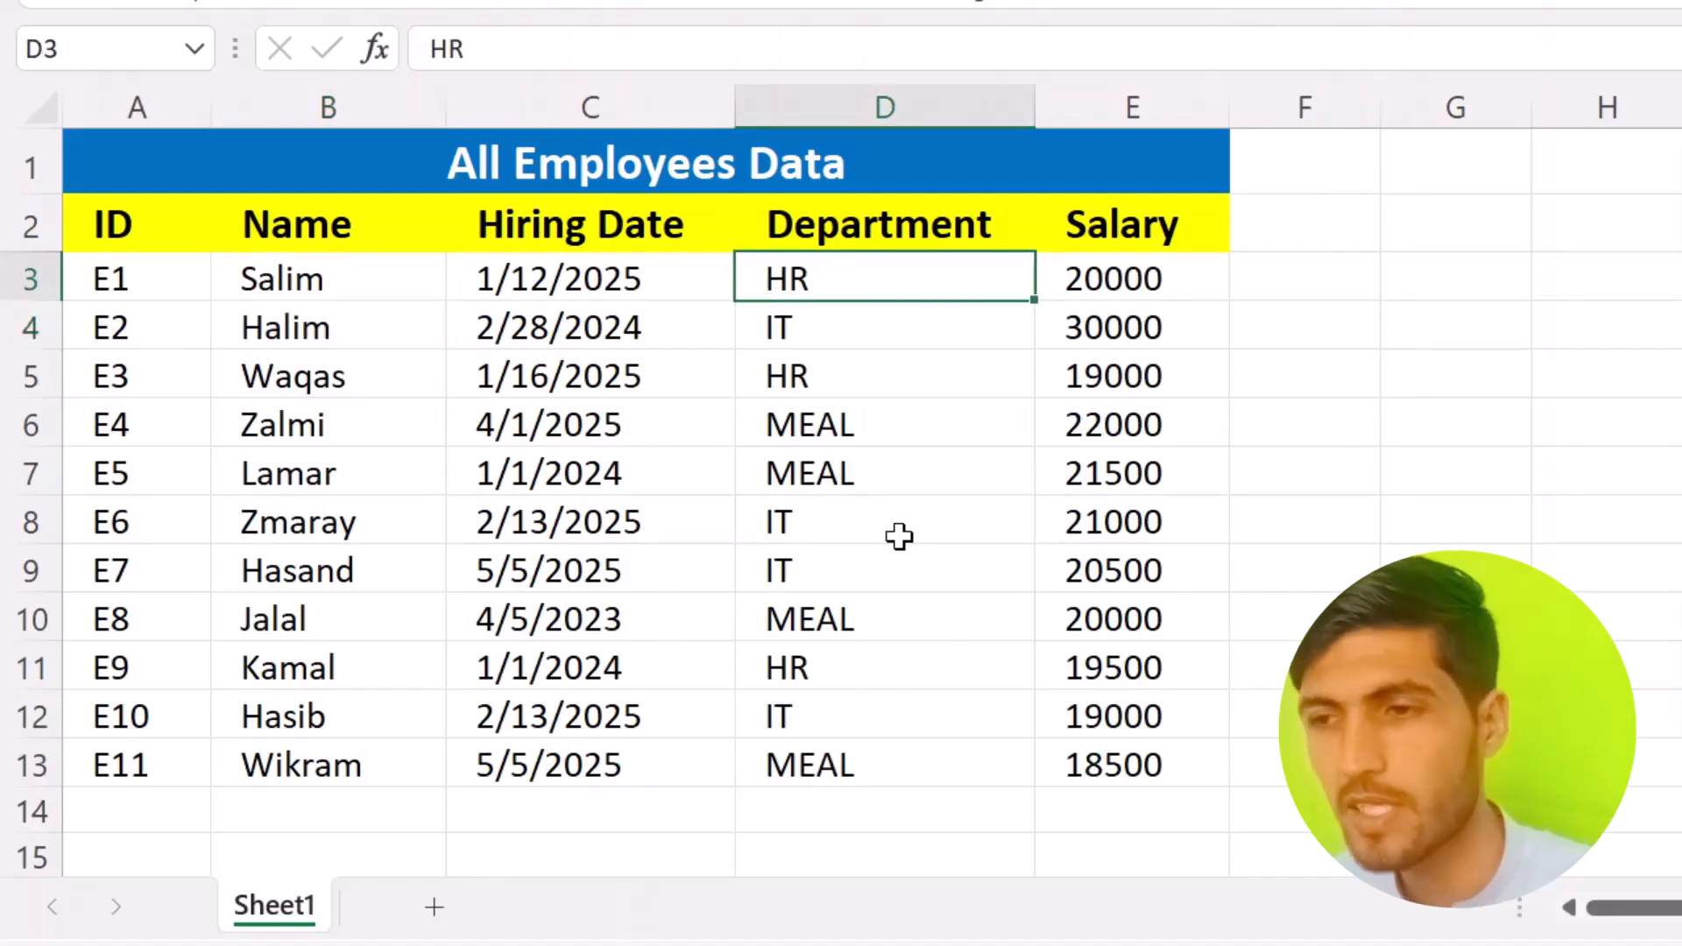
left_click(841, 386)
left_click(822, 339)
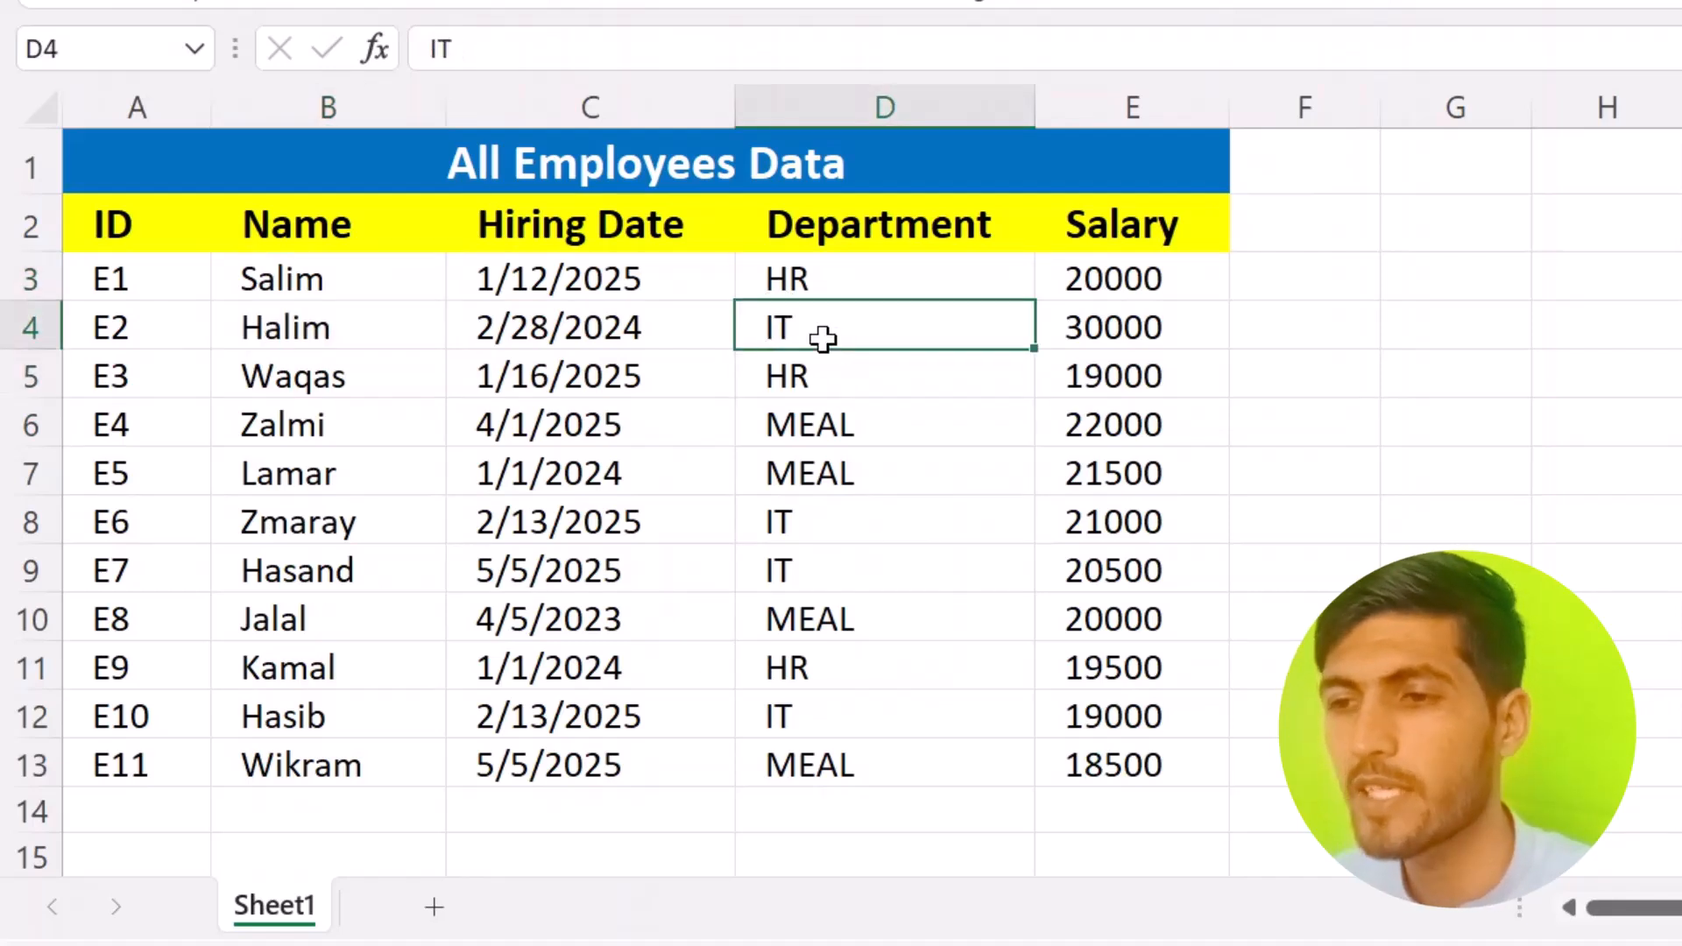
left_click(852, 434)
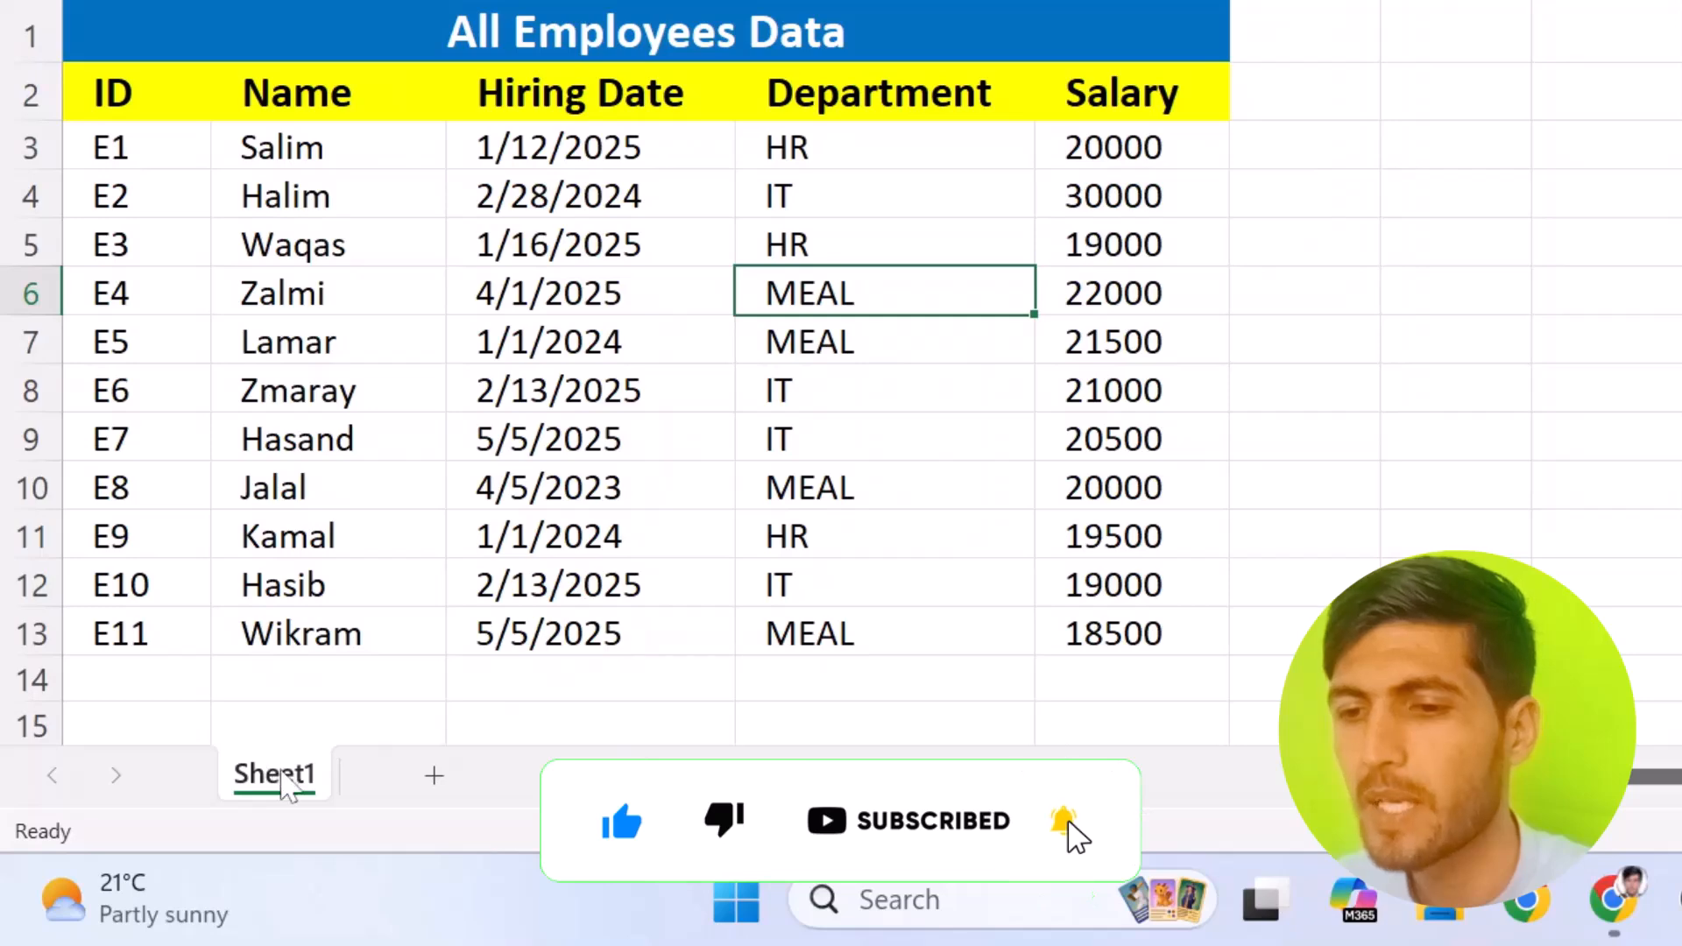
right_click(283, 777)
key("Escape")
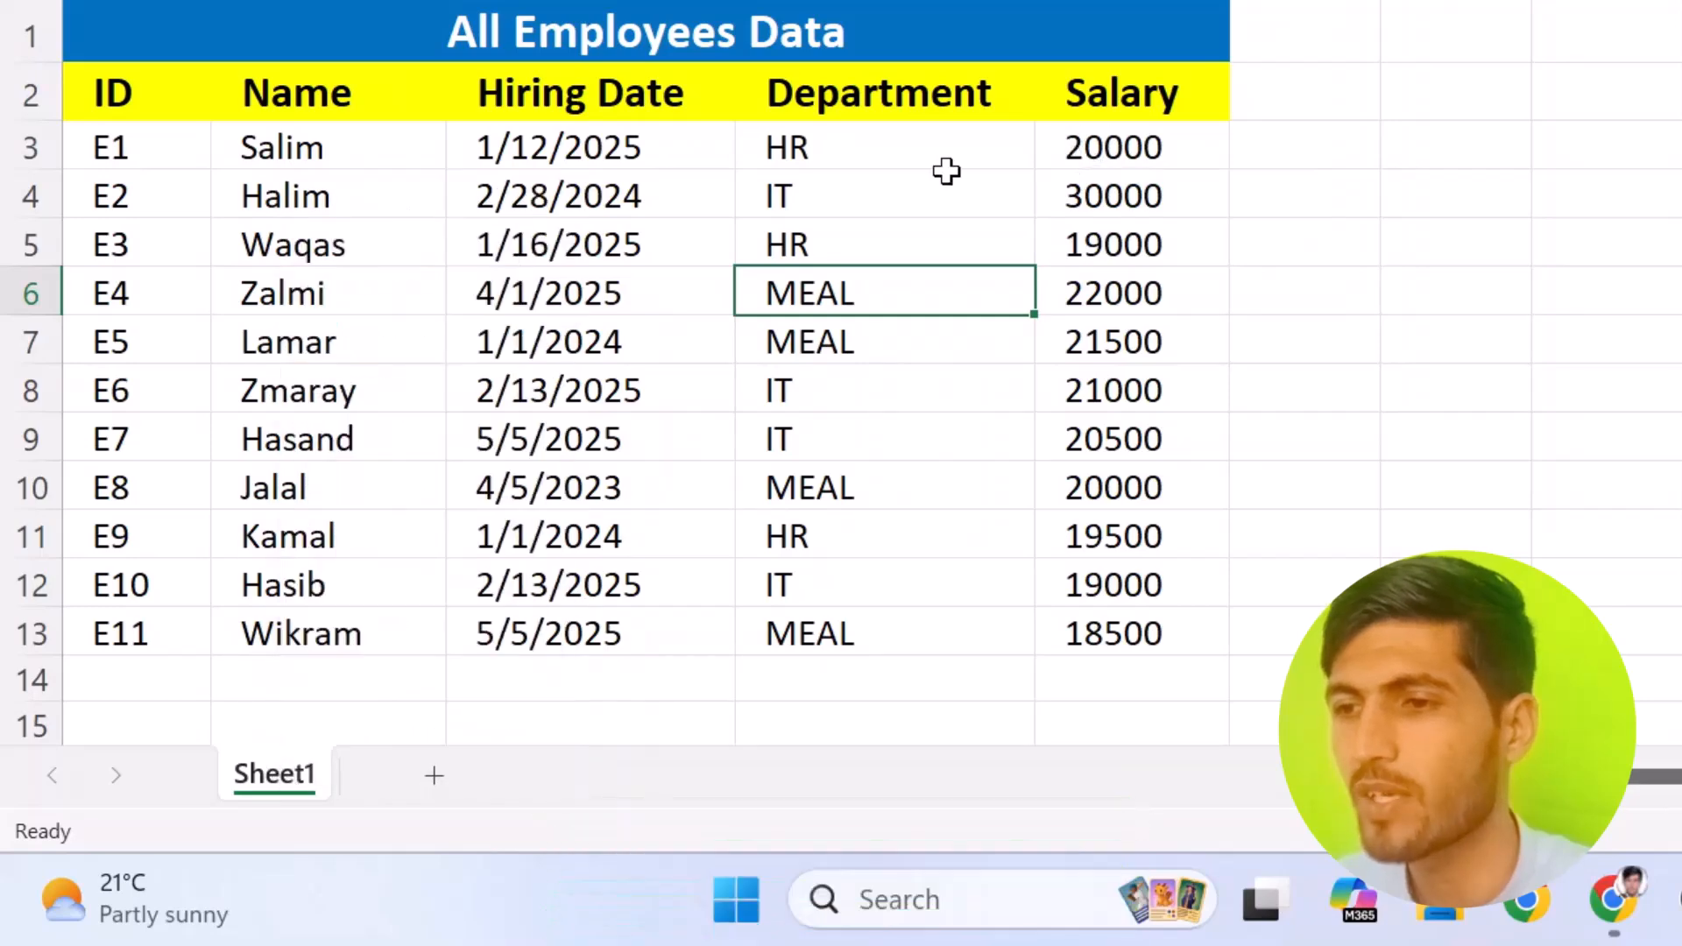
left_click(941, 194)
left_click(876, 298)
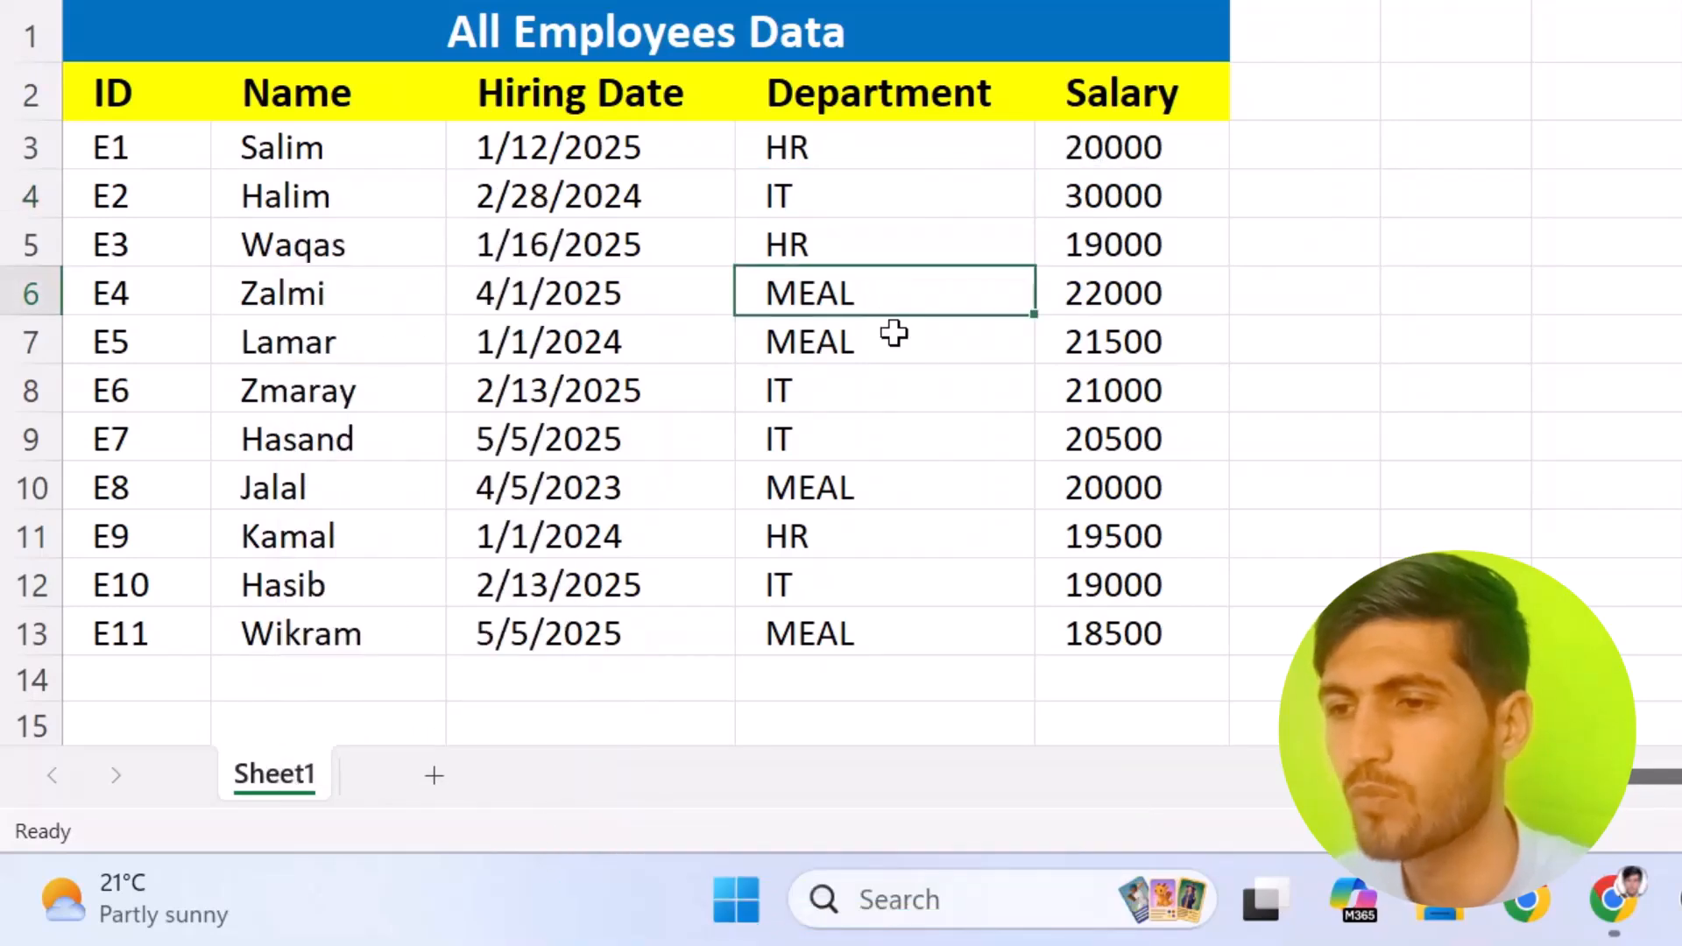
Rename the worksheet Sheet1 as Data.
right_click(278, 776)
left_click(368, 376)
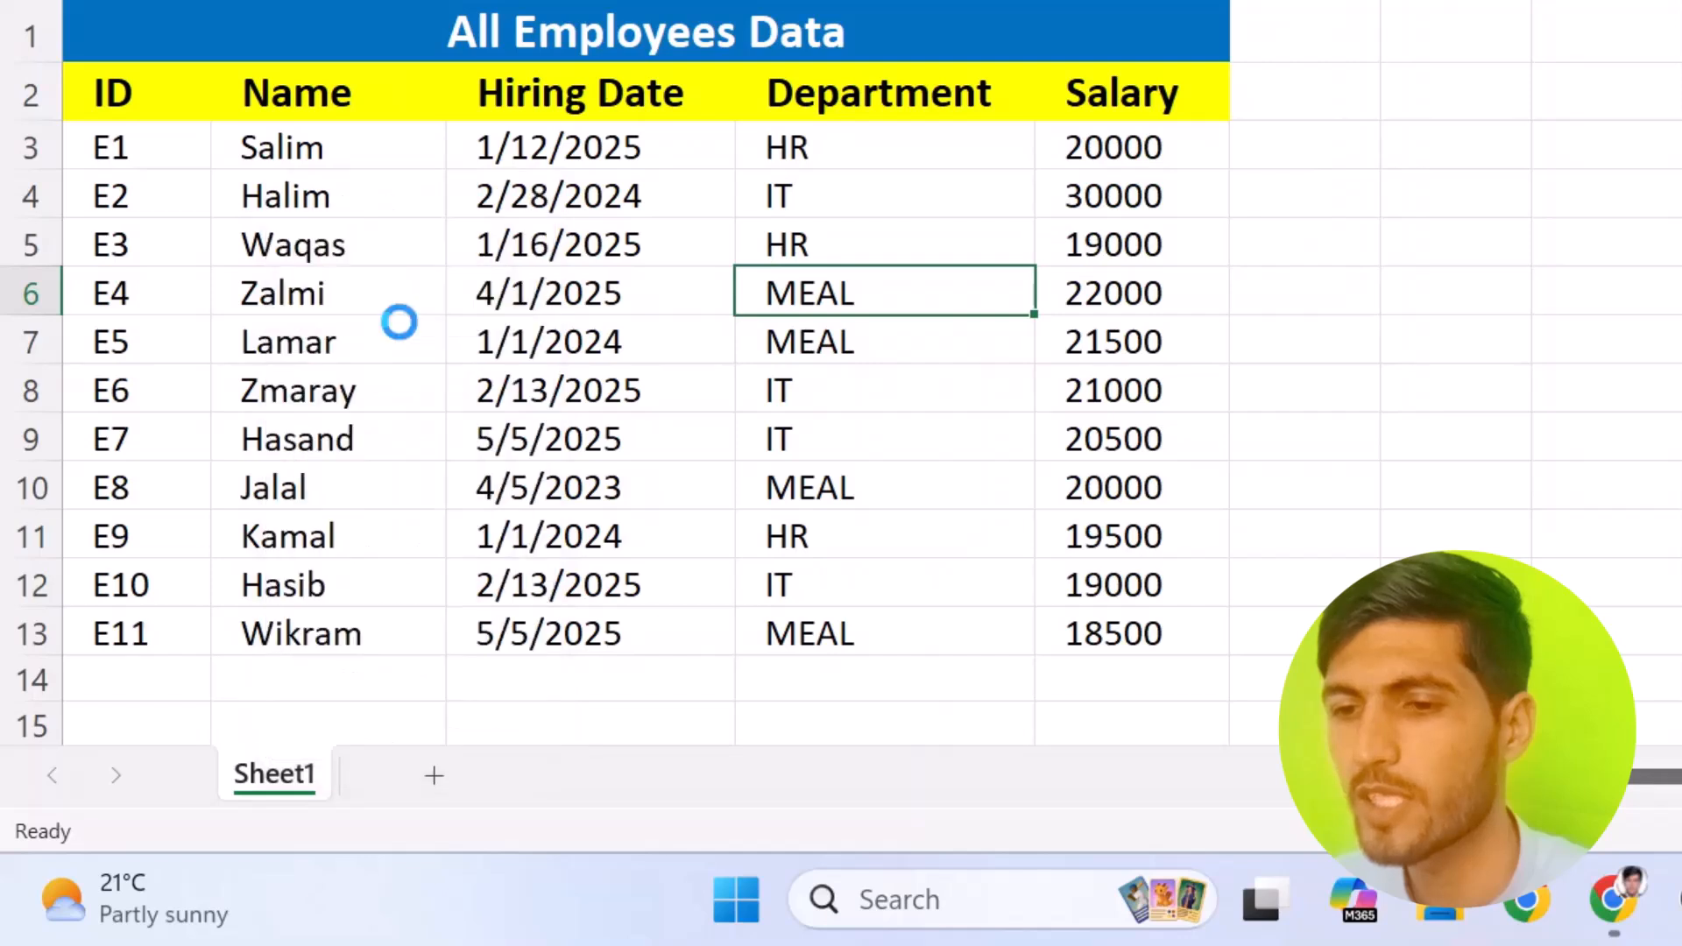
type("Data")
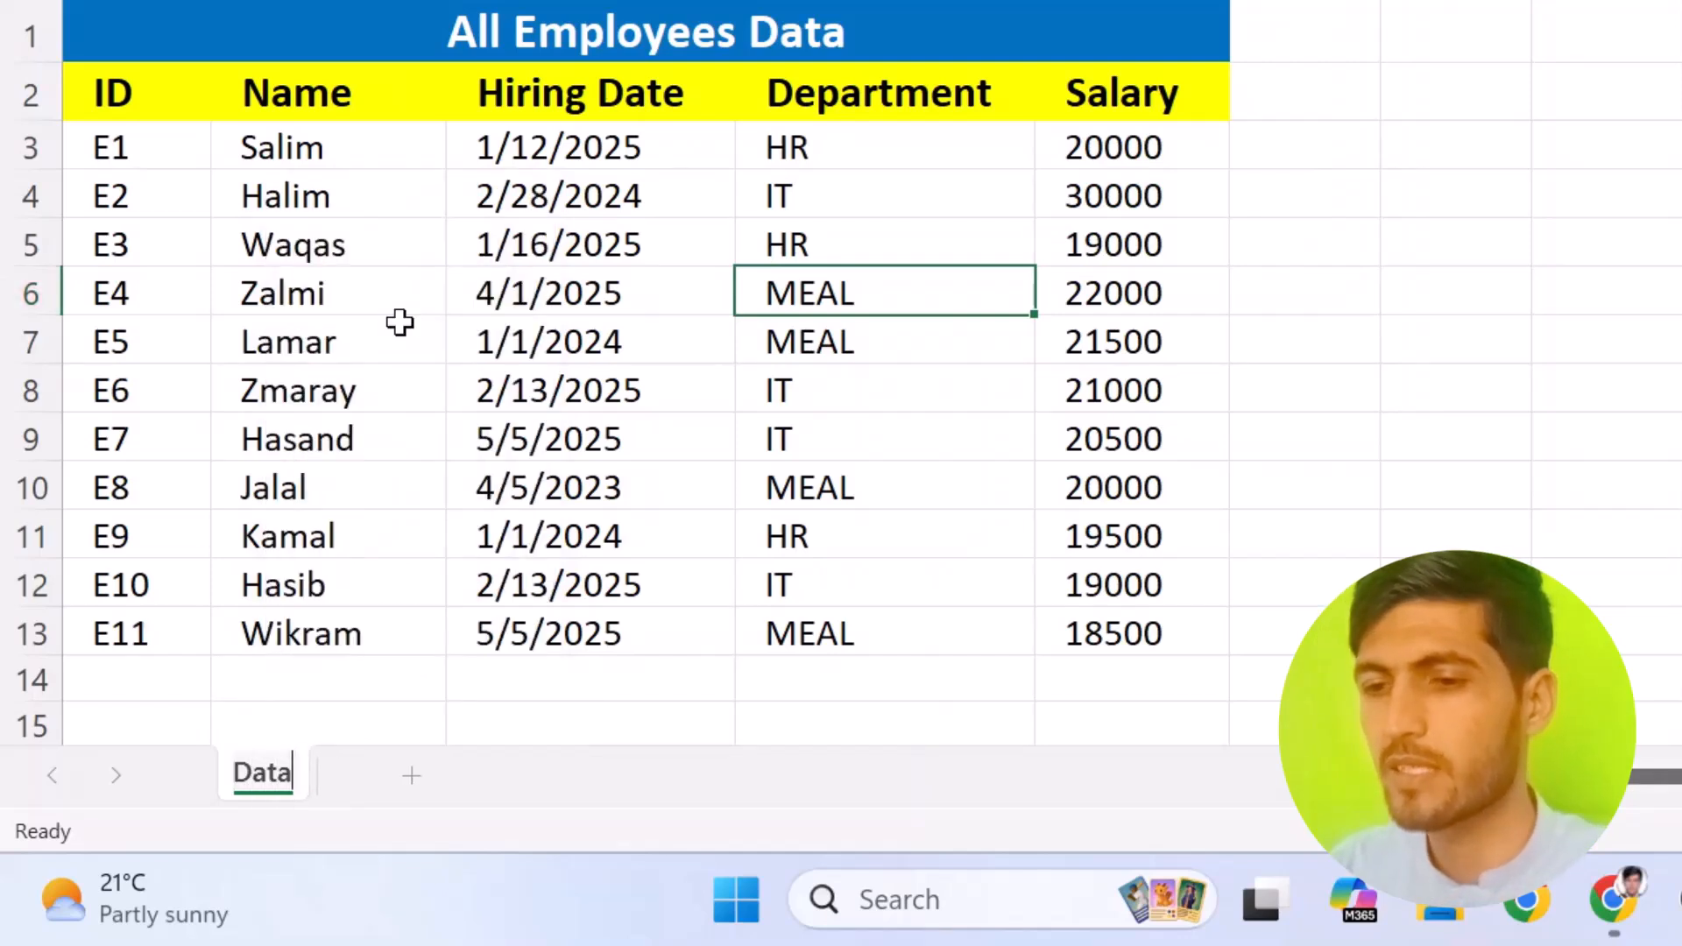
key("Return")
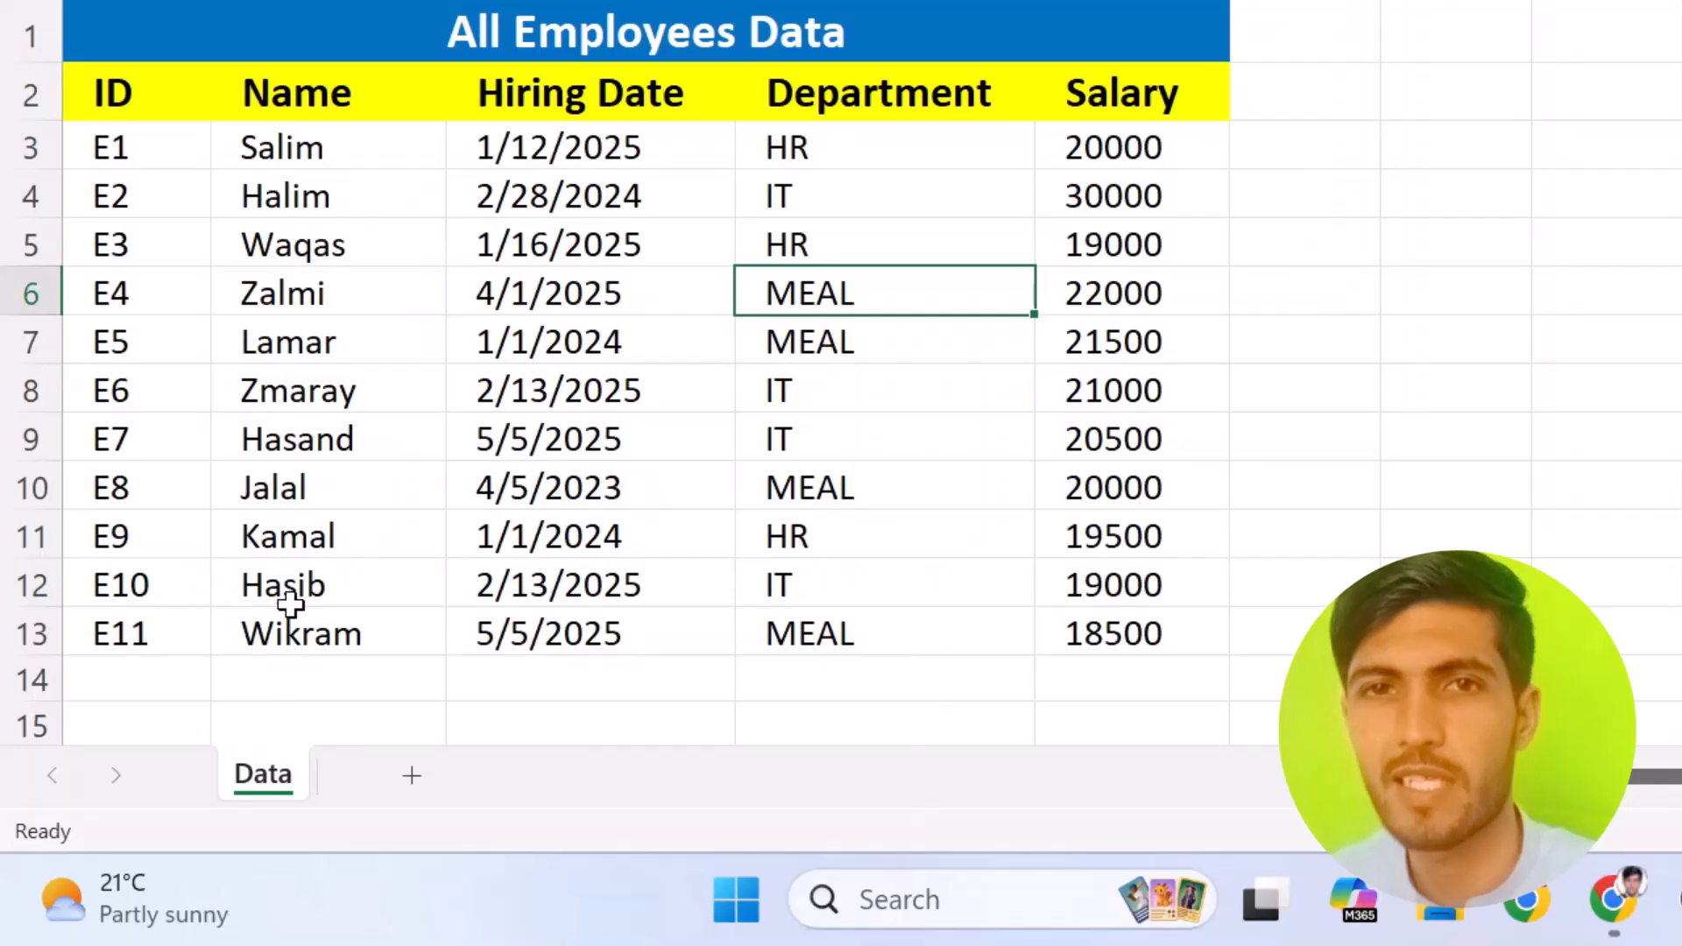
Create a copy of the Data worksheet in Book1, placed before the original, and rename the copy as HR.
right_click(259, 784)
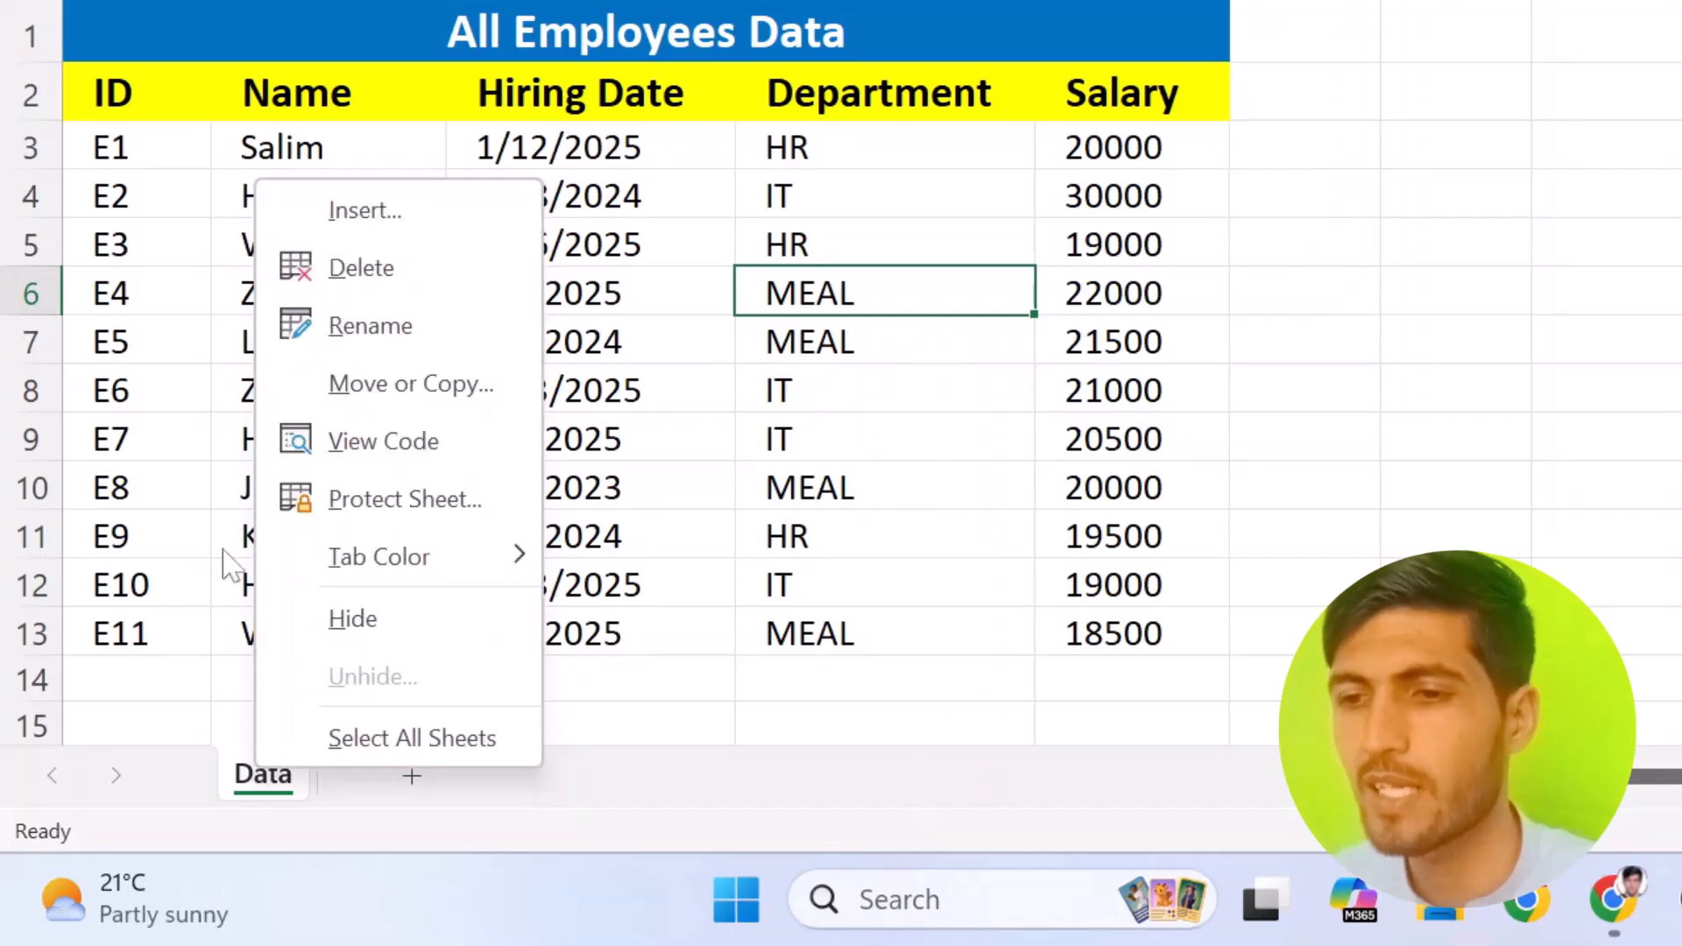
mouse_move(439, 561)
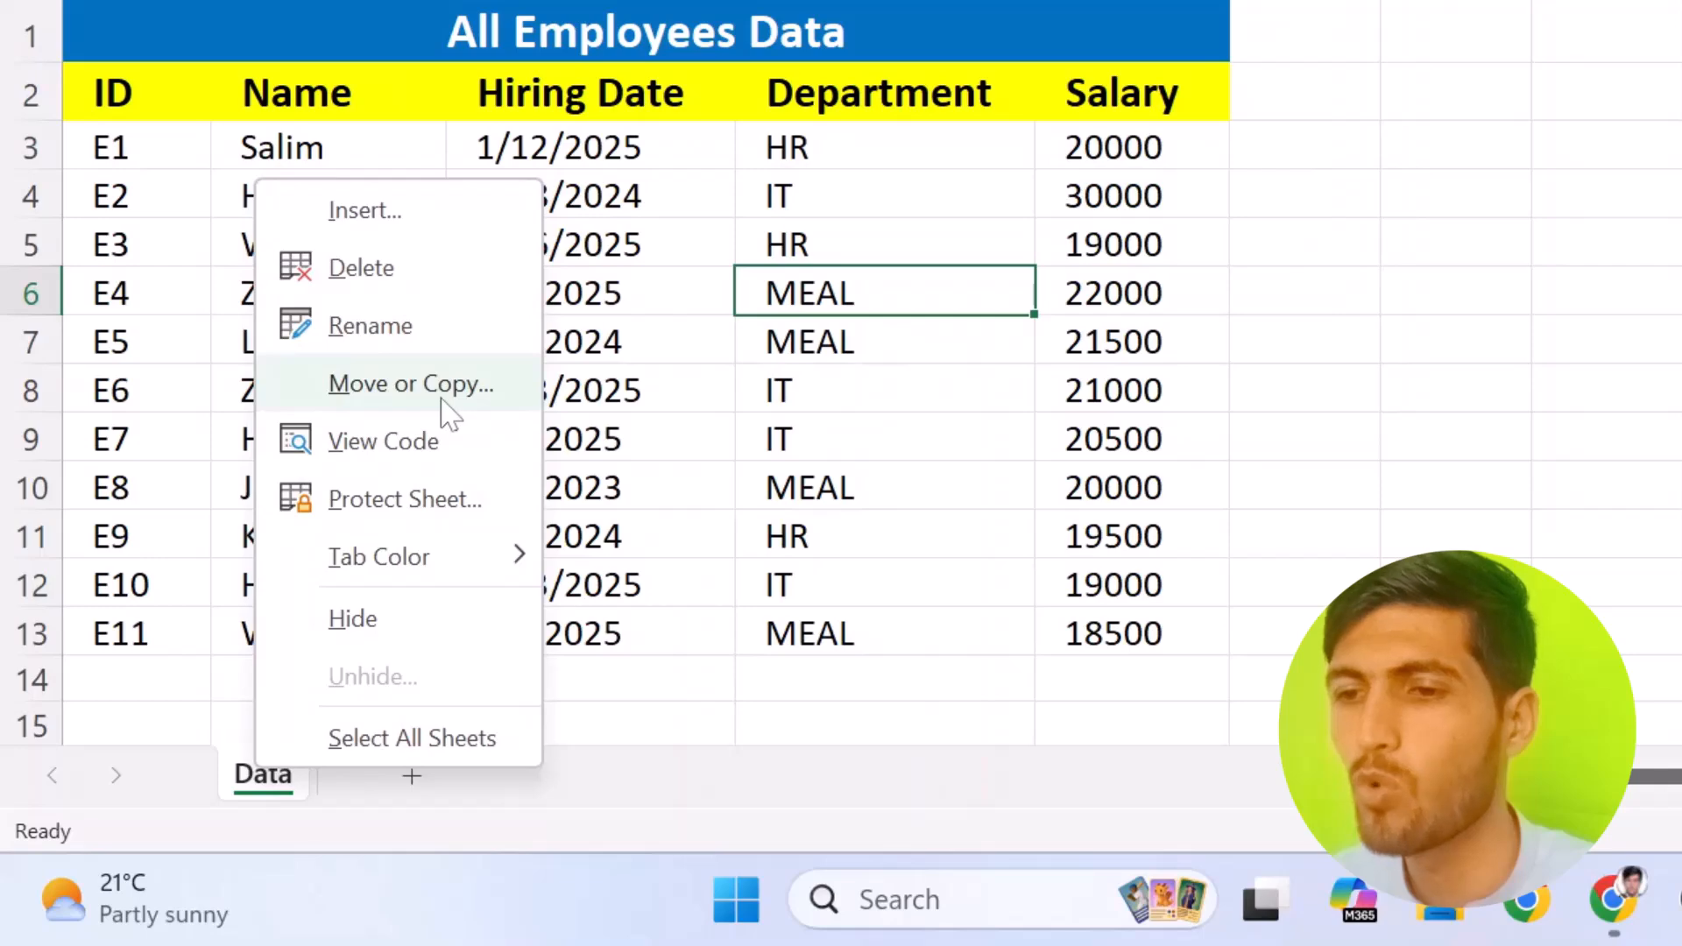
left_click(443, 390)
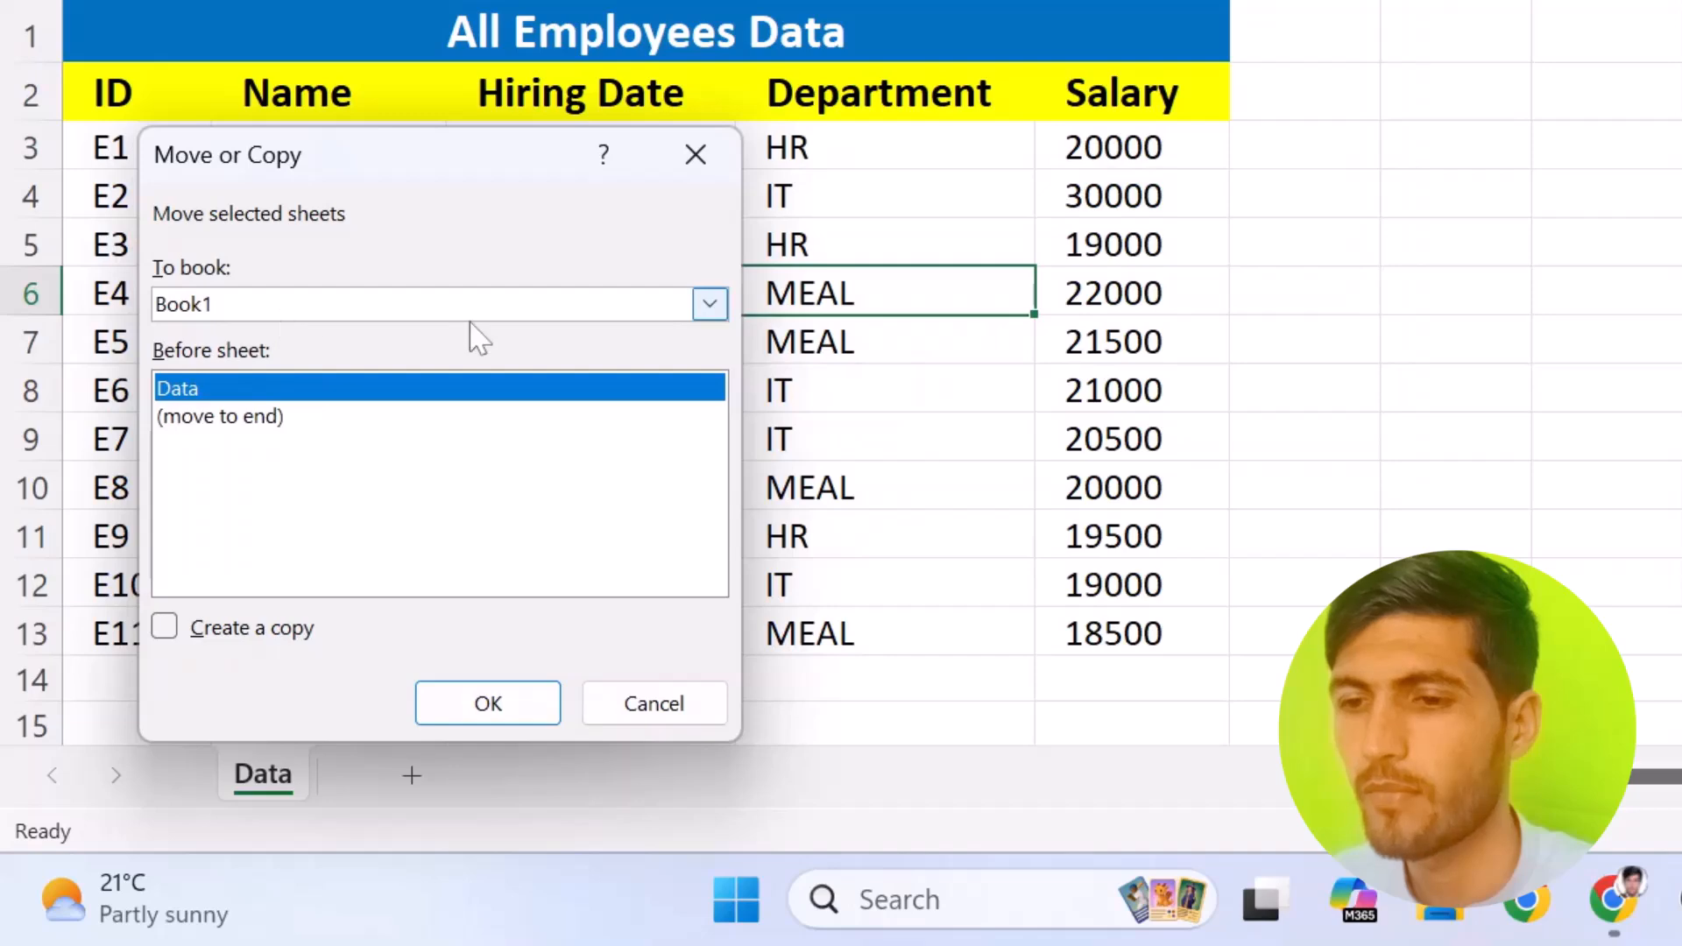
left_click(251, 635)
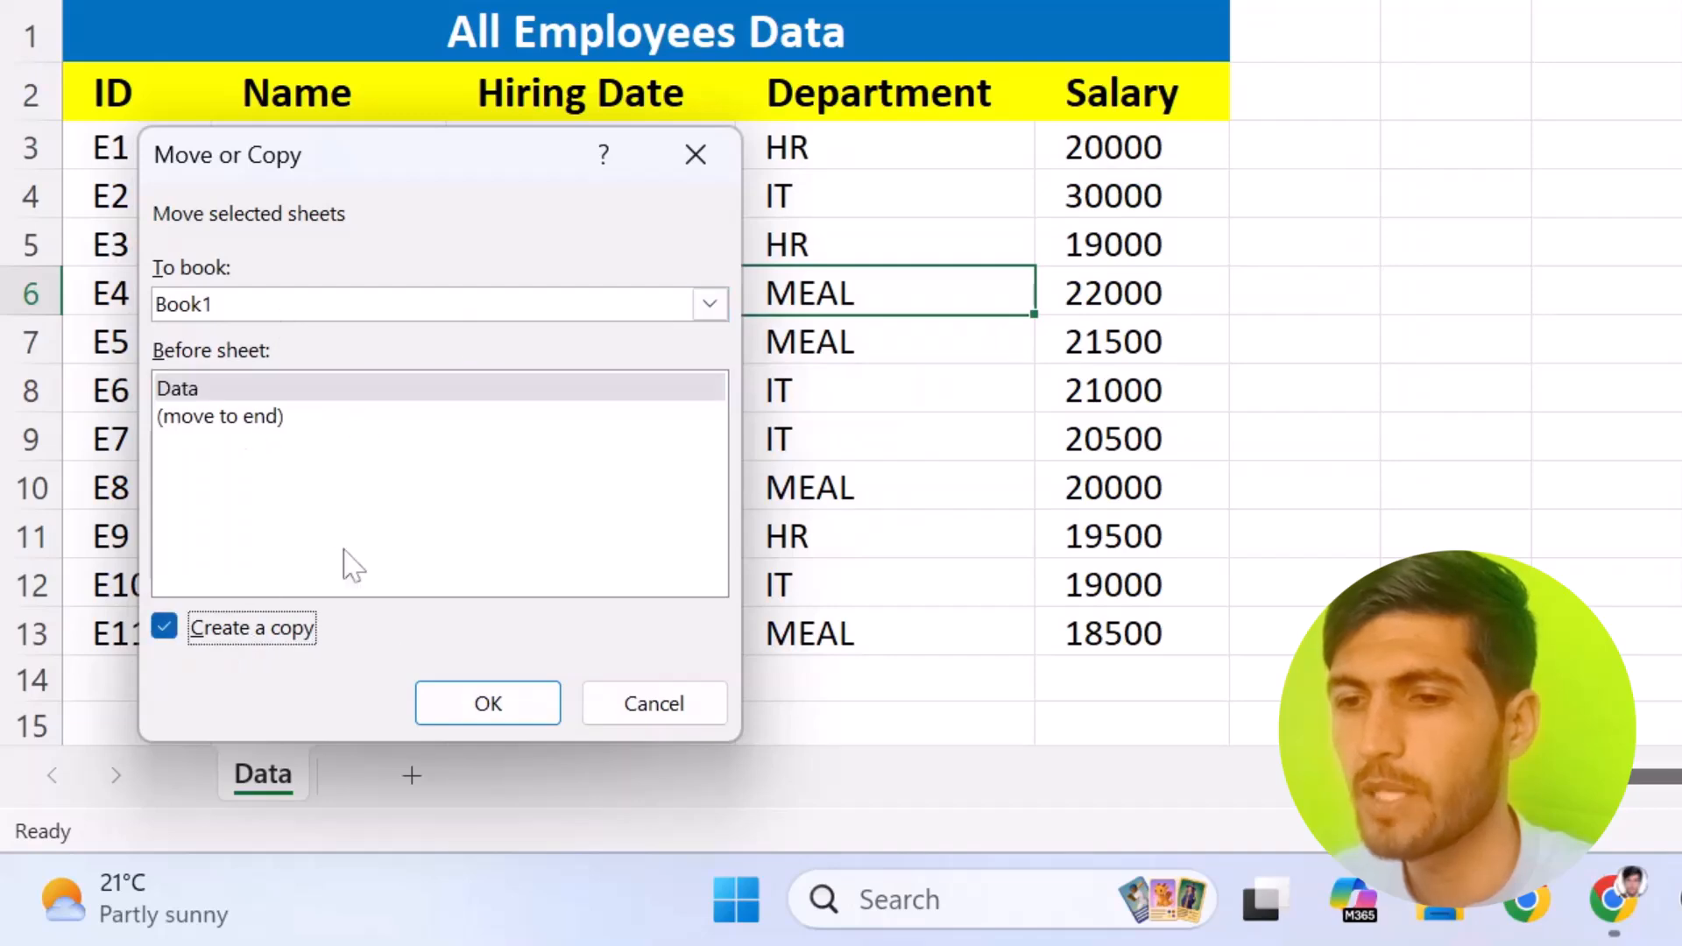
left_click(504, 707)
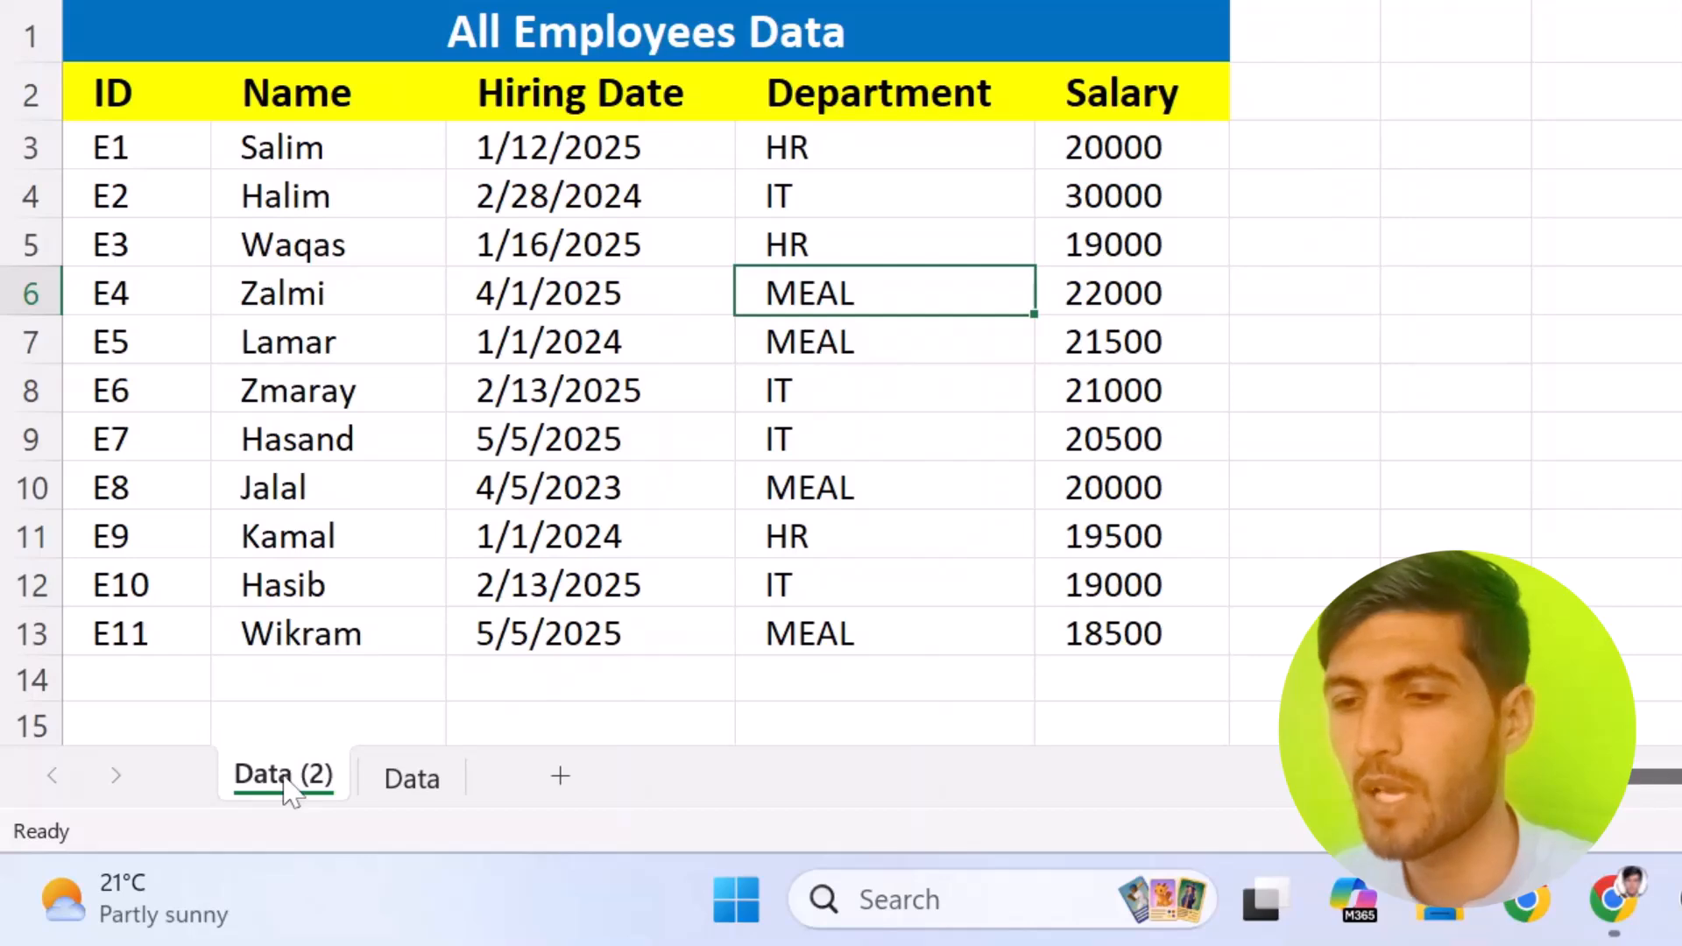
right_click(285, 780)
left_click(447, 338)
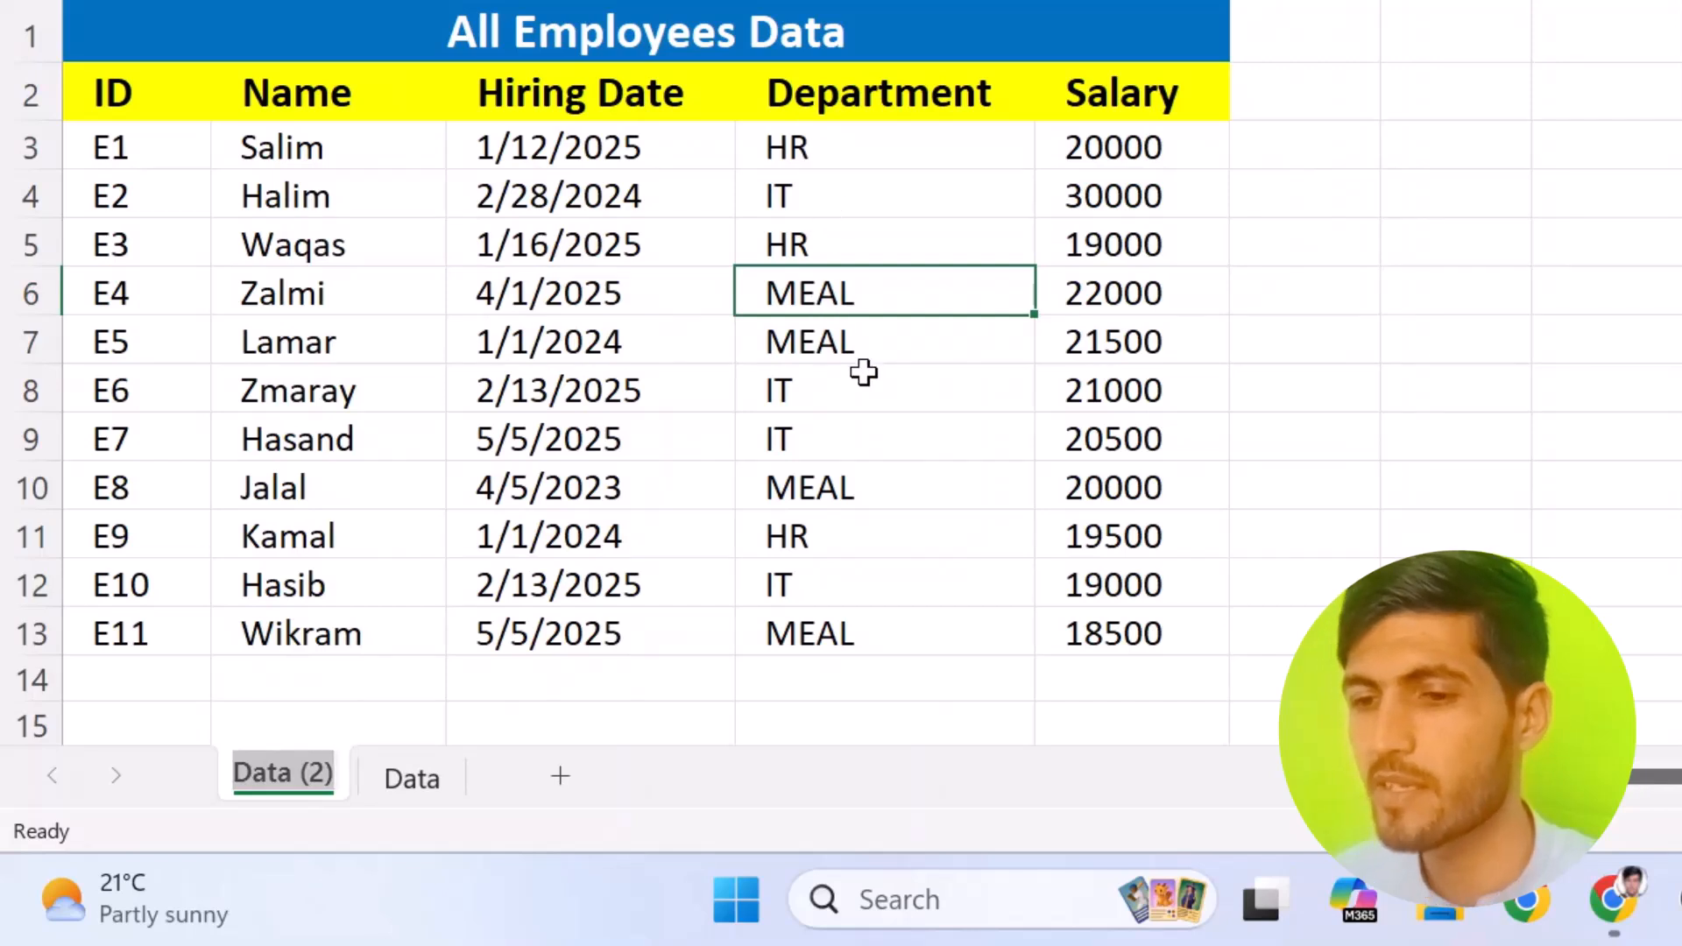
type("HR")
key("Return")
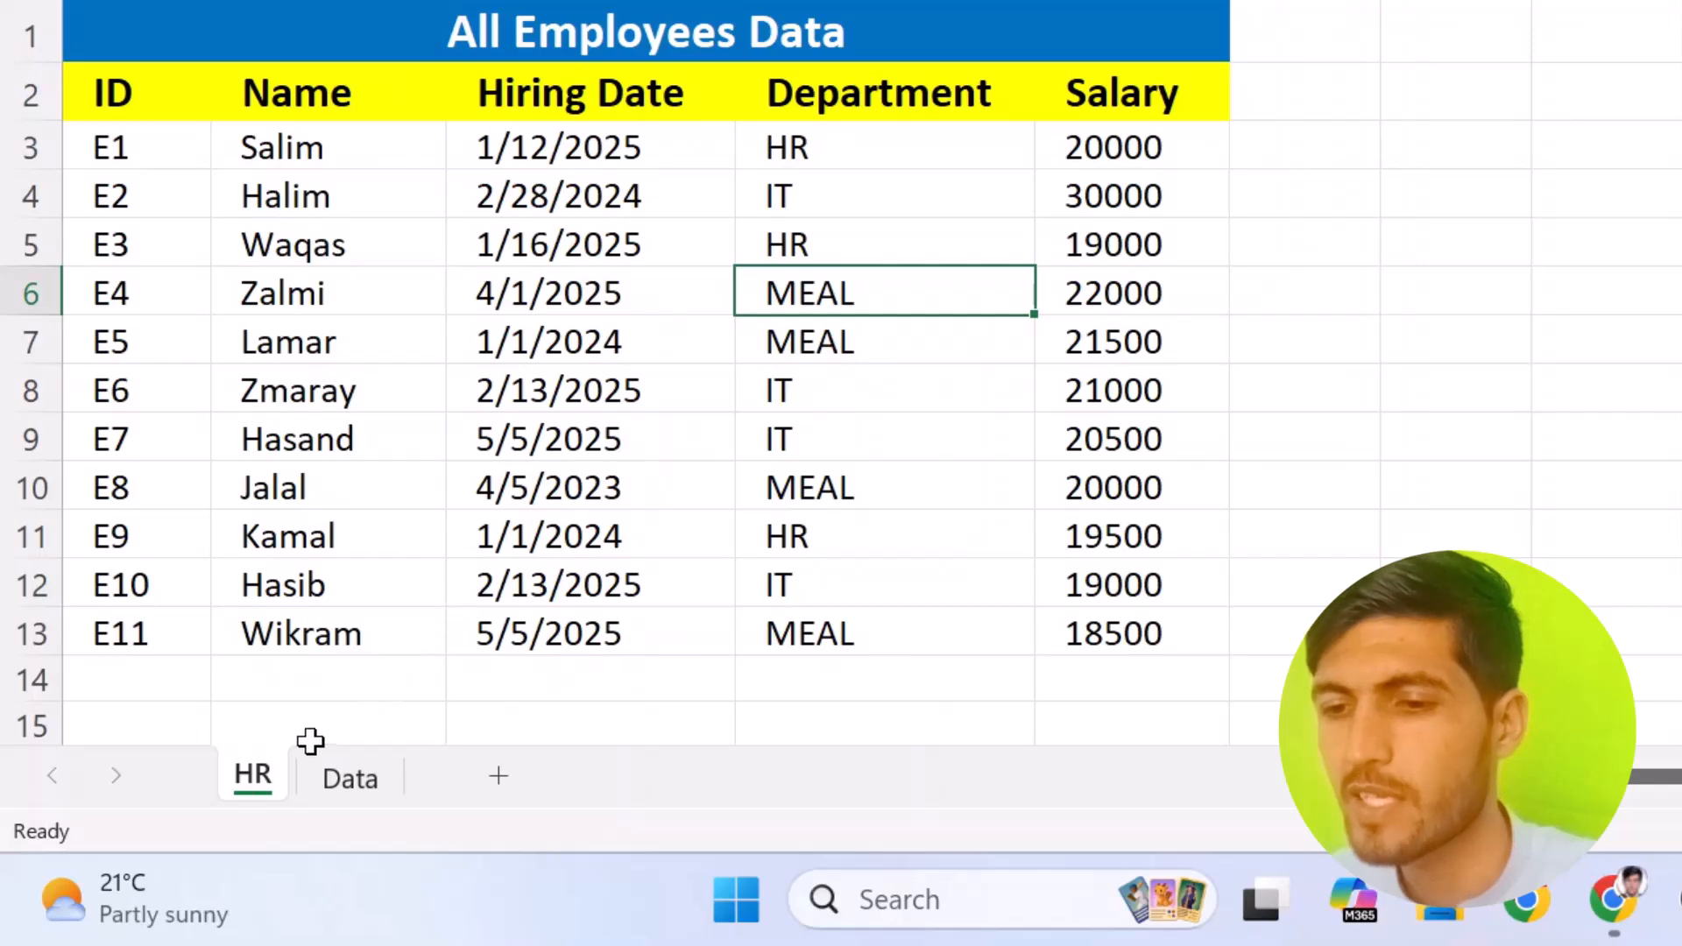
Create a copy of the HR worksheet in front of it and rename the copy as MEAL.
right_click(253, 777)
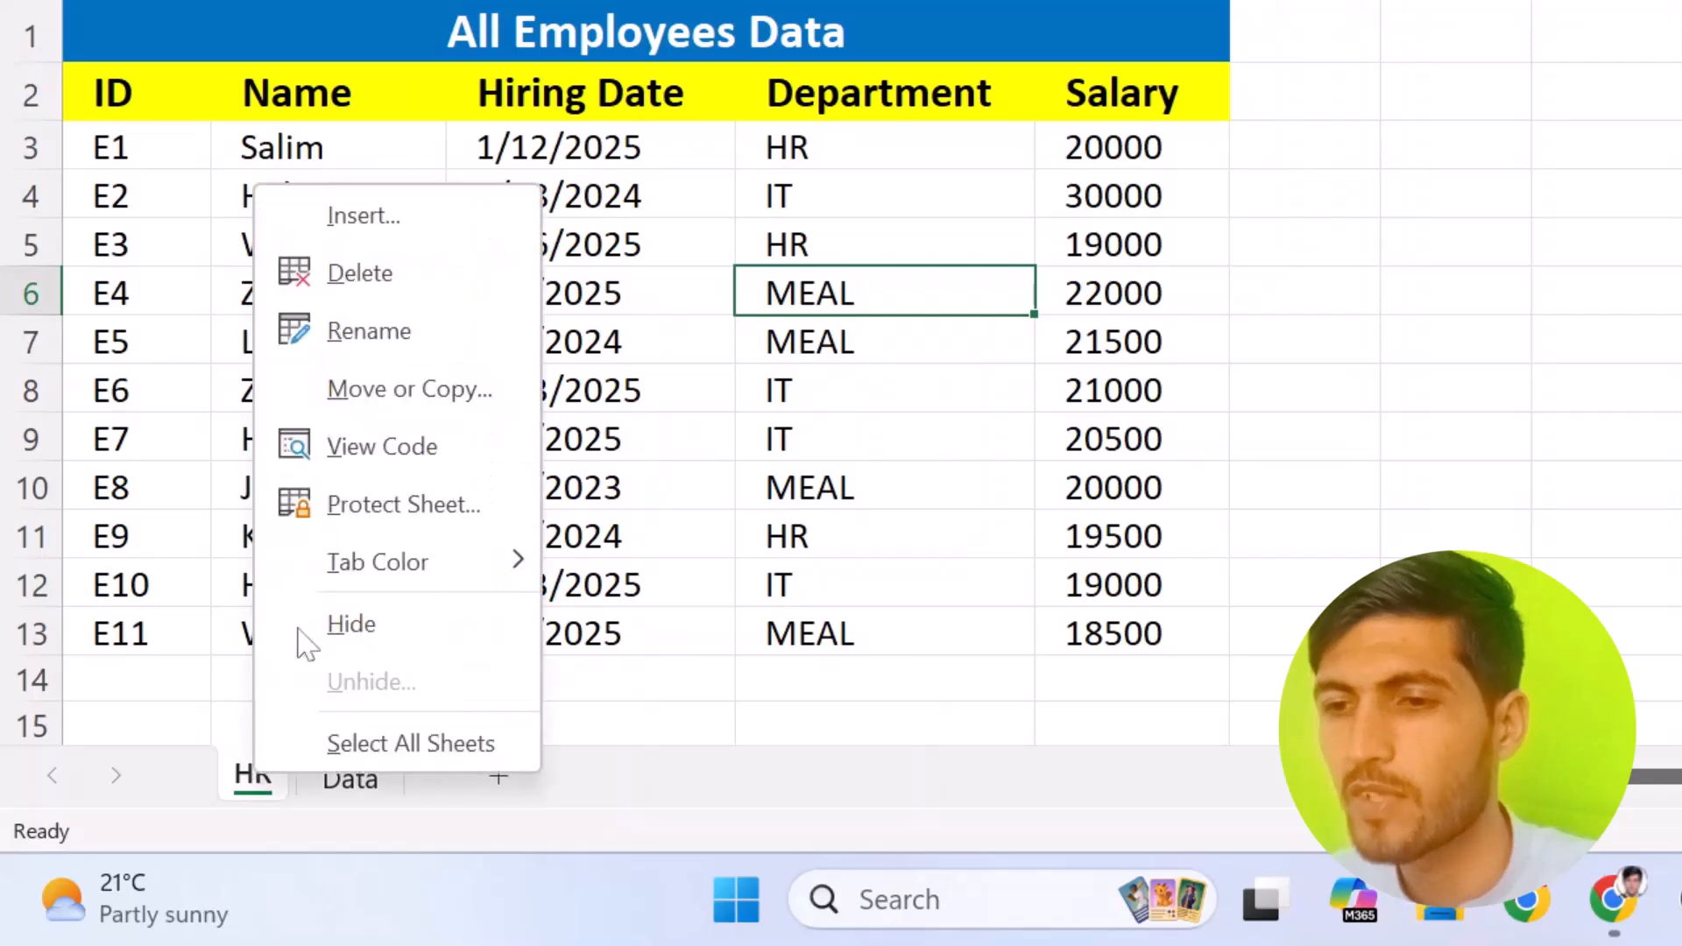
left_click(407, 391)
left_click(186, 634)
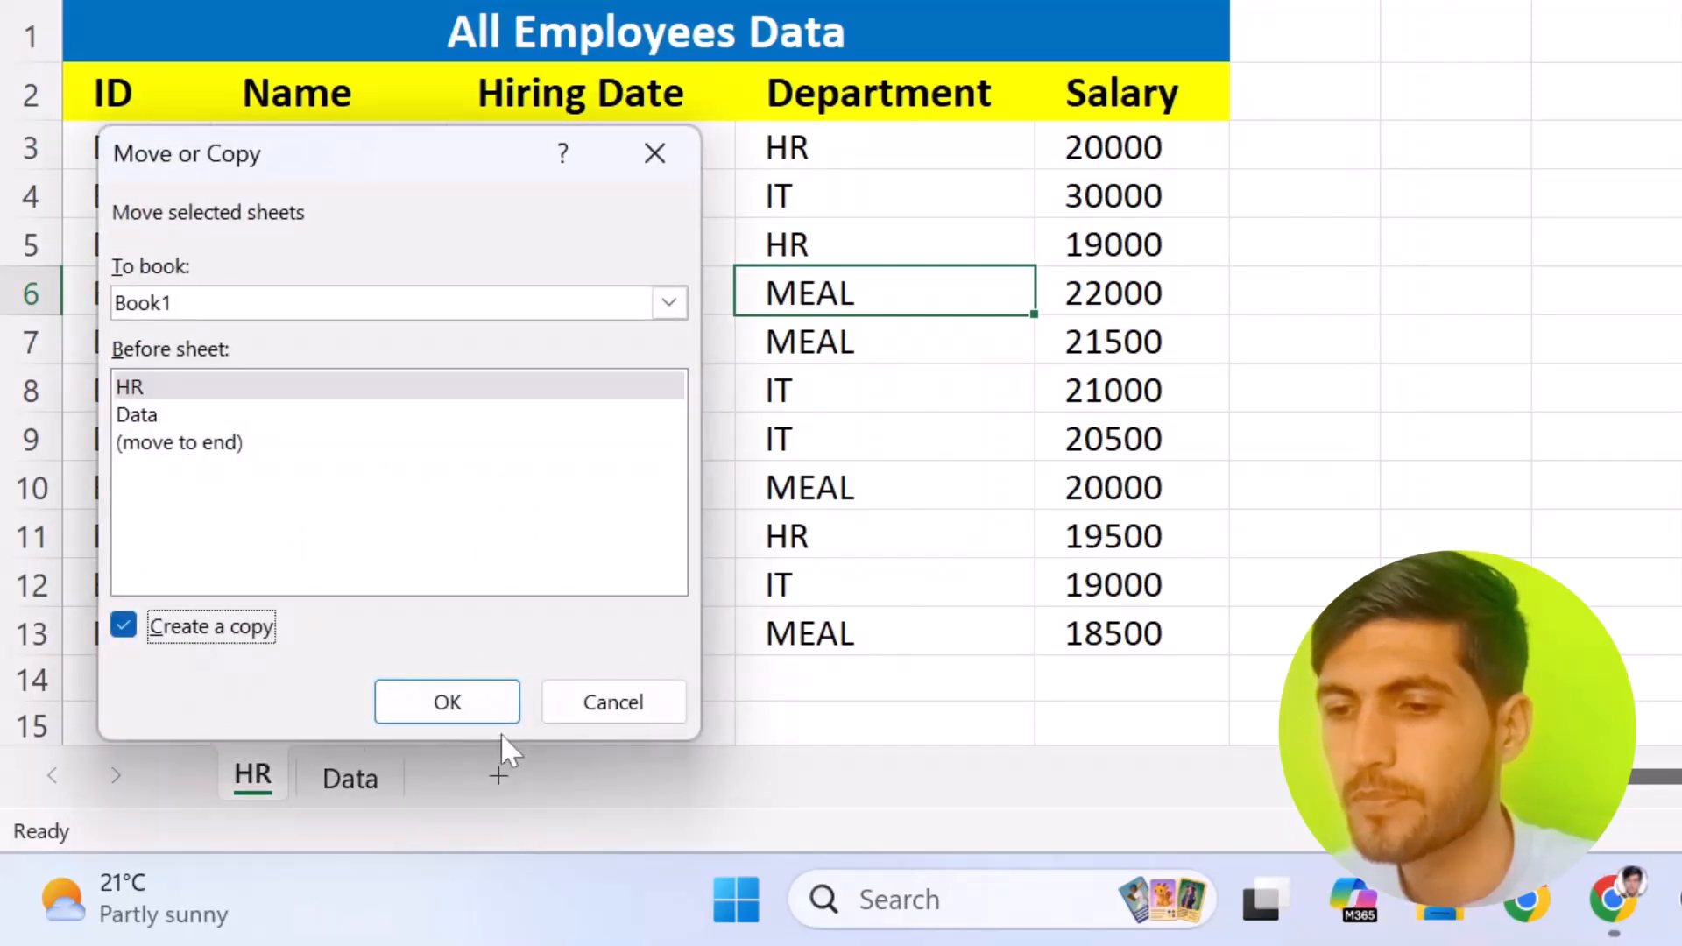
left_click(447, 702)
right_click(288, 794)
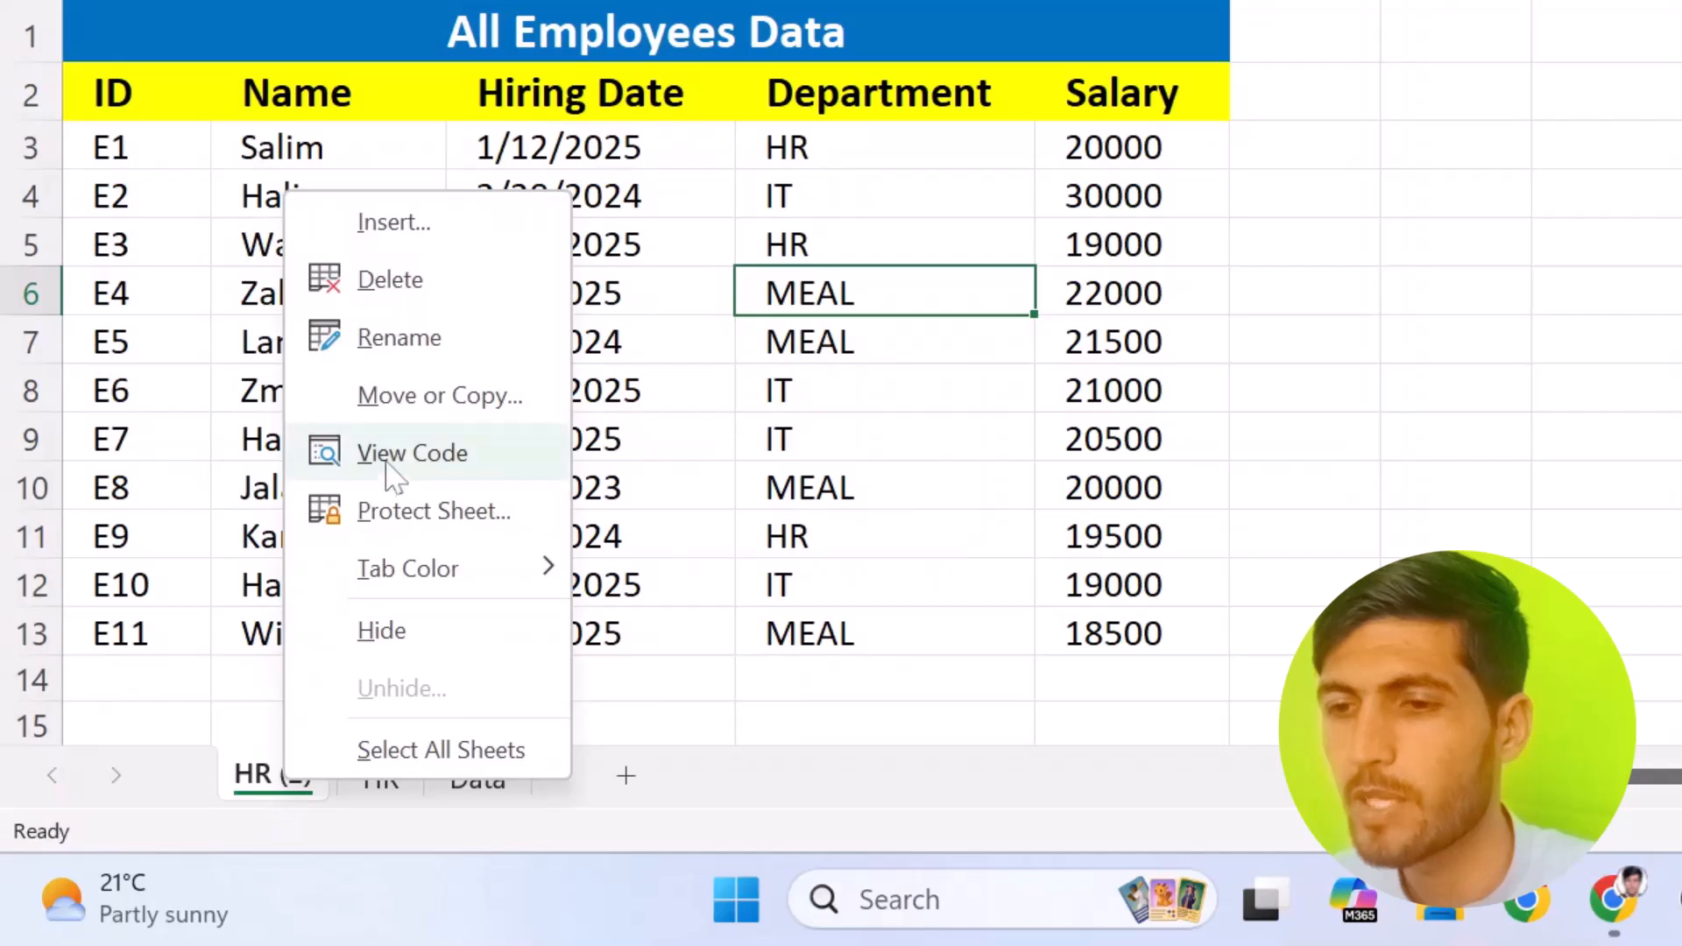
left_click(394, 340)
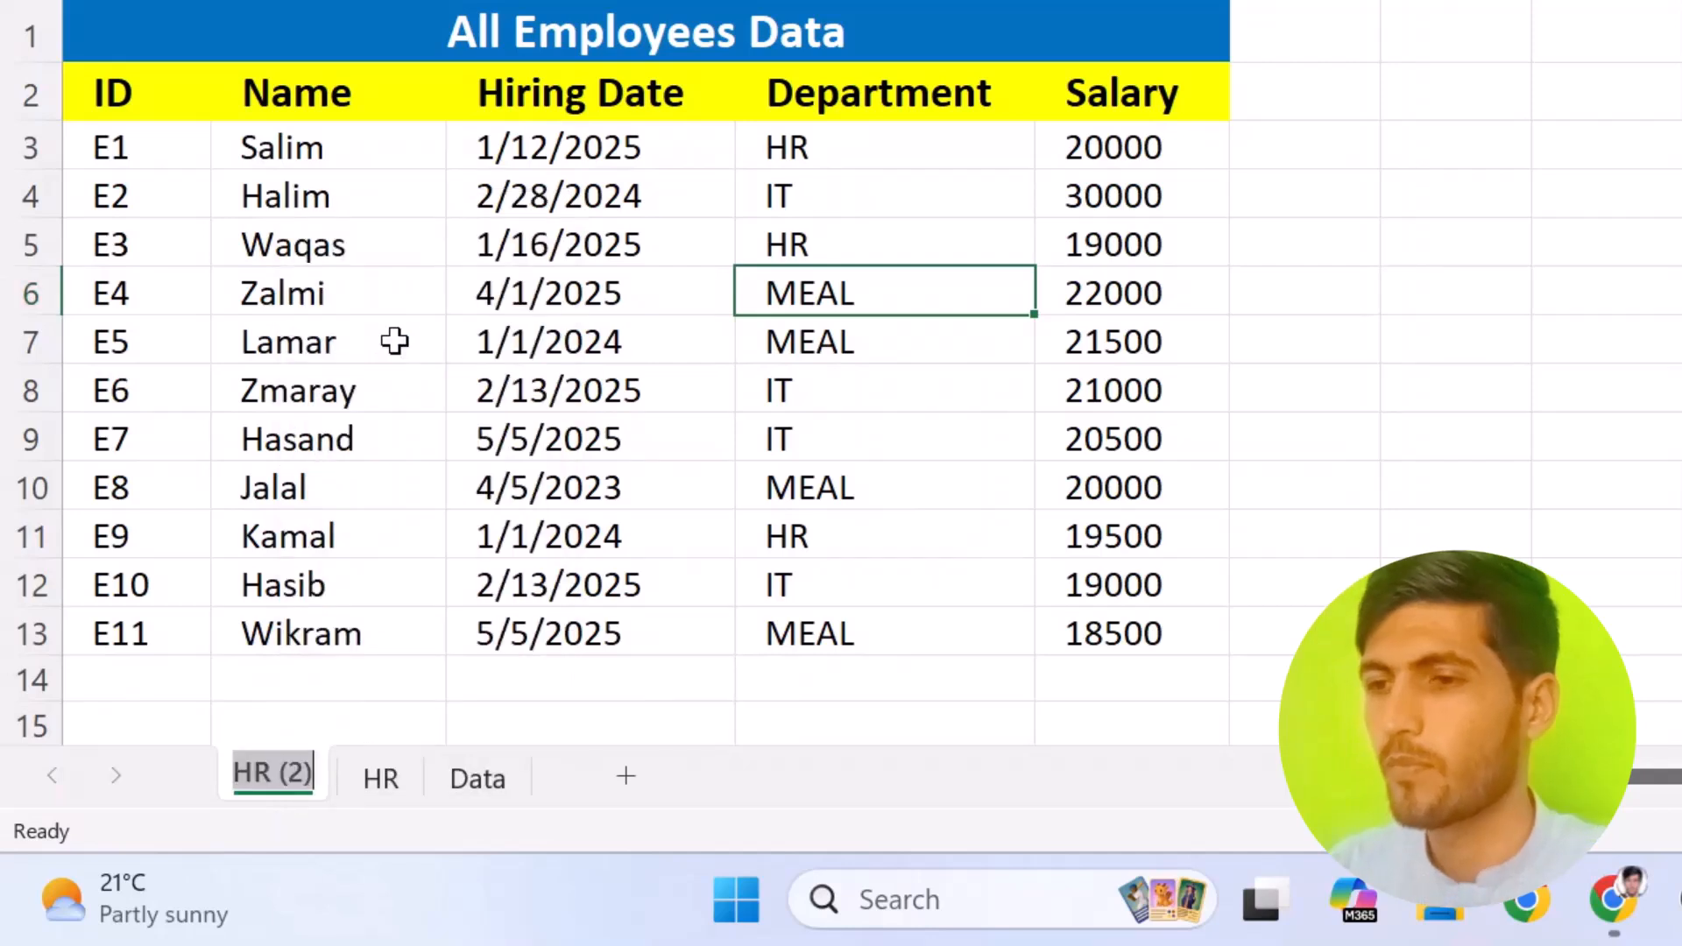
type("MEAL")
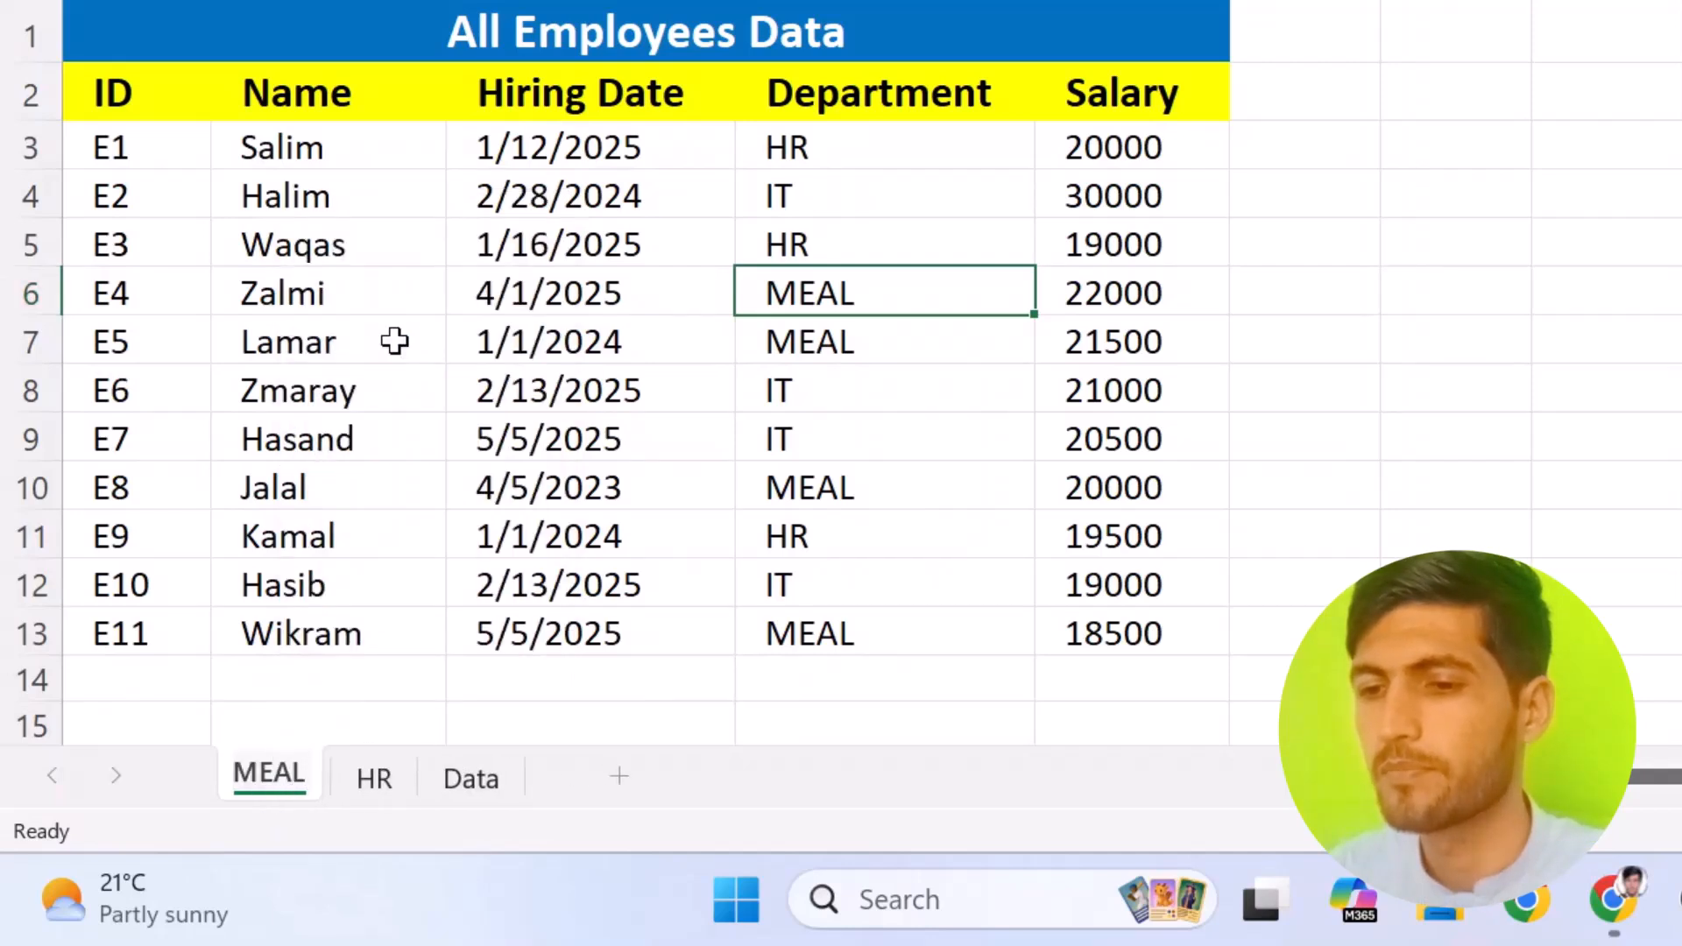
key("Return")
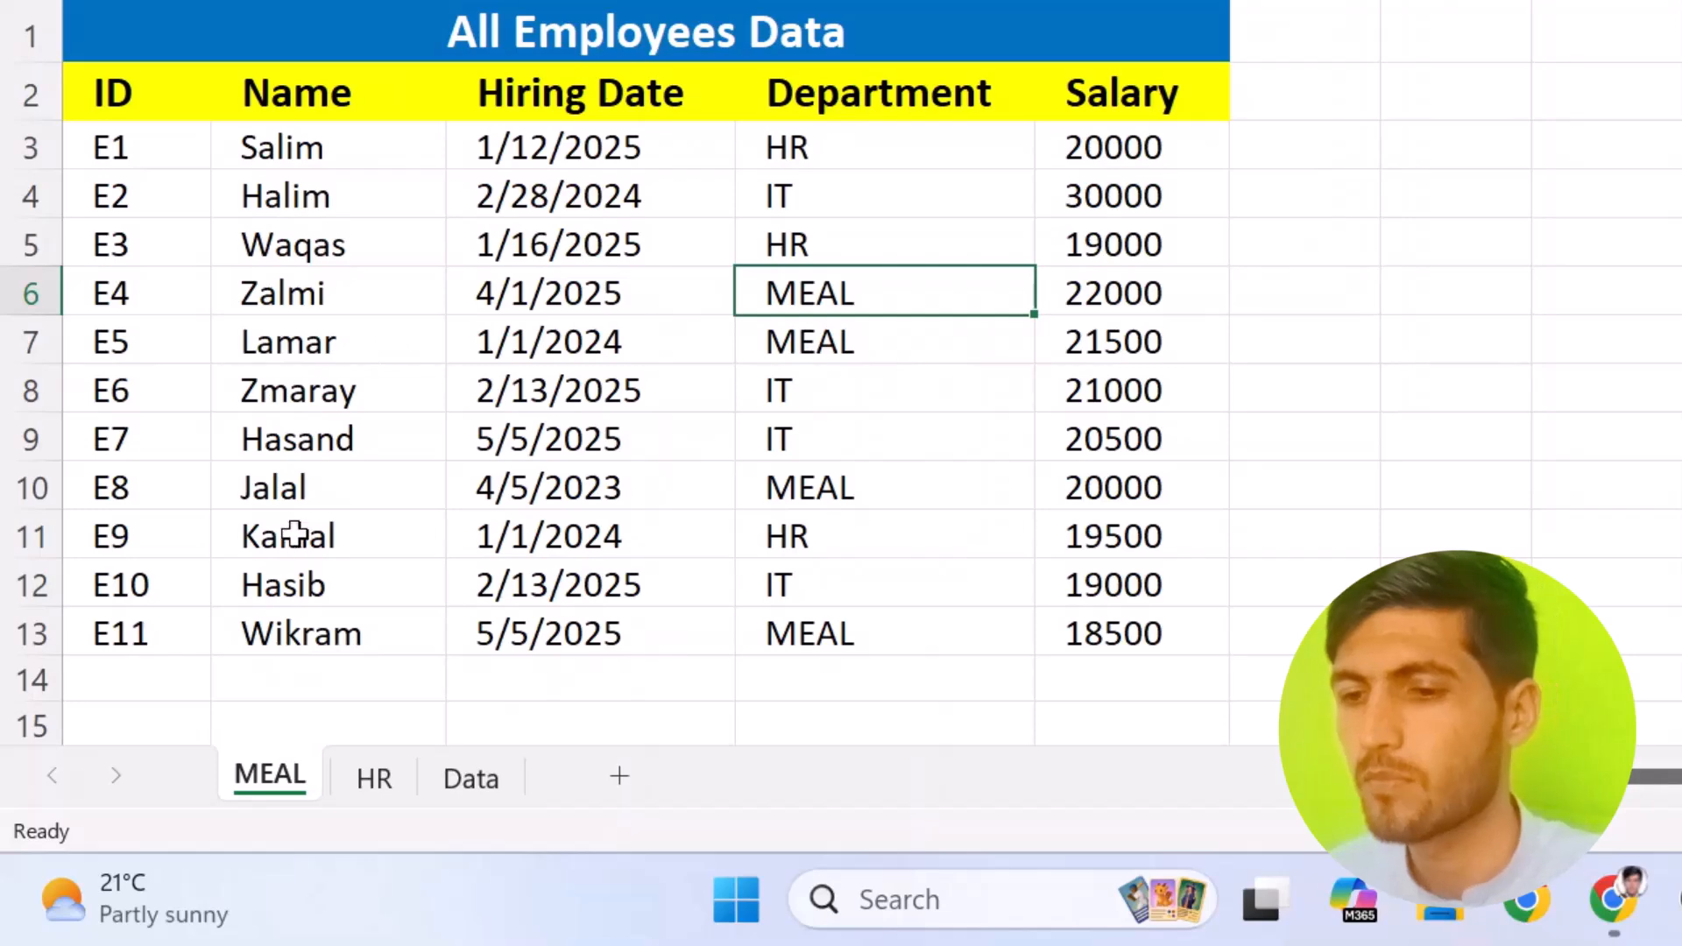
Create a copy of the MEAL worksheet in front of it and rename the copy as IT.
right_click(282, 782)
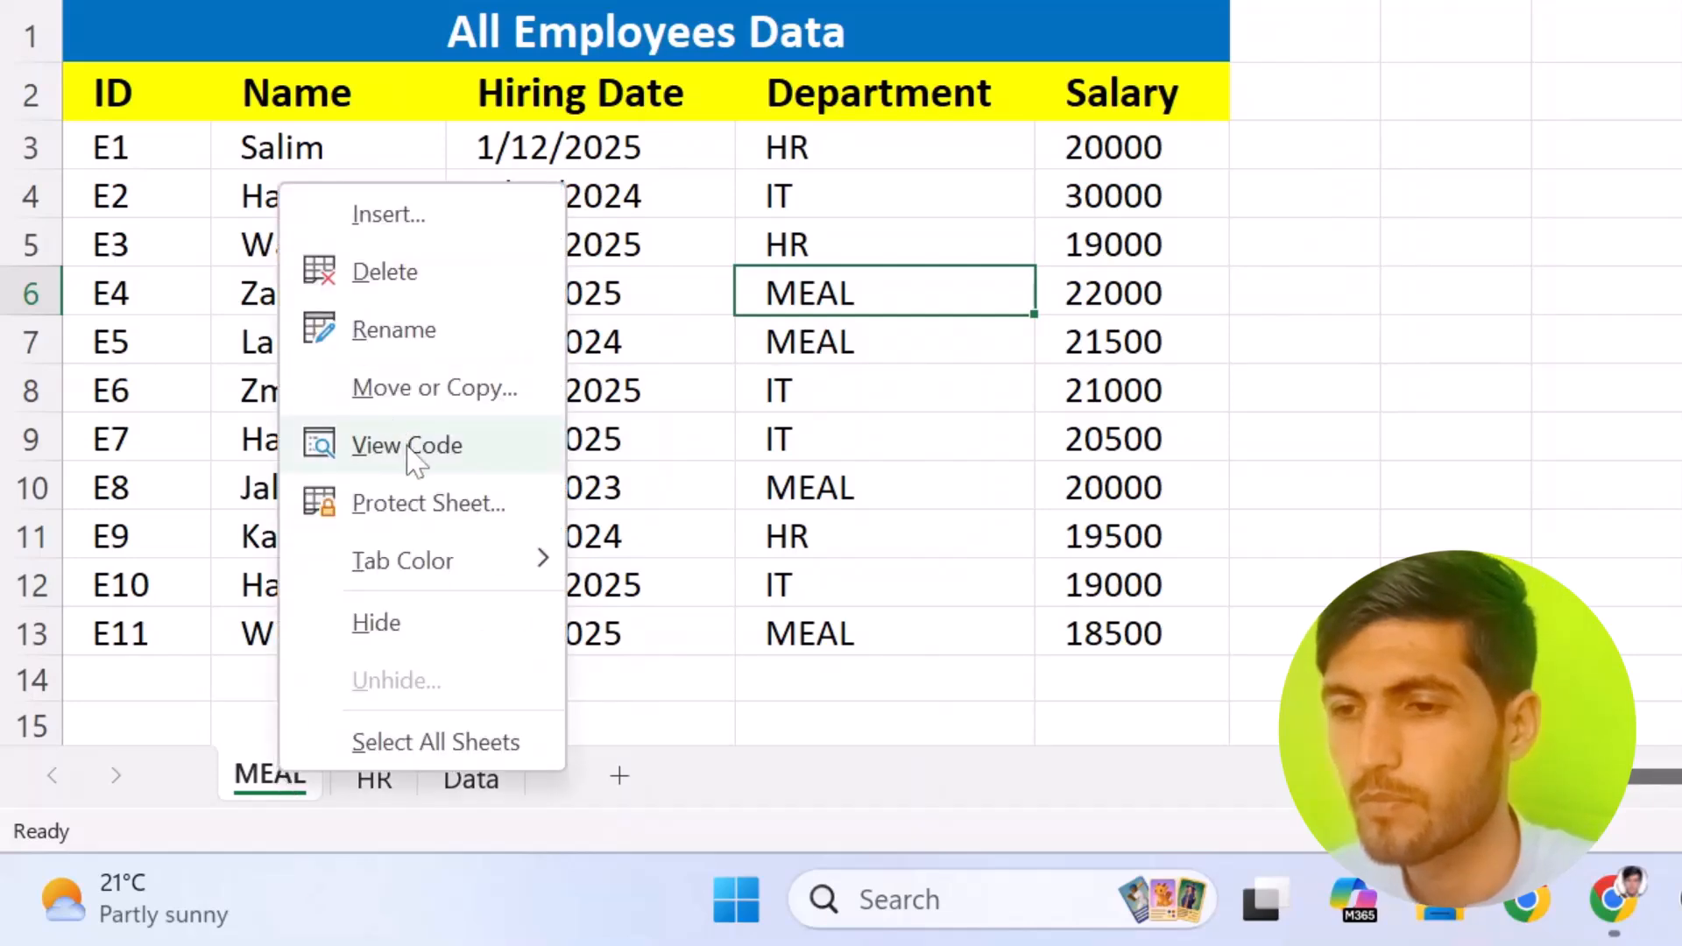
left_click(424, 393)
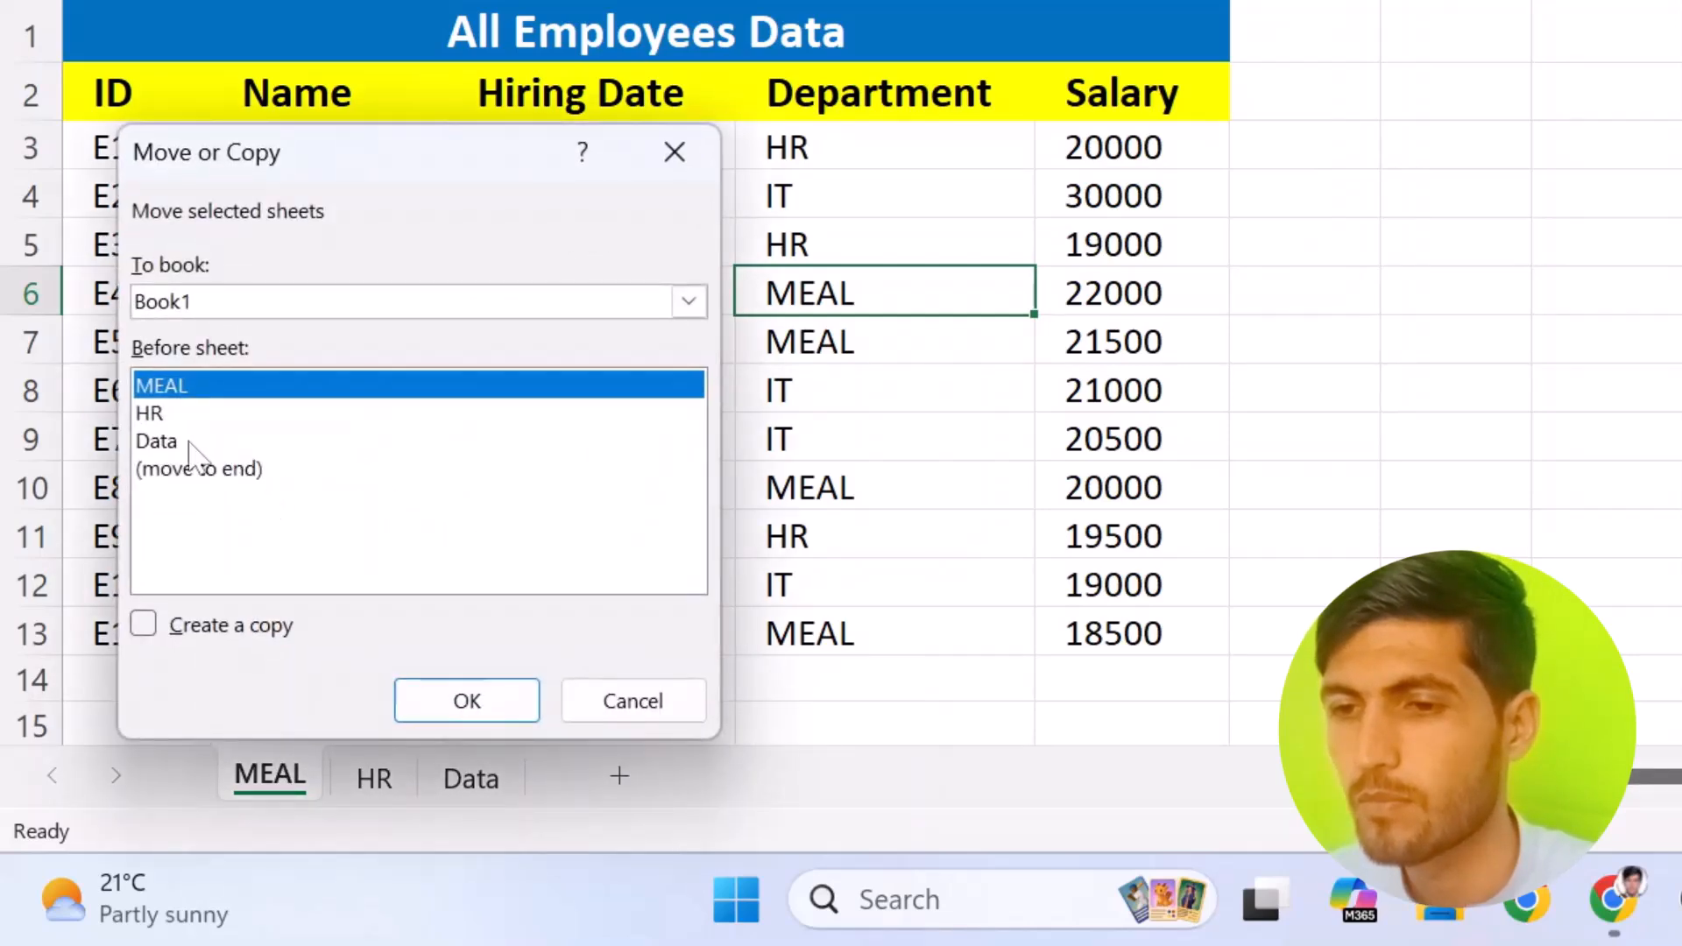
left_click(248, 625)
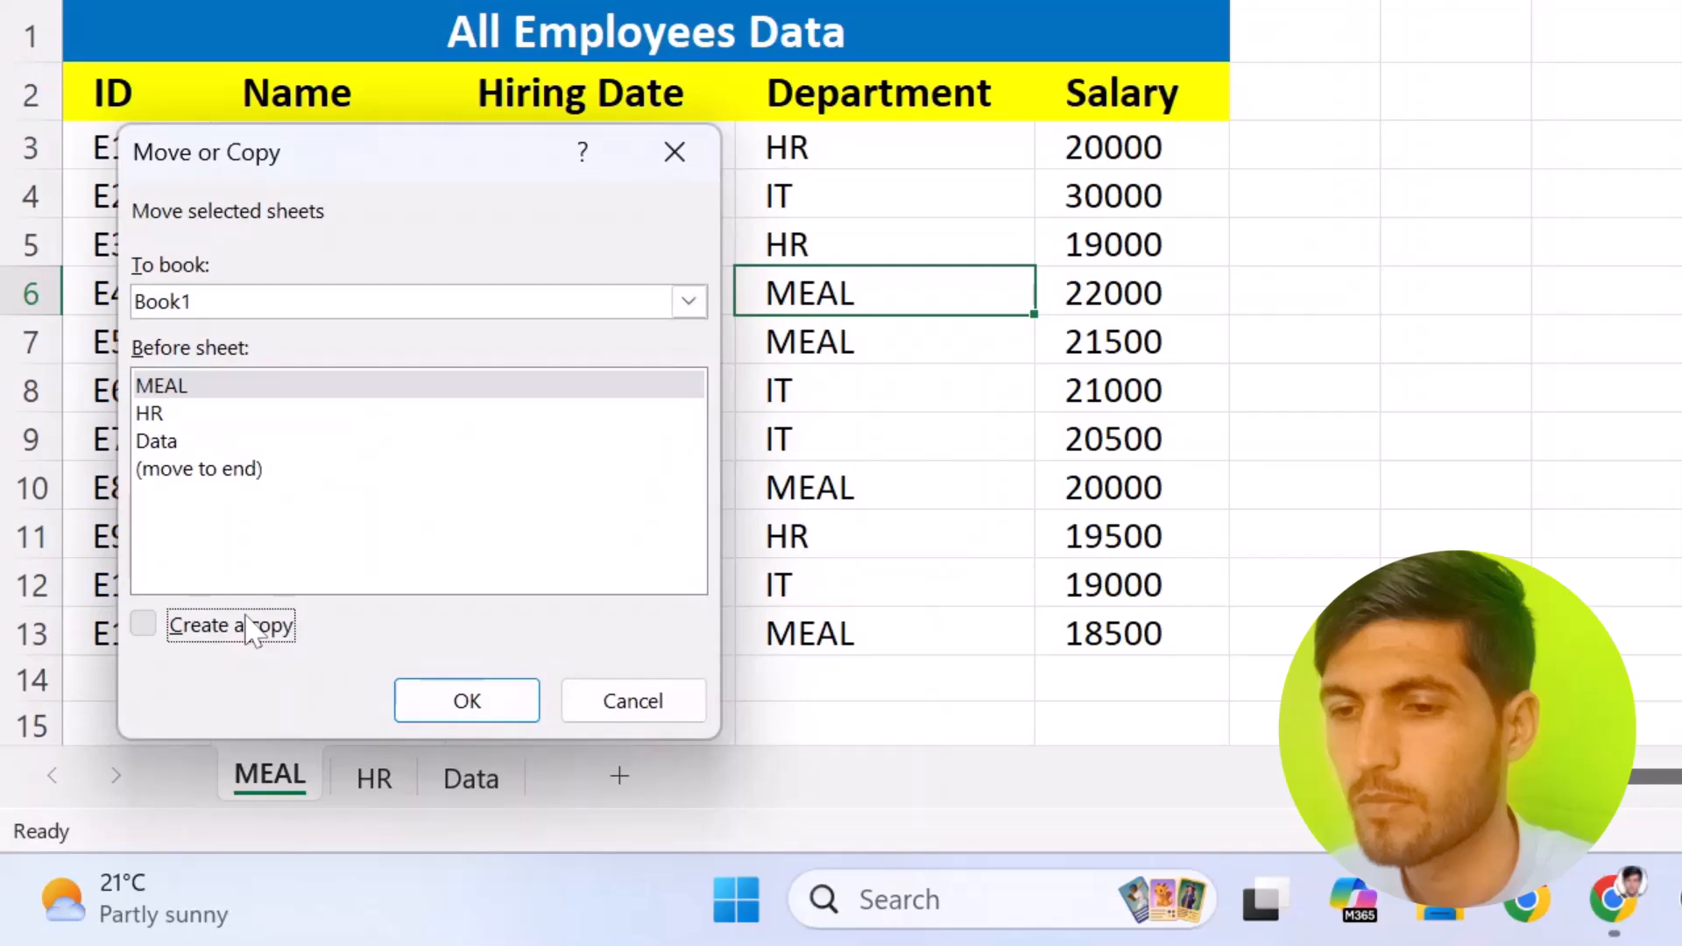
left_click(407, 698)
right_click(292, 793)
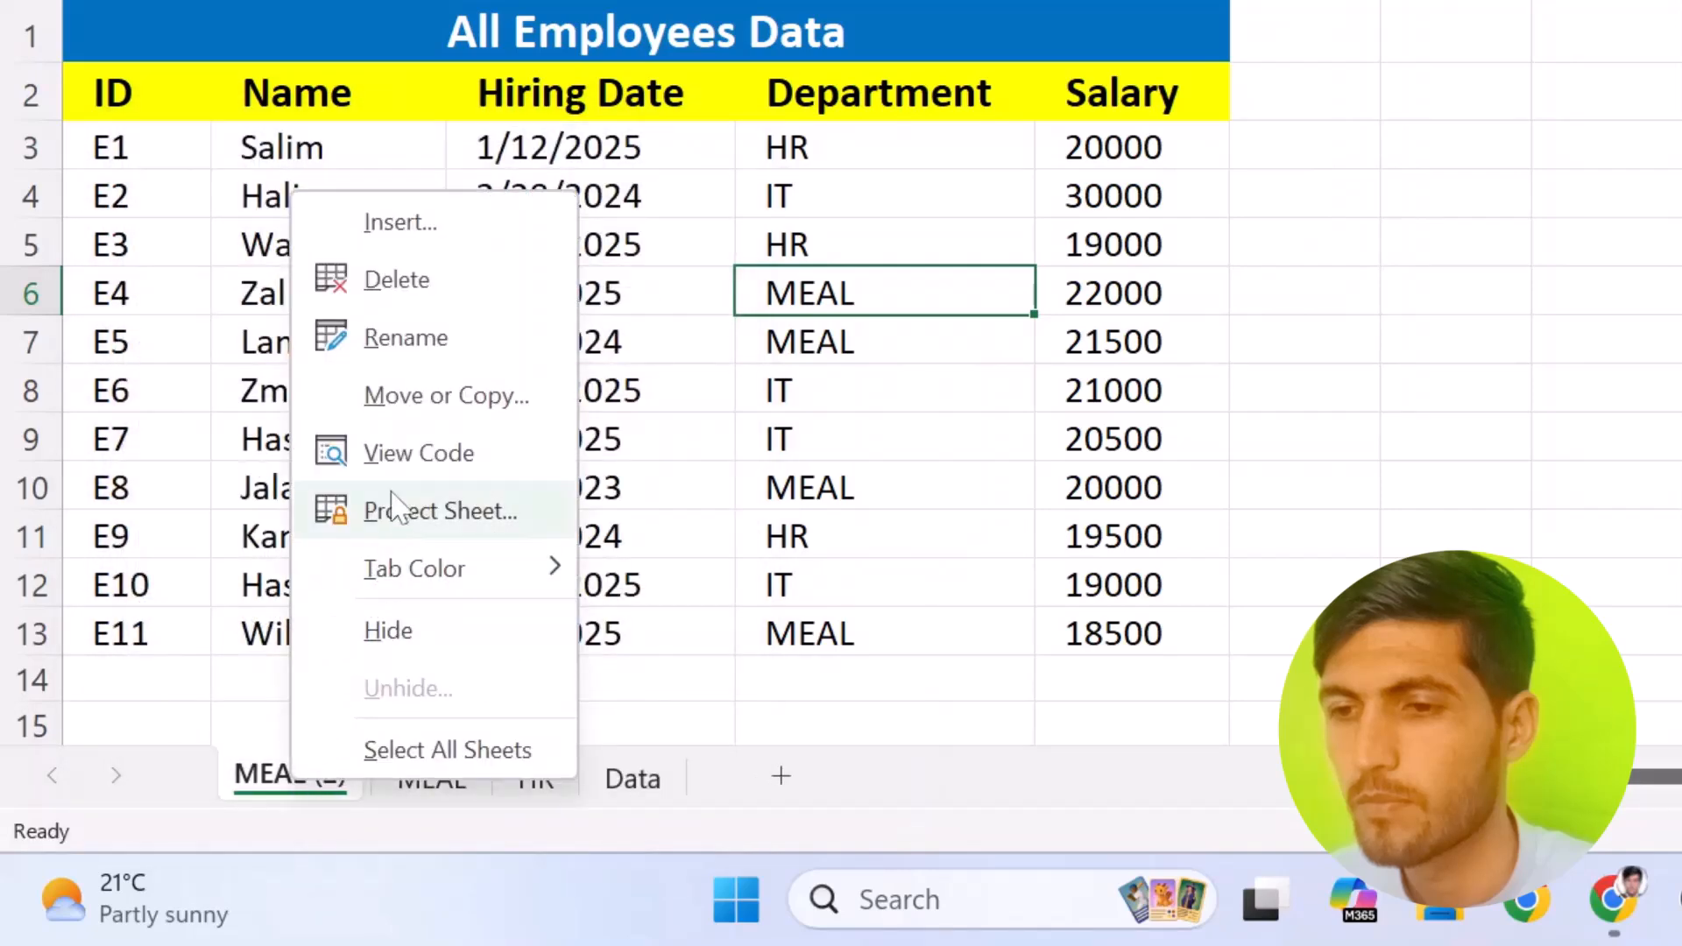
left_click(428, 342)
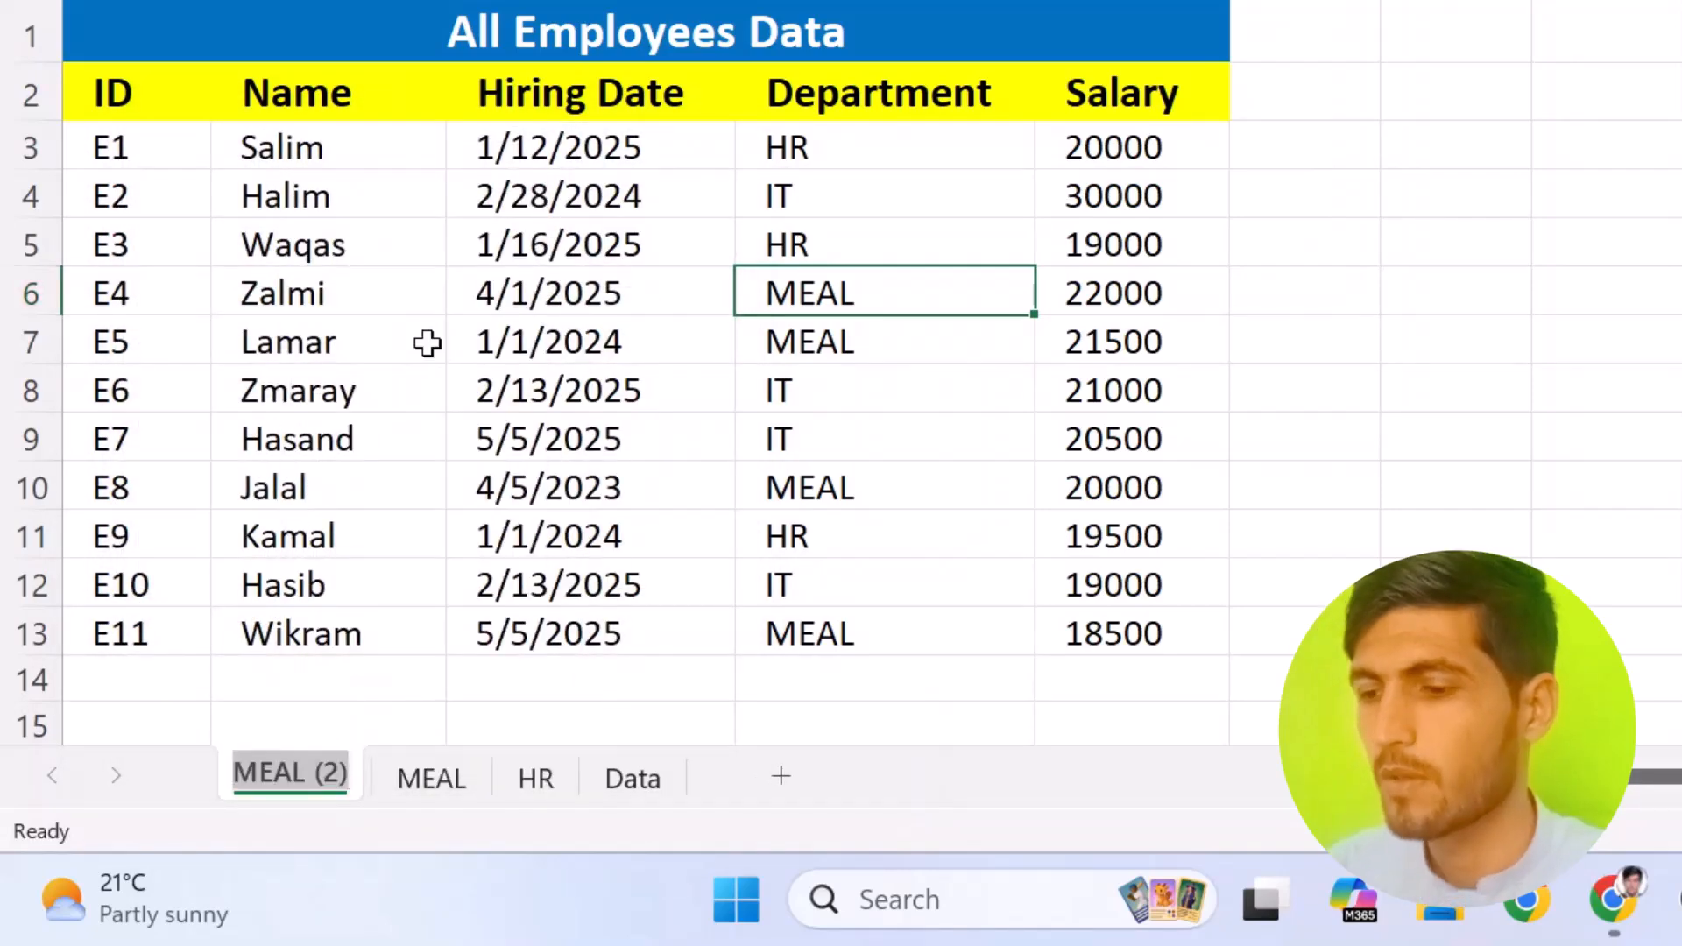
type("IT")
key("Return")
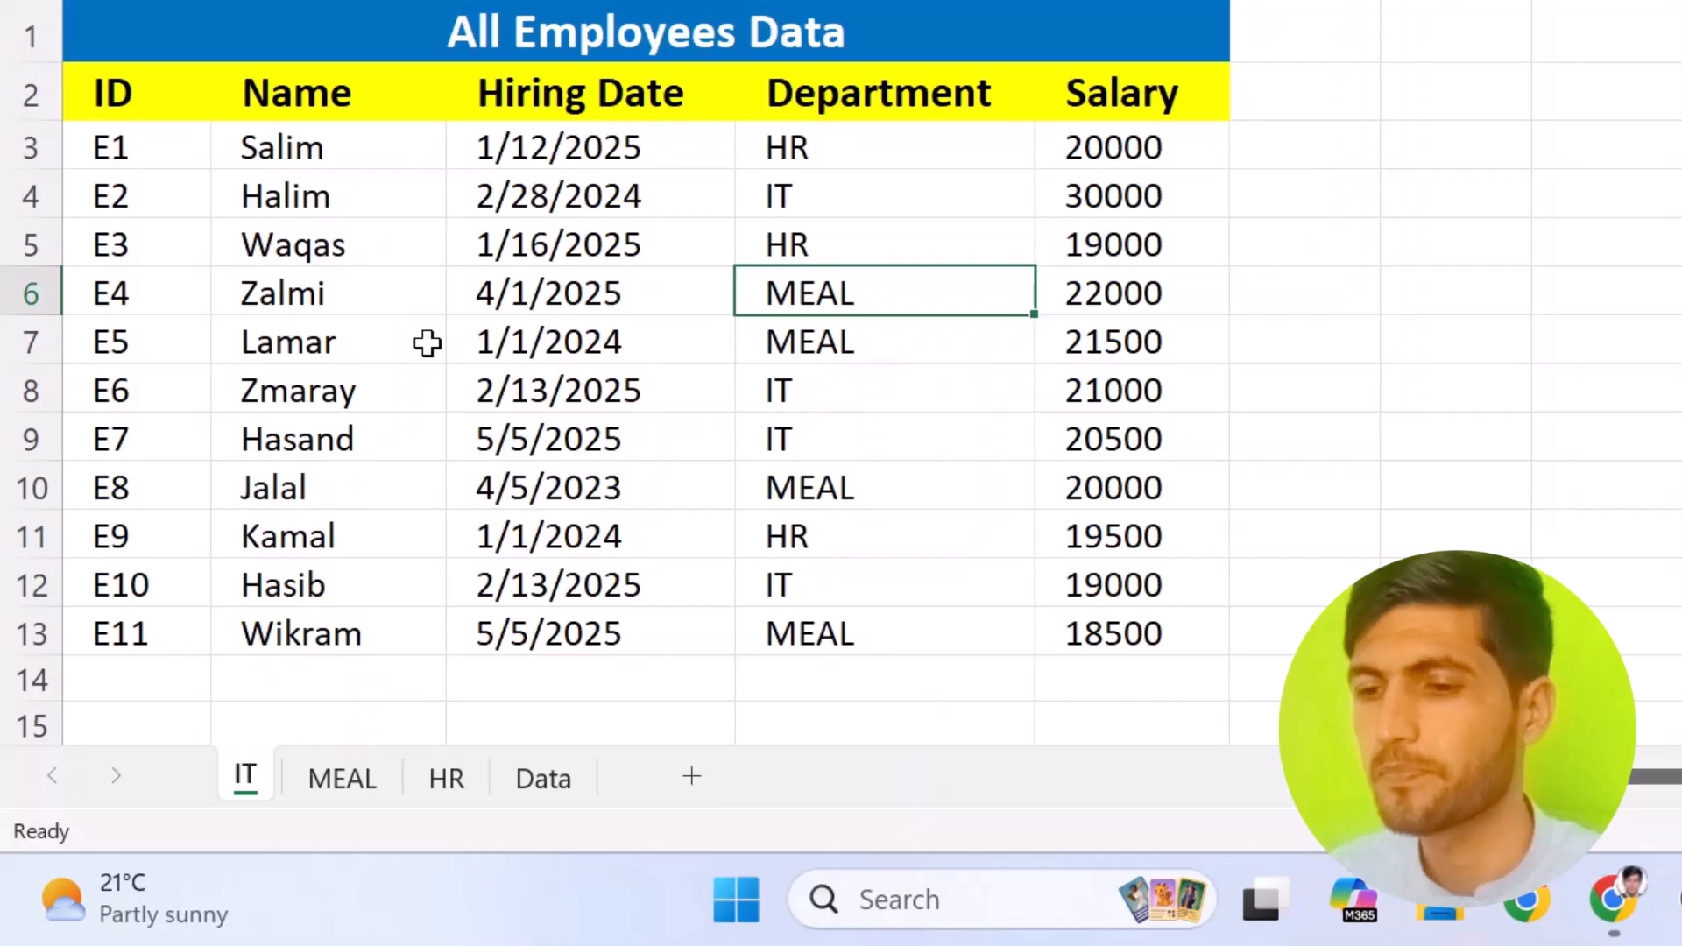
Move the Data worksheet ahead of all department sheets and switch to the IT worksheet.
mouse_move(561, 779)
left_mouse_down()
mouse_move(573, 793)
mouse_move(248, 781)
mouse_move(255, 794)
left_mouse_up()
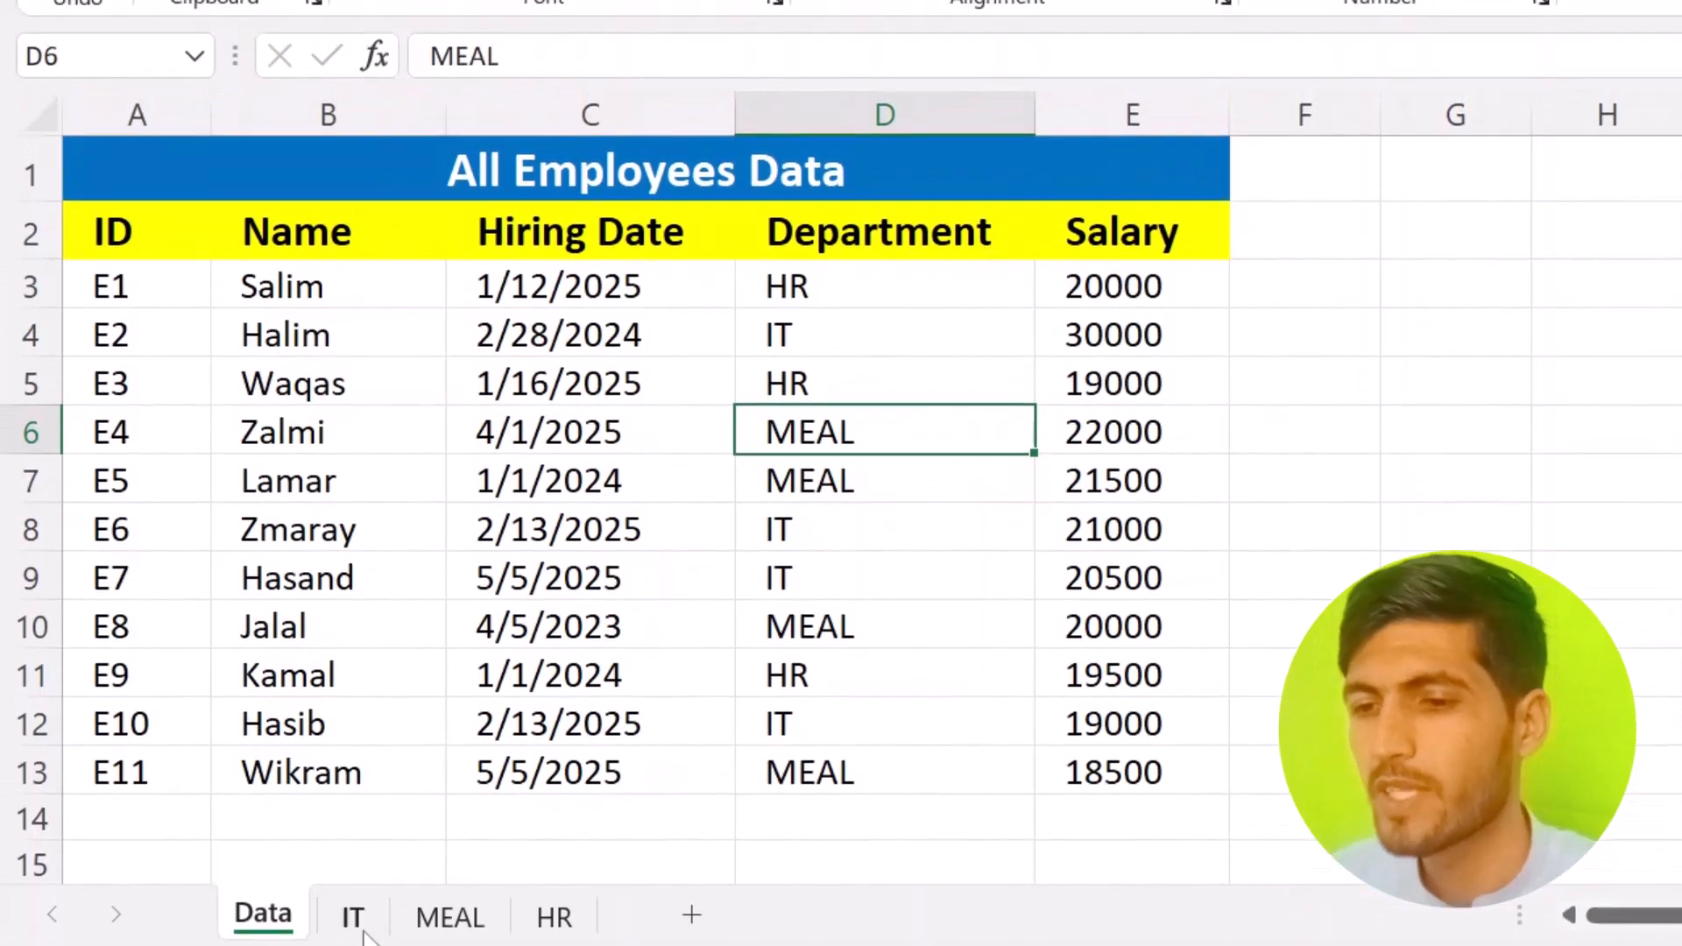
left_click(353, 779)
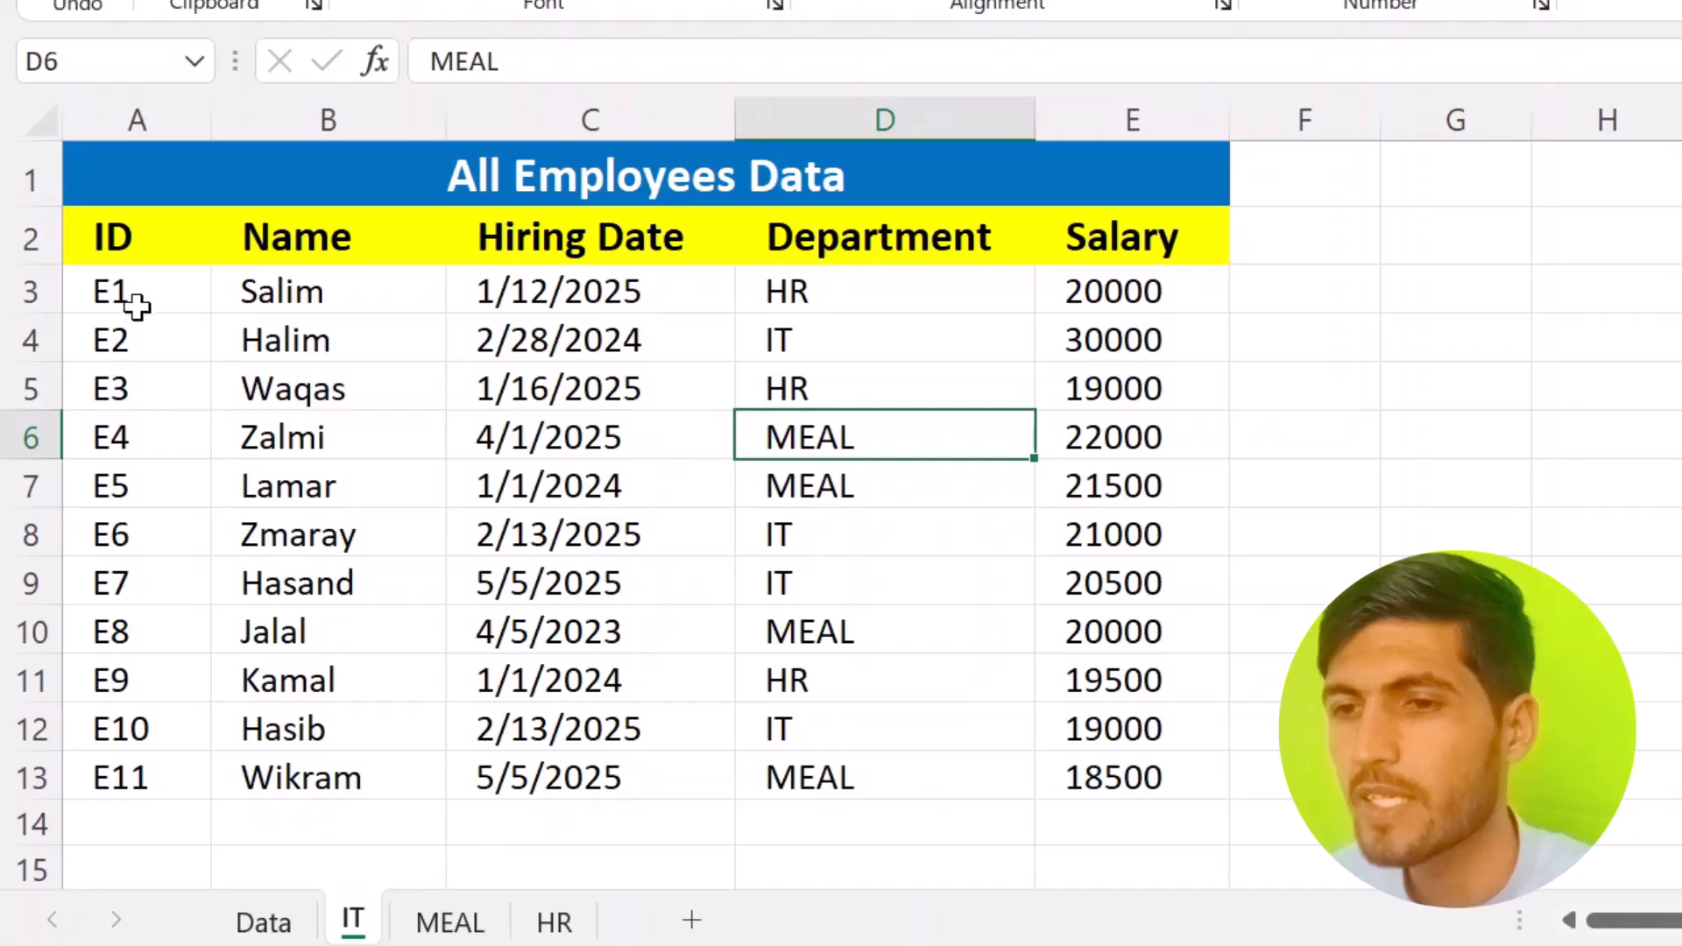
Clear the employee records in A3:E13 on the IT, MEAL and HR worksheets, leaving the title and header rows.
left_click_drag(136, 305, 1119, 776)
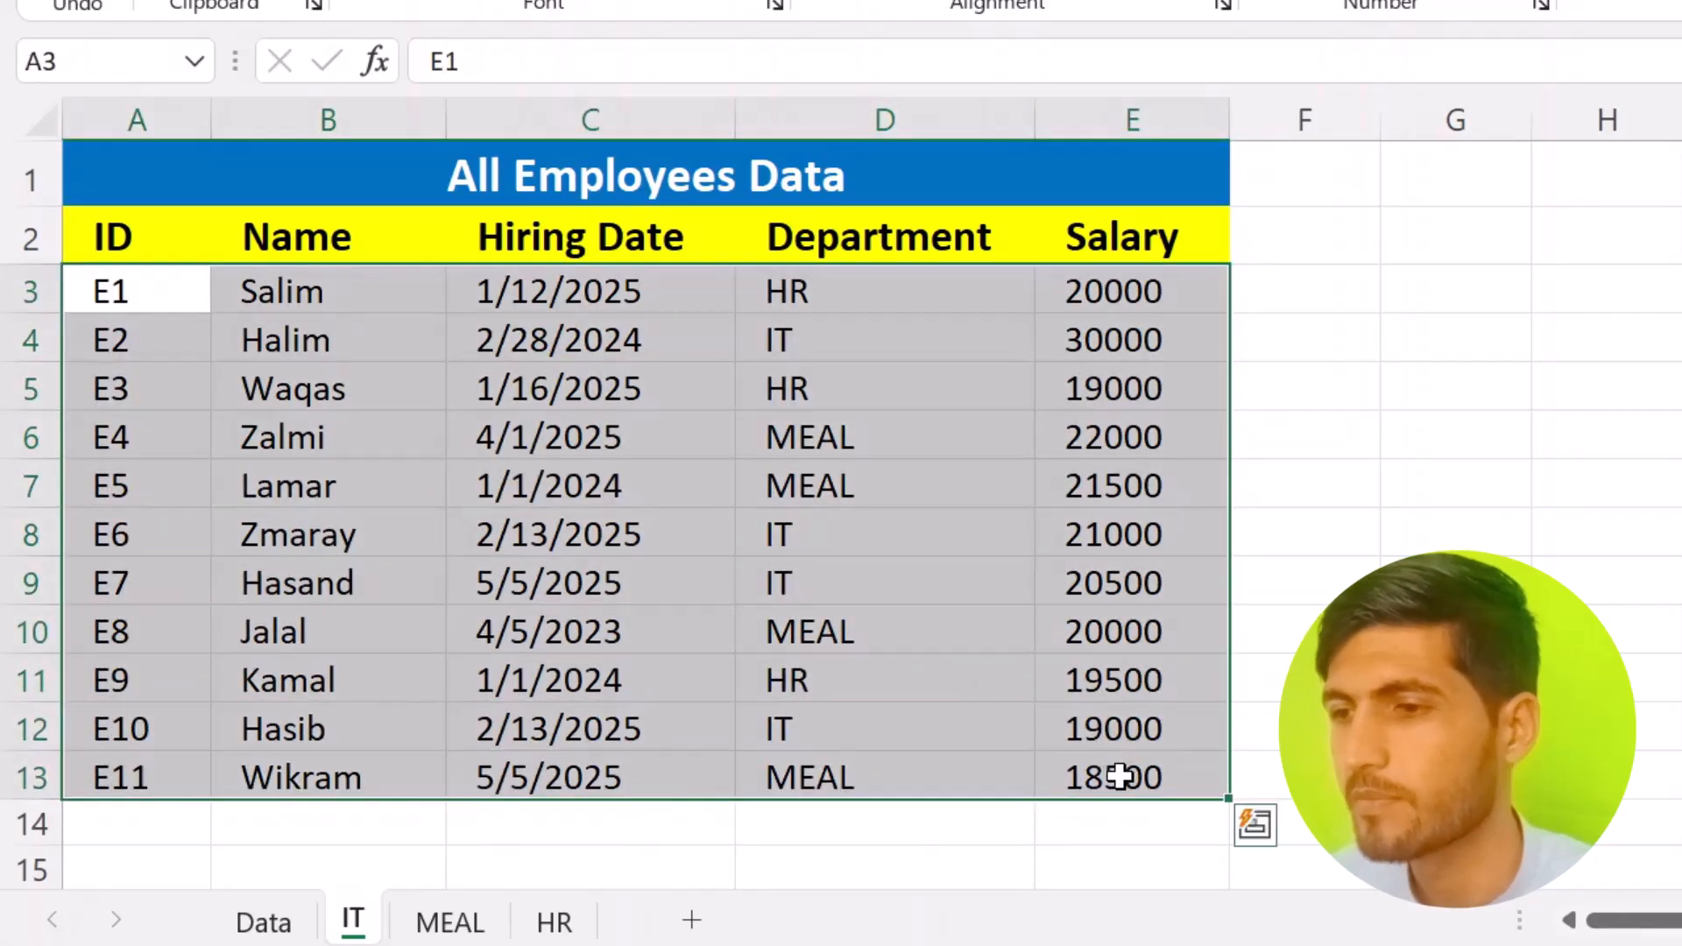
key("Delete")
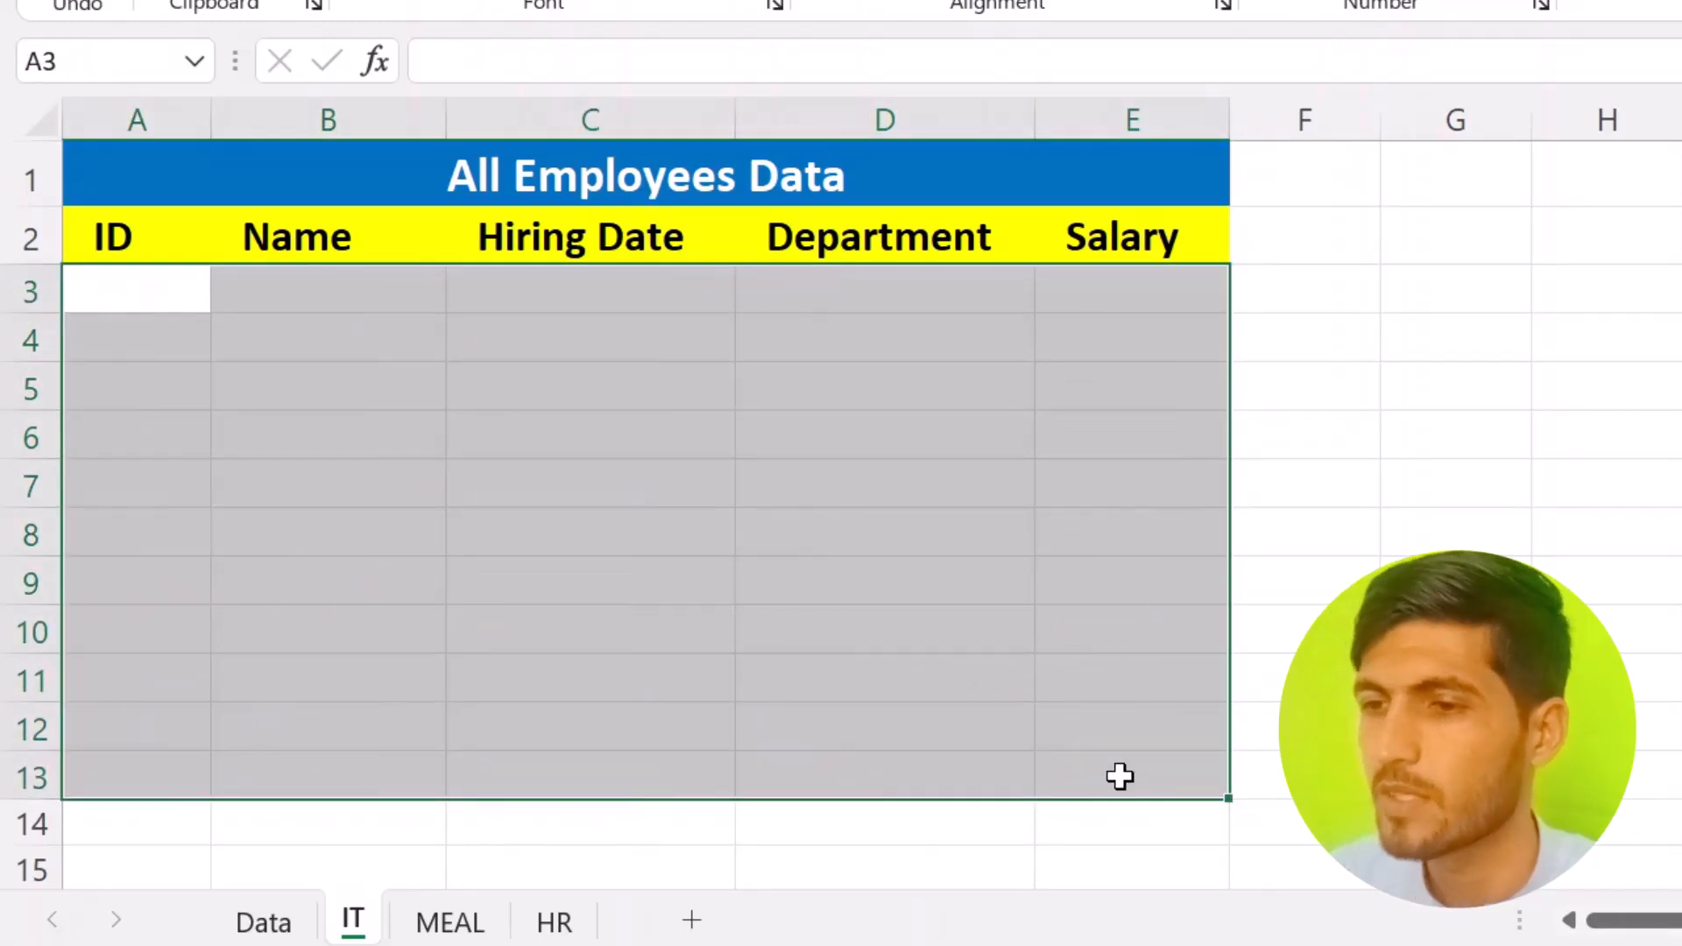
left_click(450, 922)
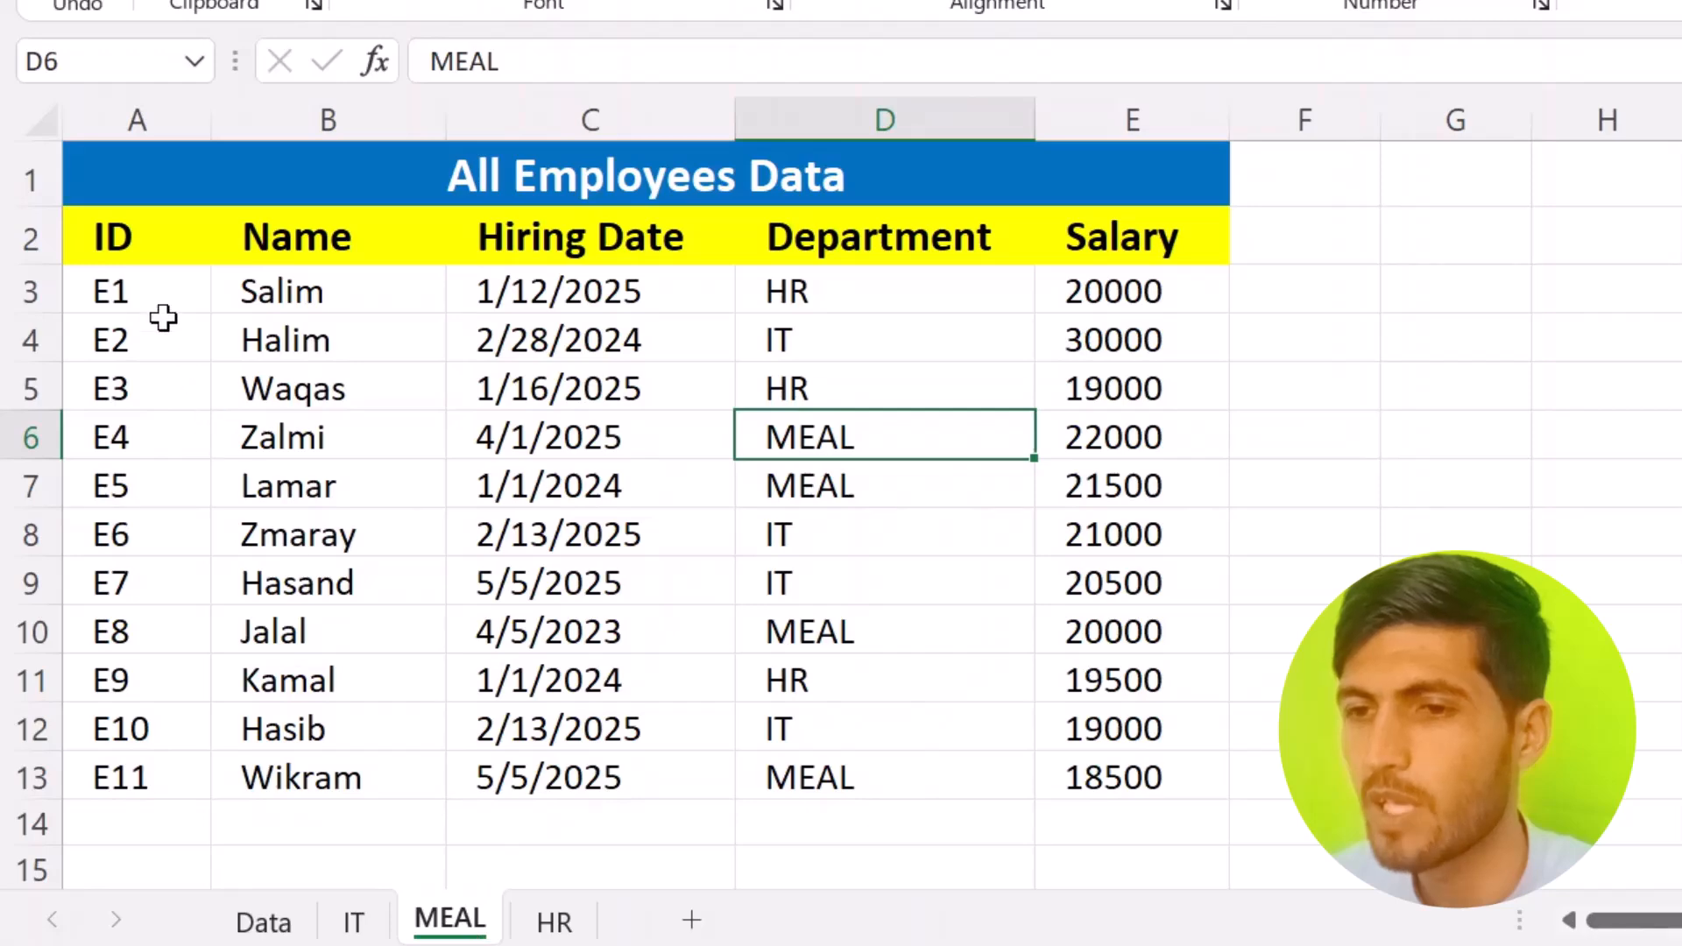
left_click_drag(157, 302, 1067, 787)
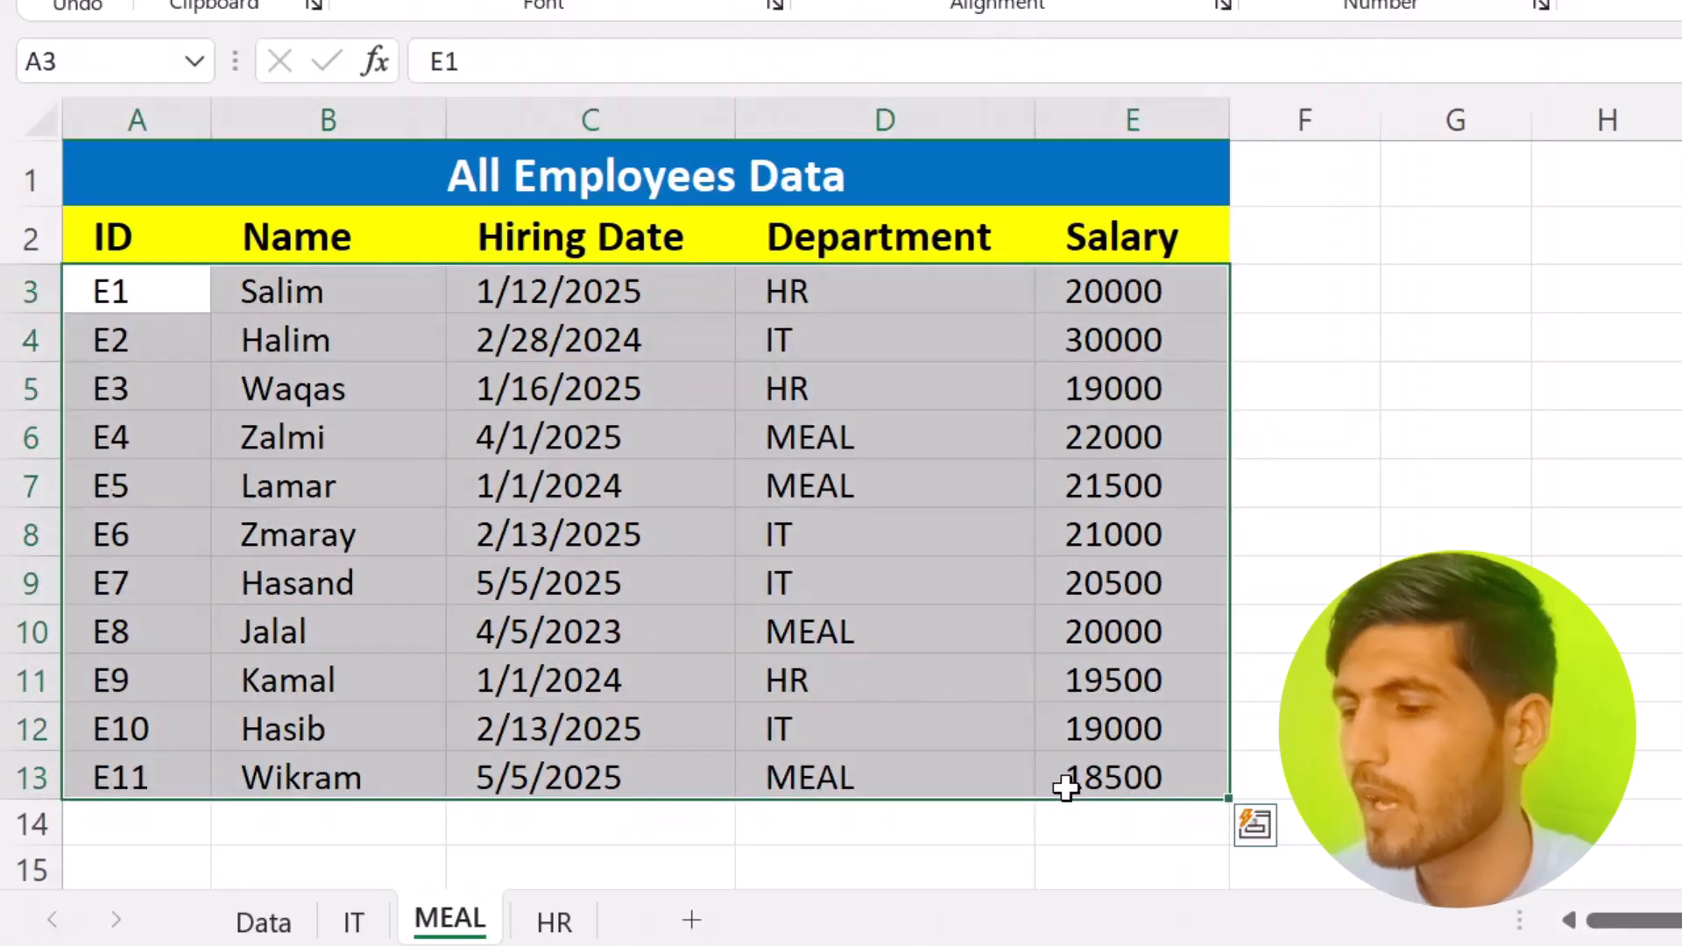
key("Delete")
left_click(554, 920)
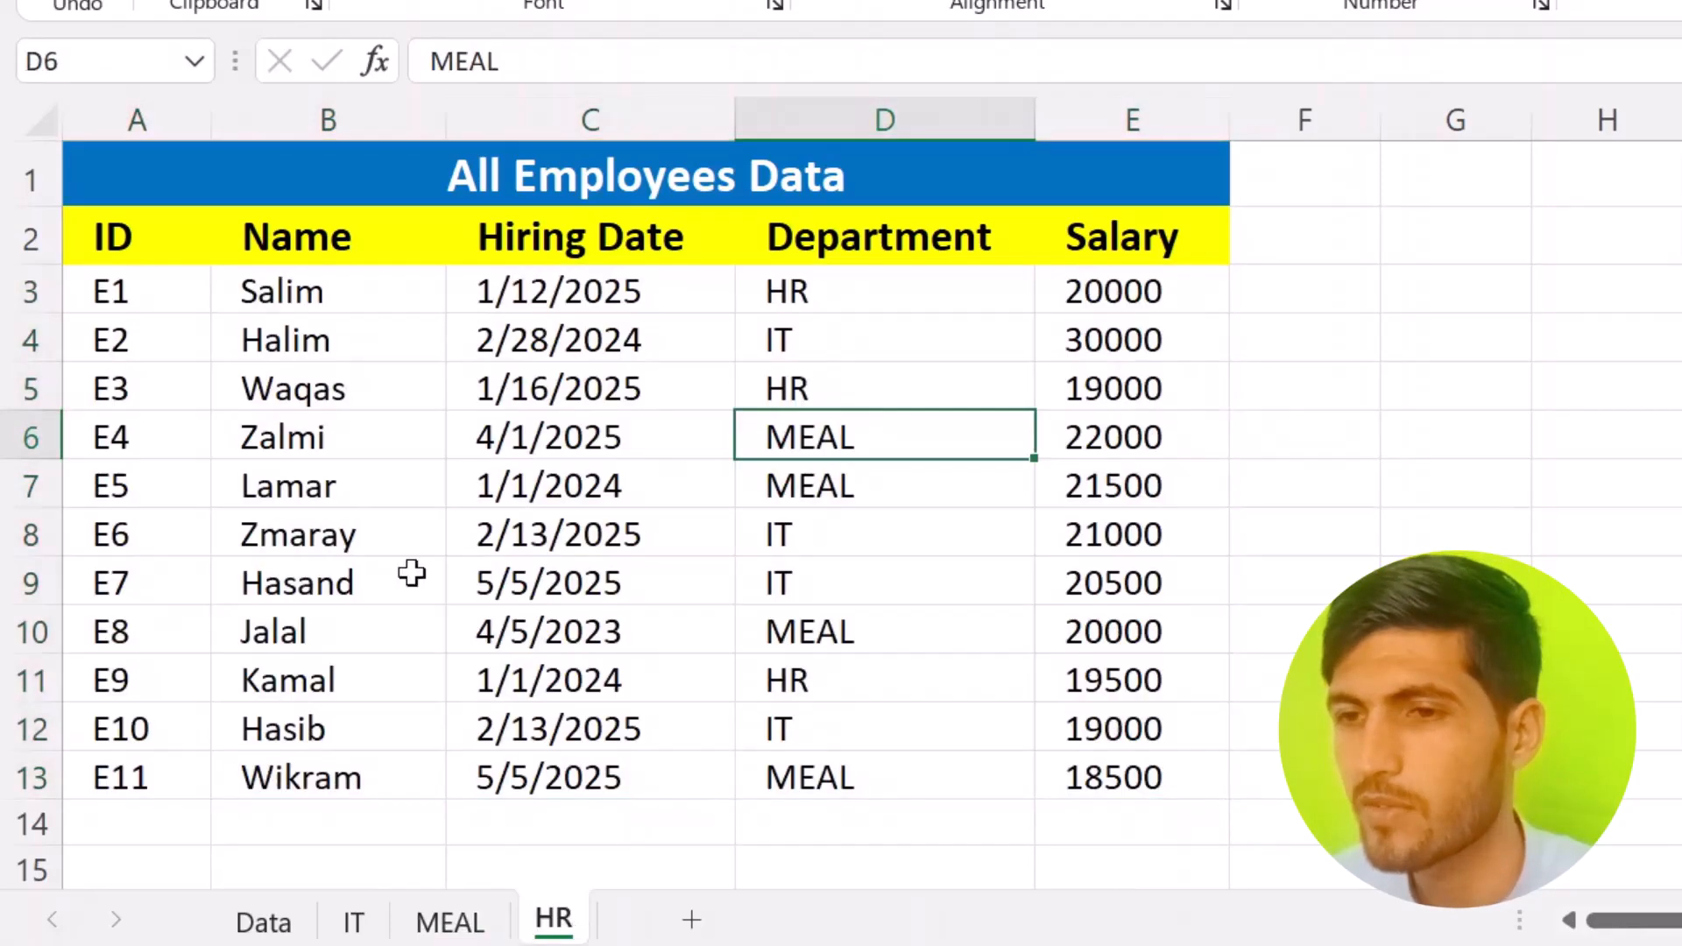
left_click_drag(176, 289, 1062, 786)
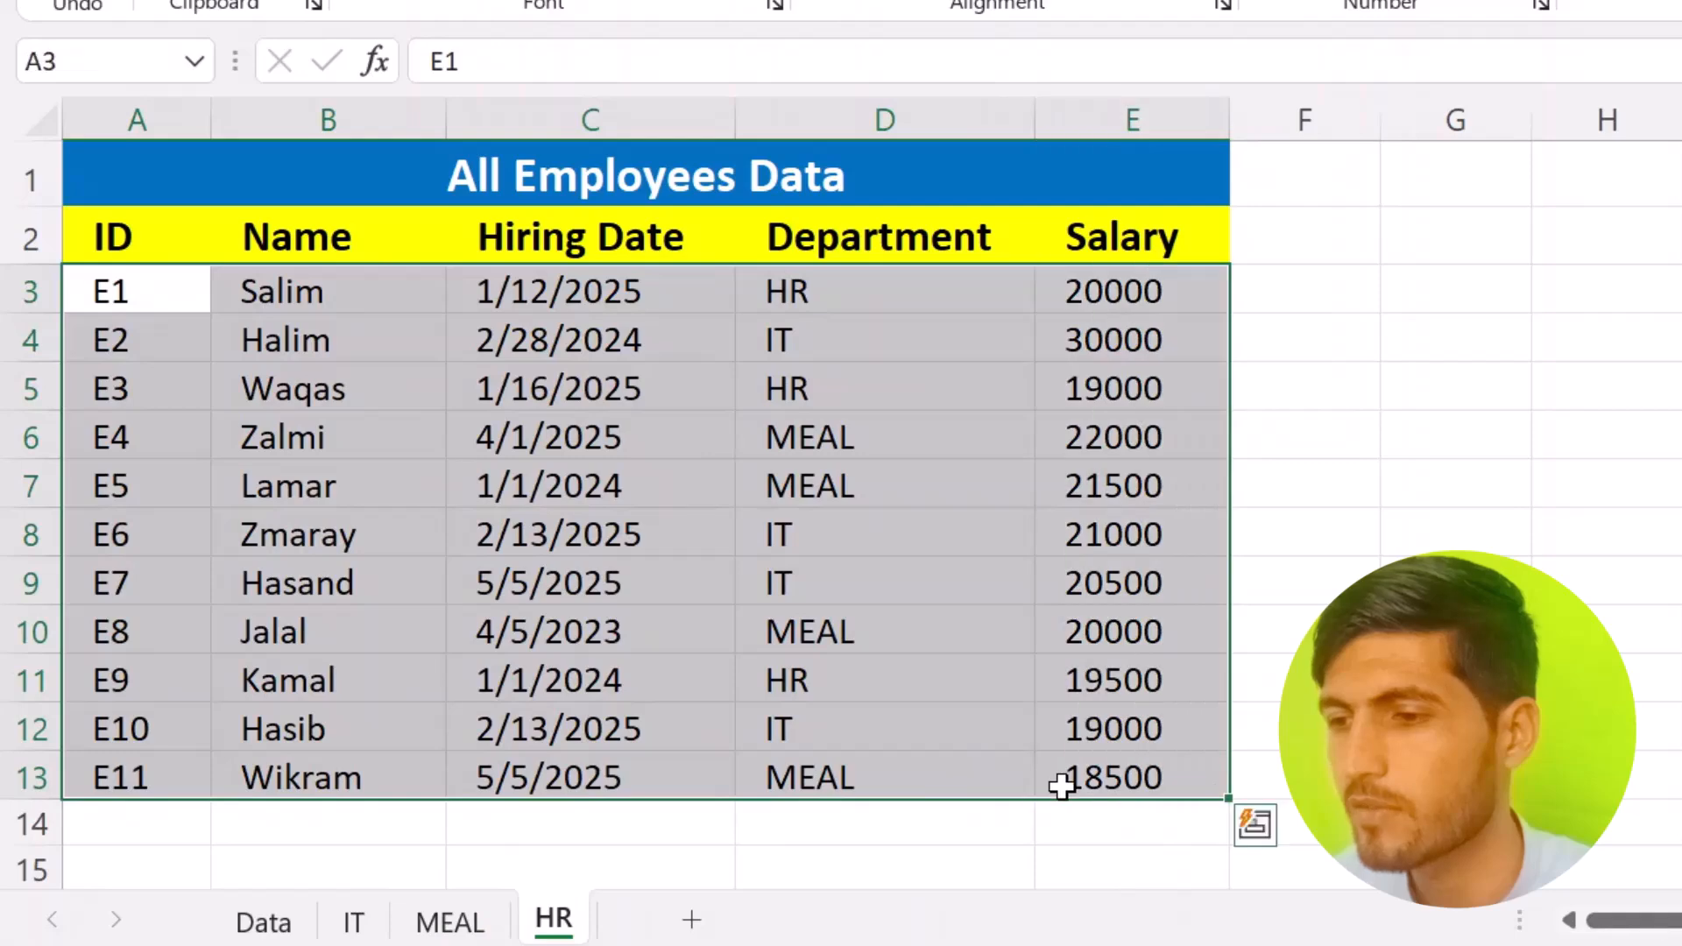
key("Delete")
left_click(963, 647)
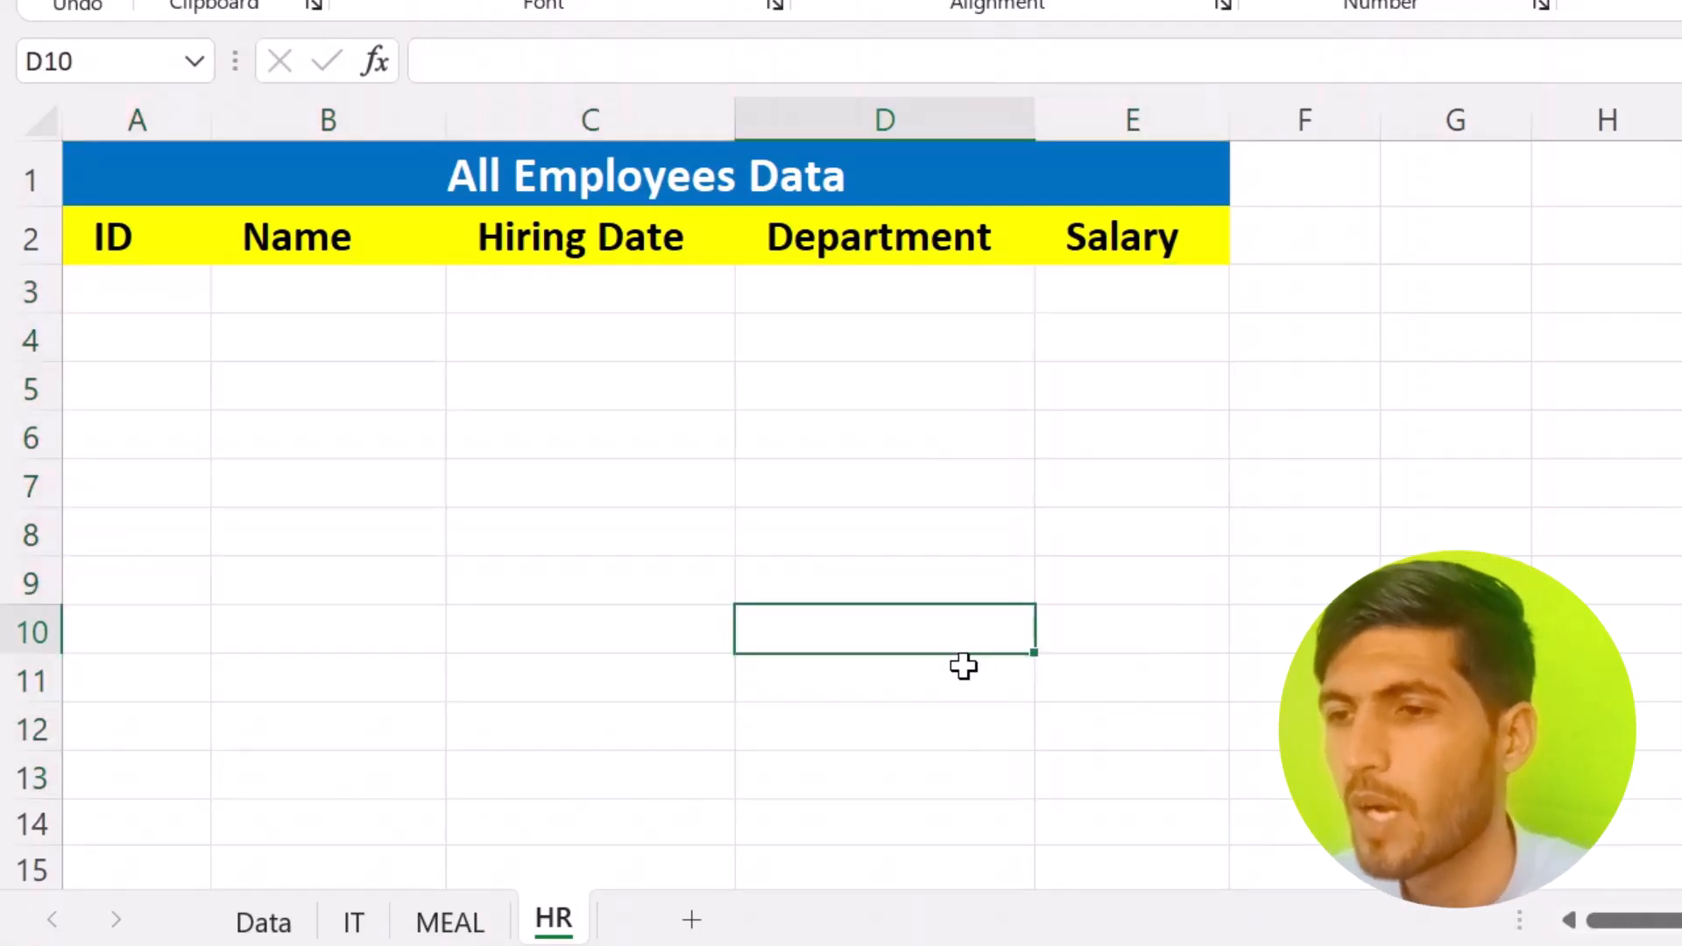
Replace the title in the merged top row of the HR worksheet with HR.
left_click(656, 187)
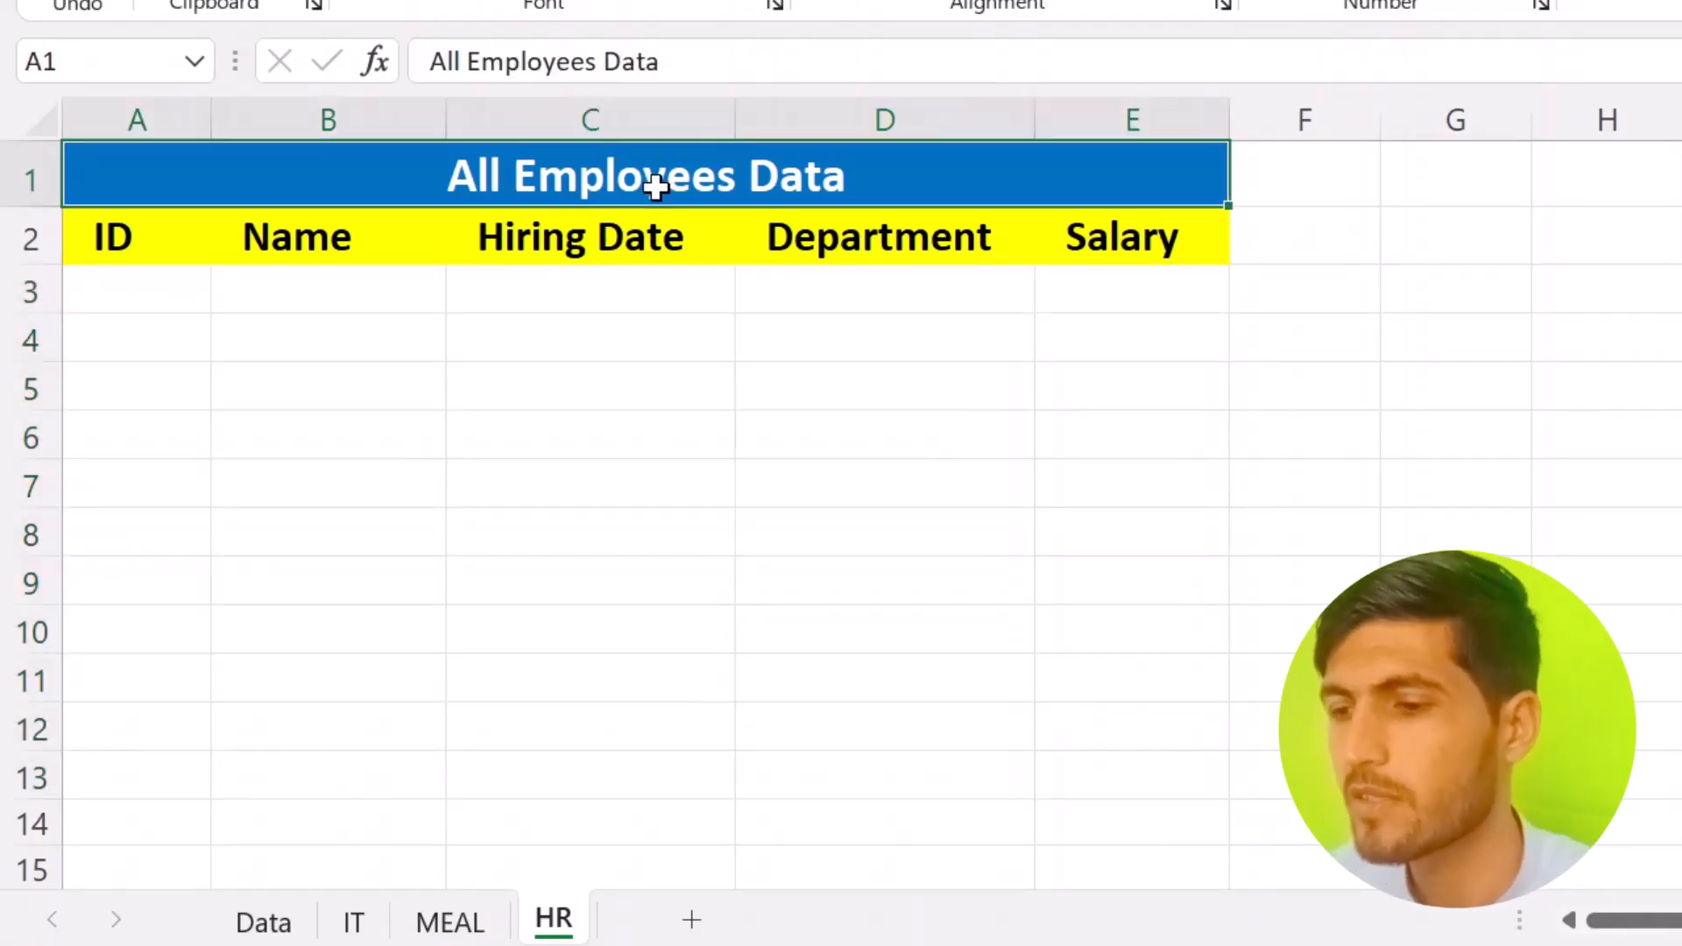
type("HR")
key("Return")
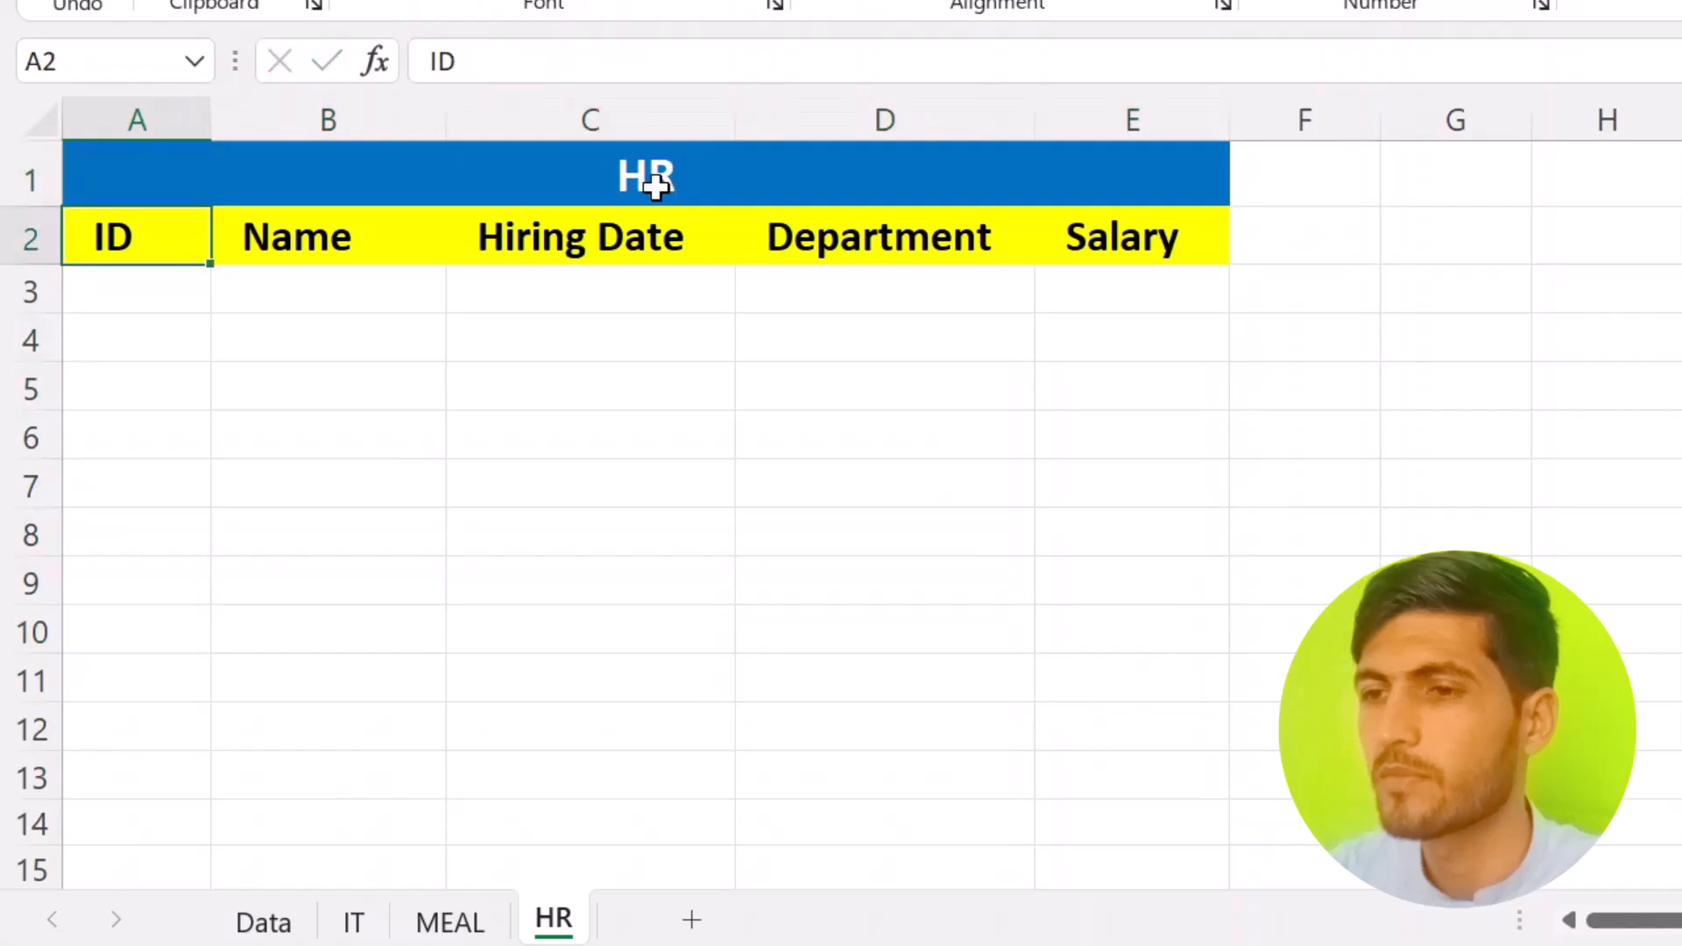
Replace the title in the merged top row of the MEAL worksheet with MEAL.
left_click(451, 921)
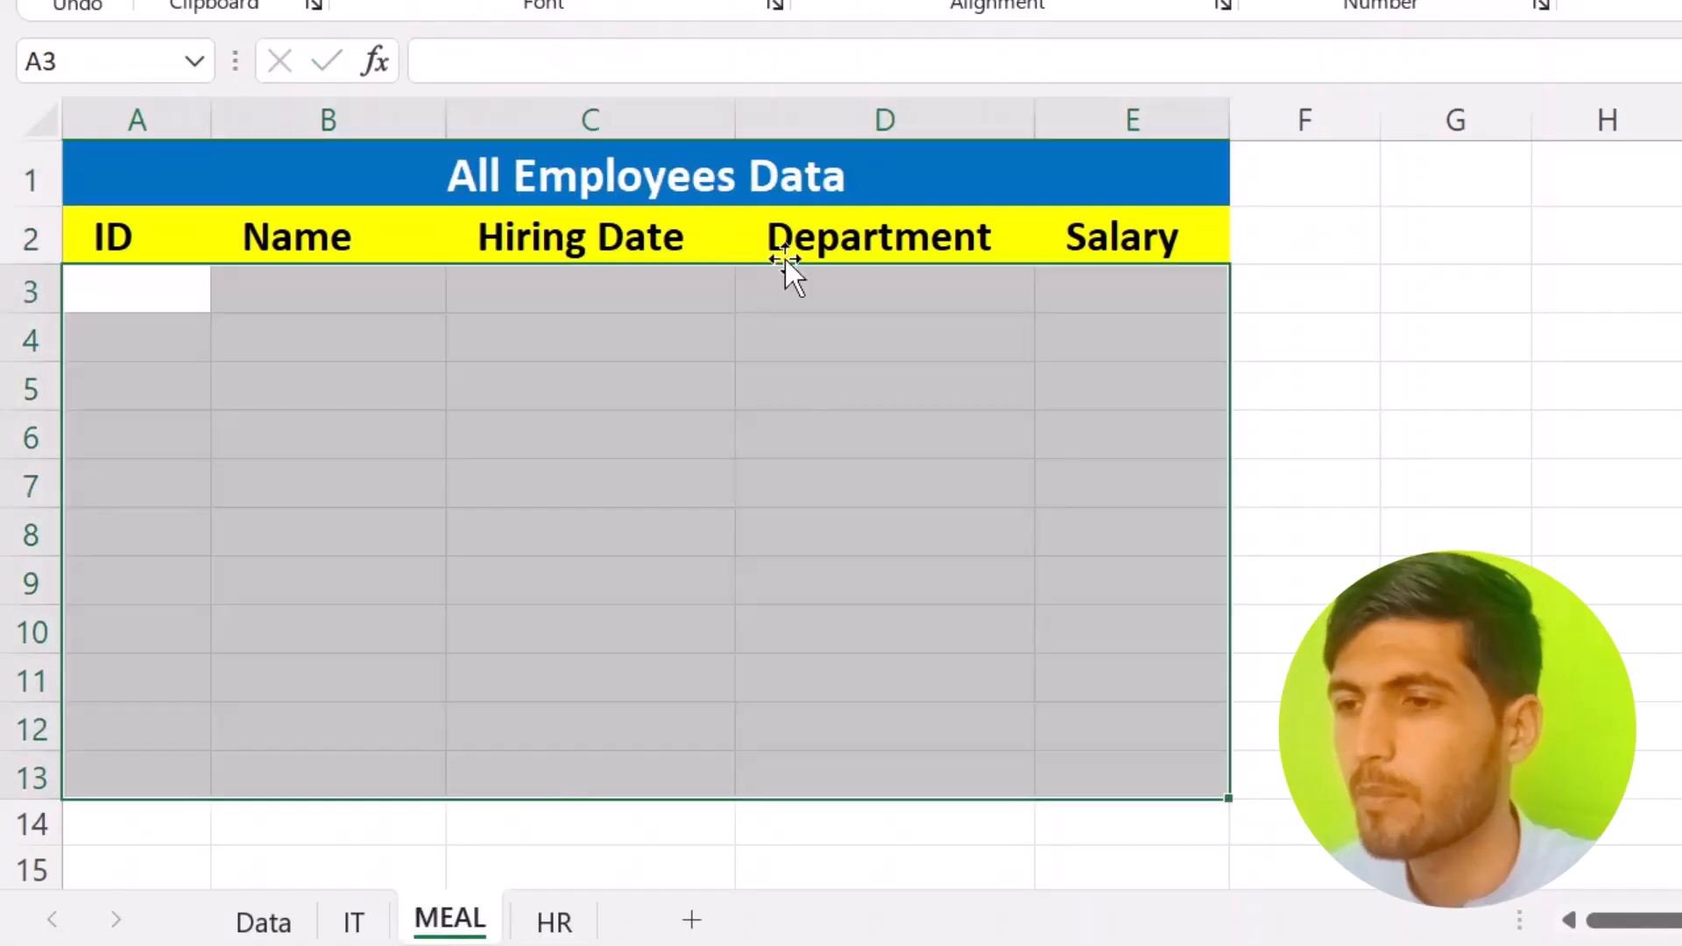
left_click(768, 187)
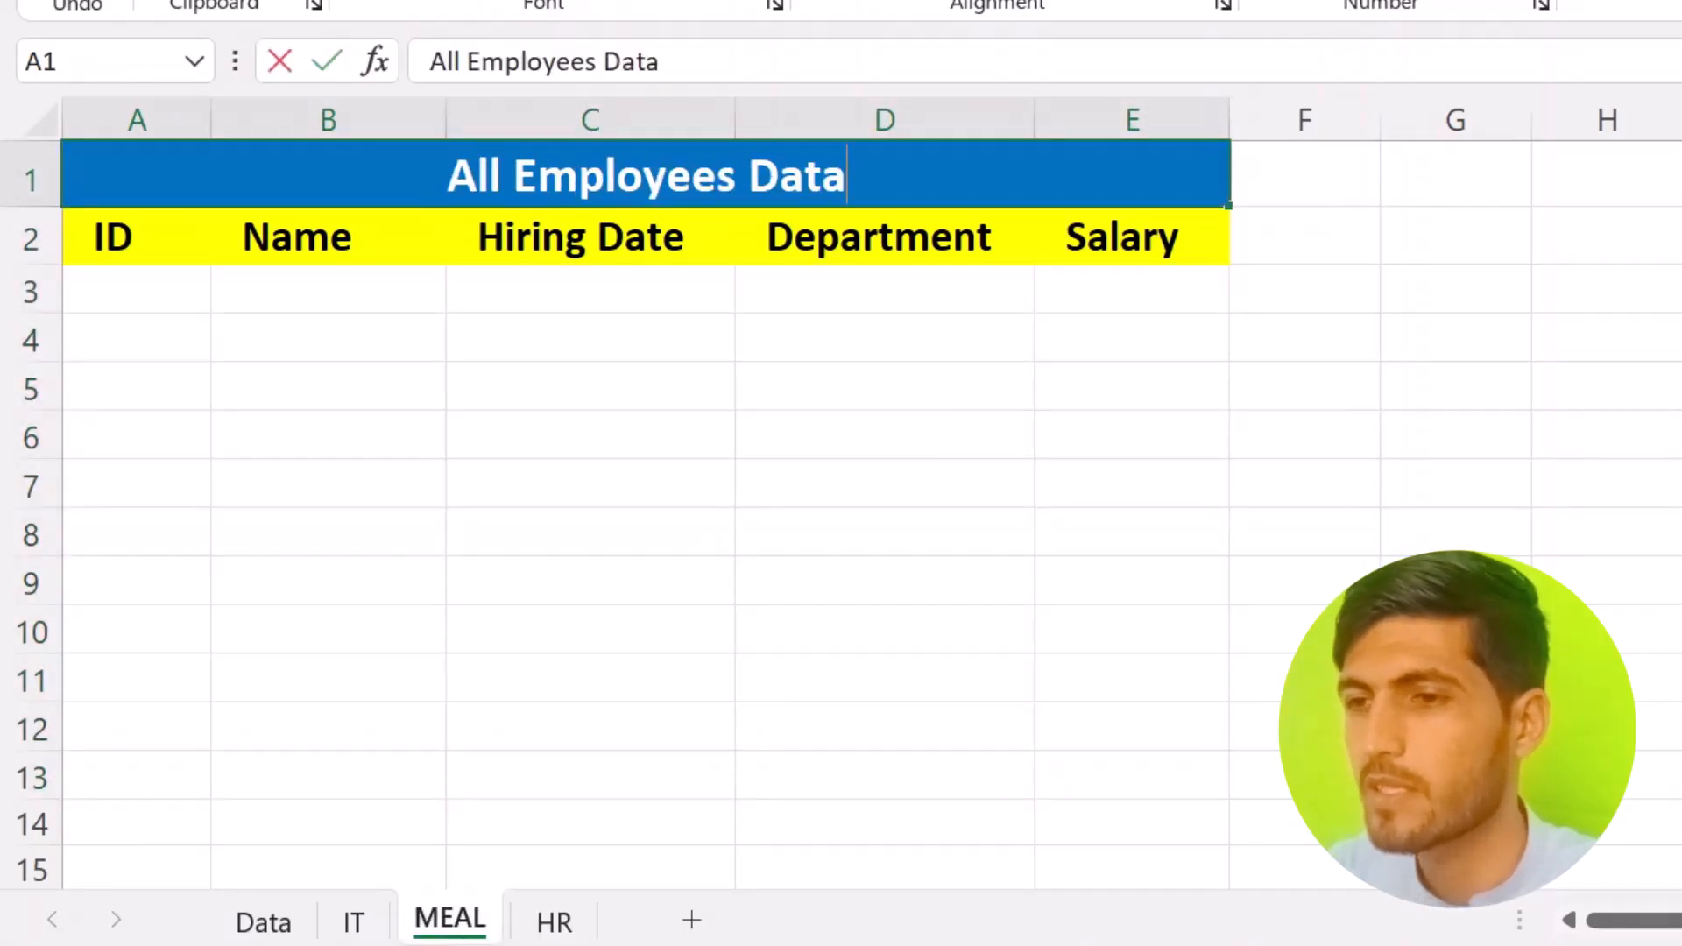
type("m")
key("BackSpace")
type("MEAL")
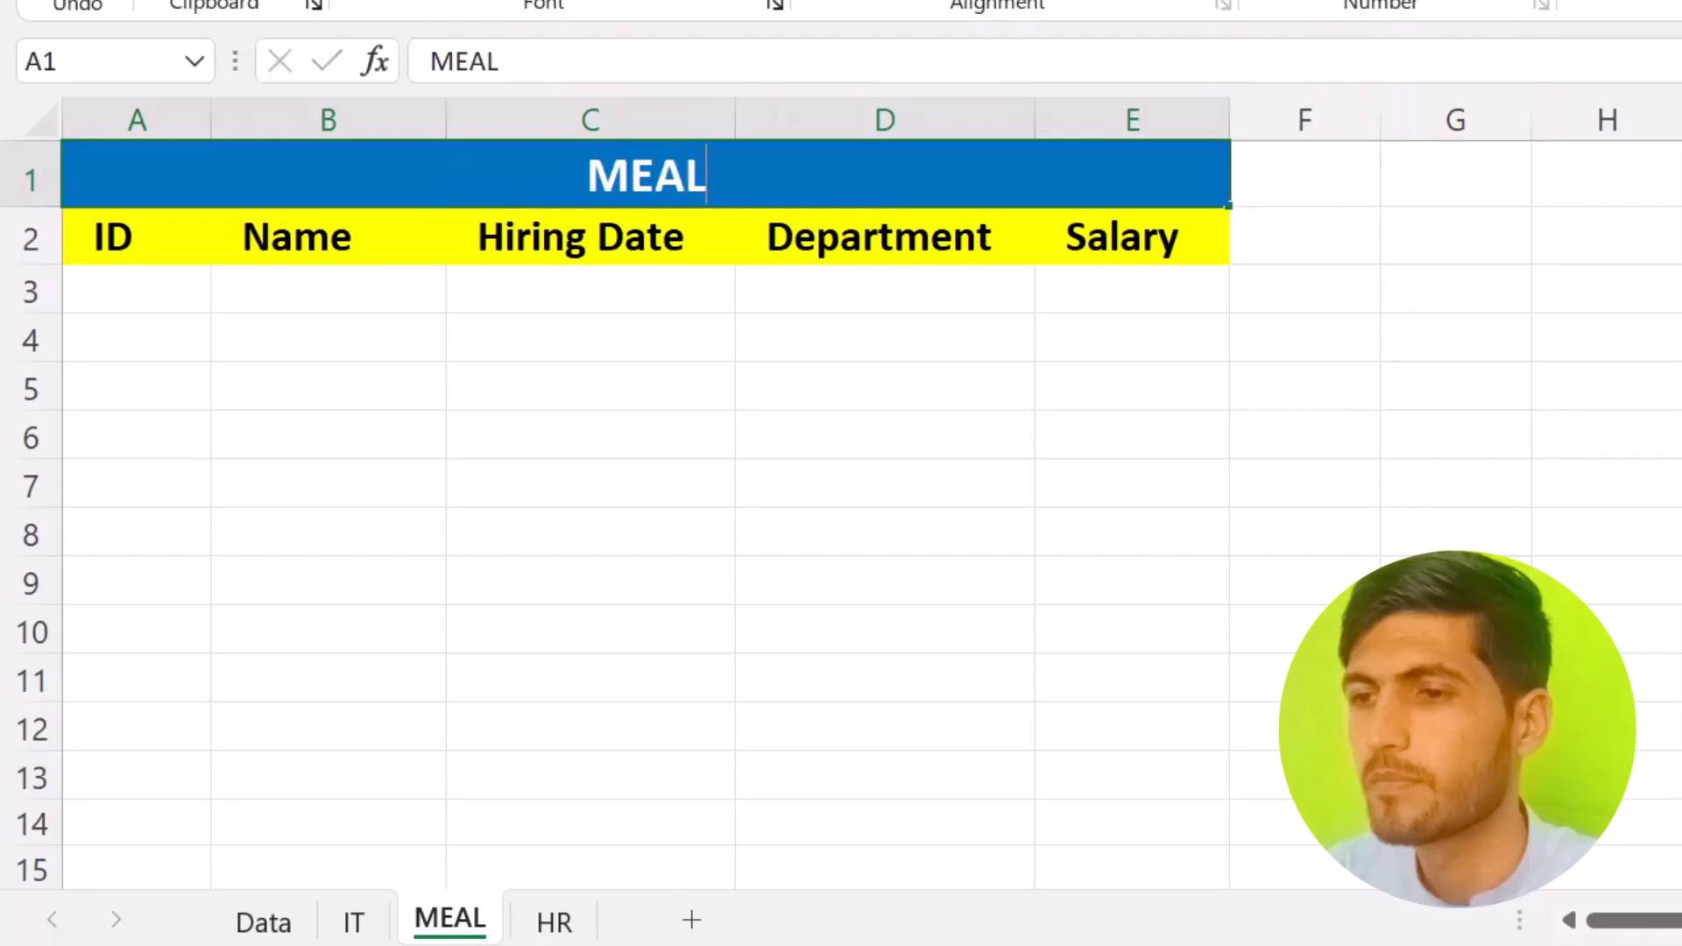
key("Return")
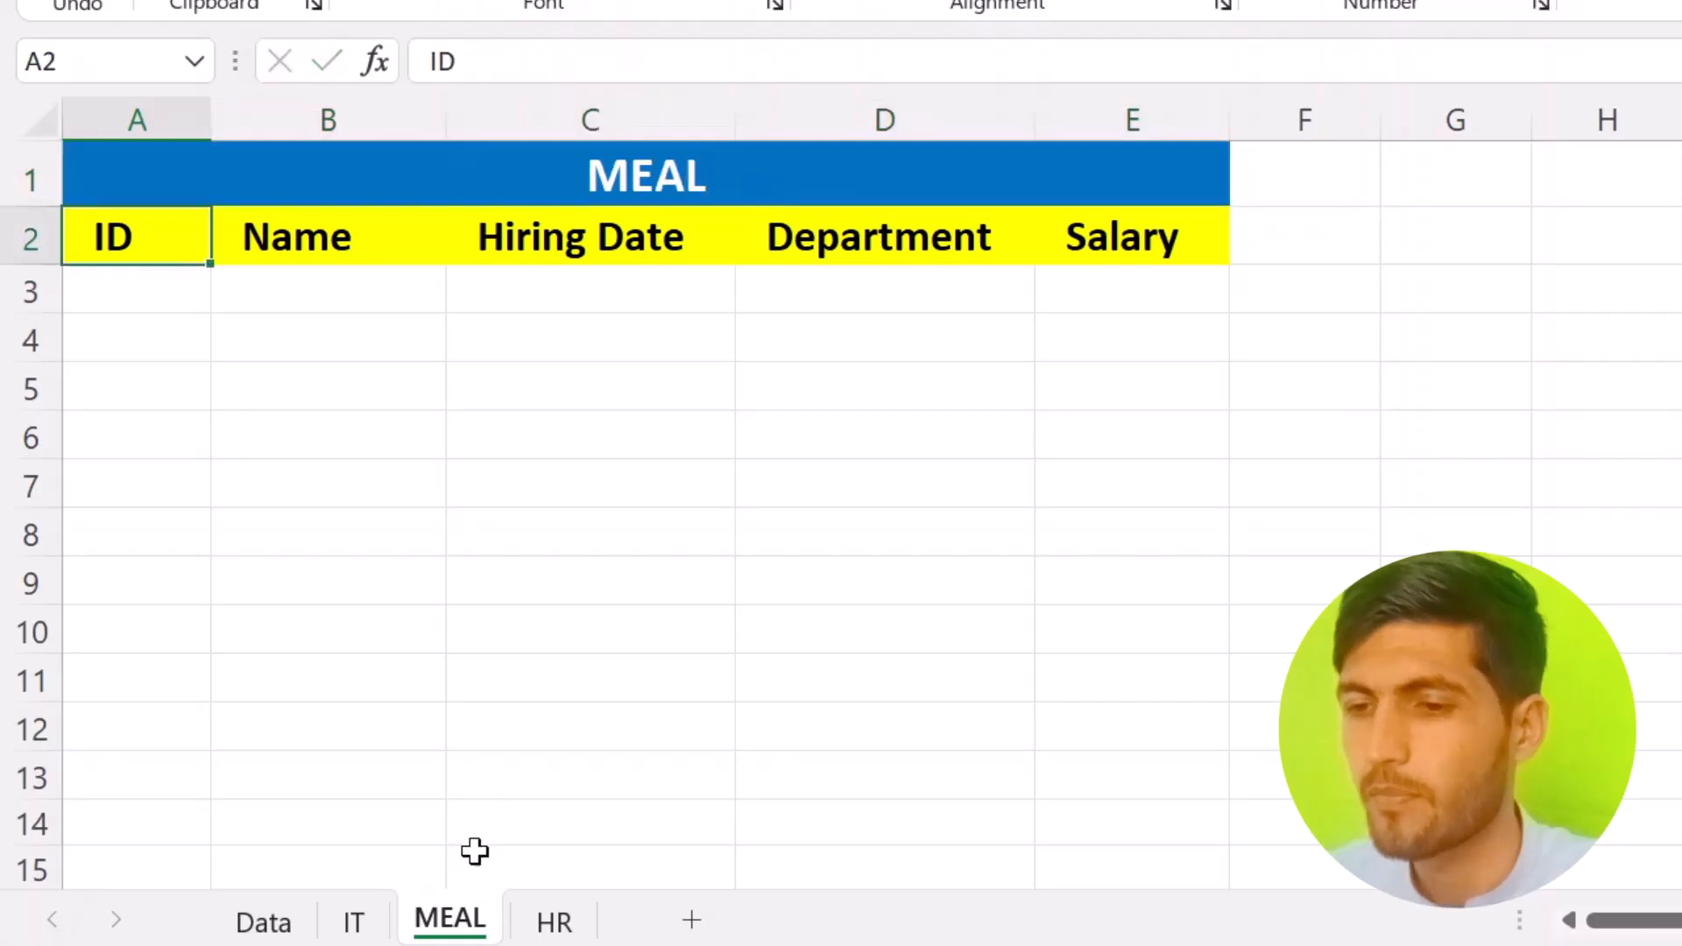
Replace the title in the merged top row of the IT worksheet with IT.
left_click(355, 921)
left_click(622, 186)
type("IT")
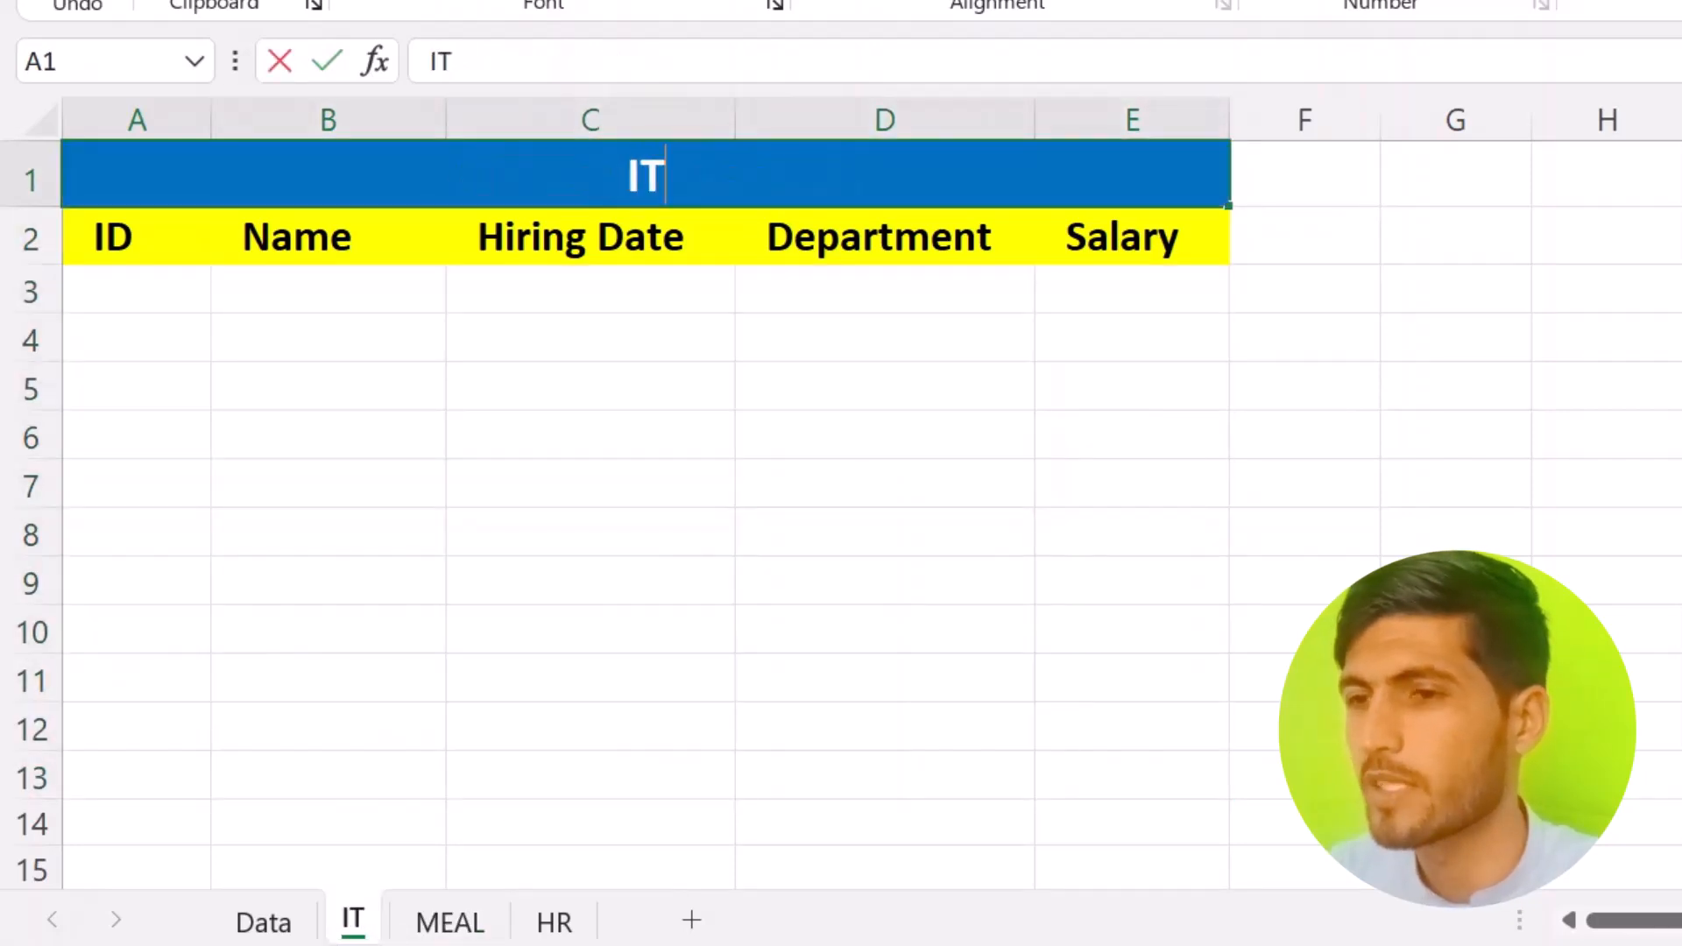
key("Return")
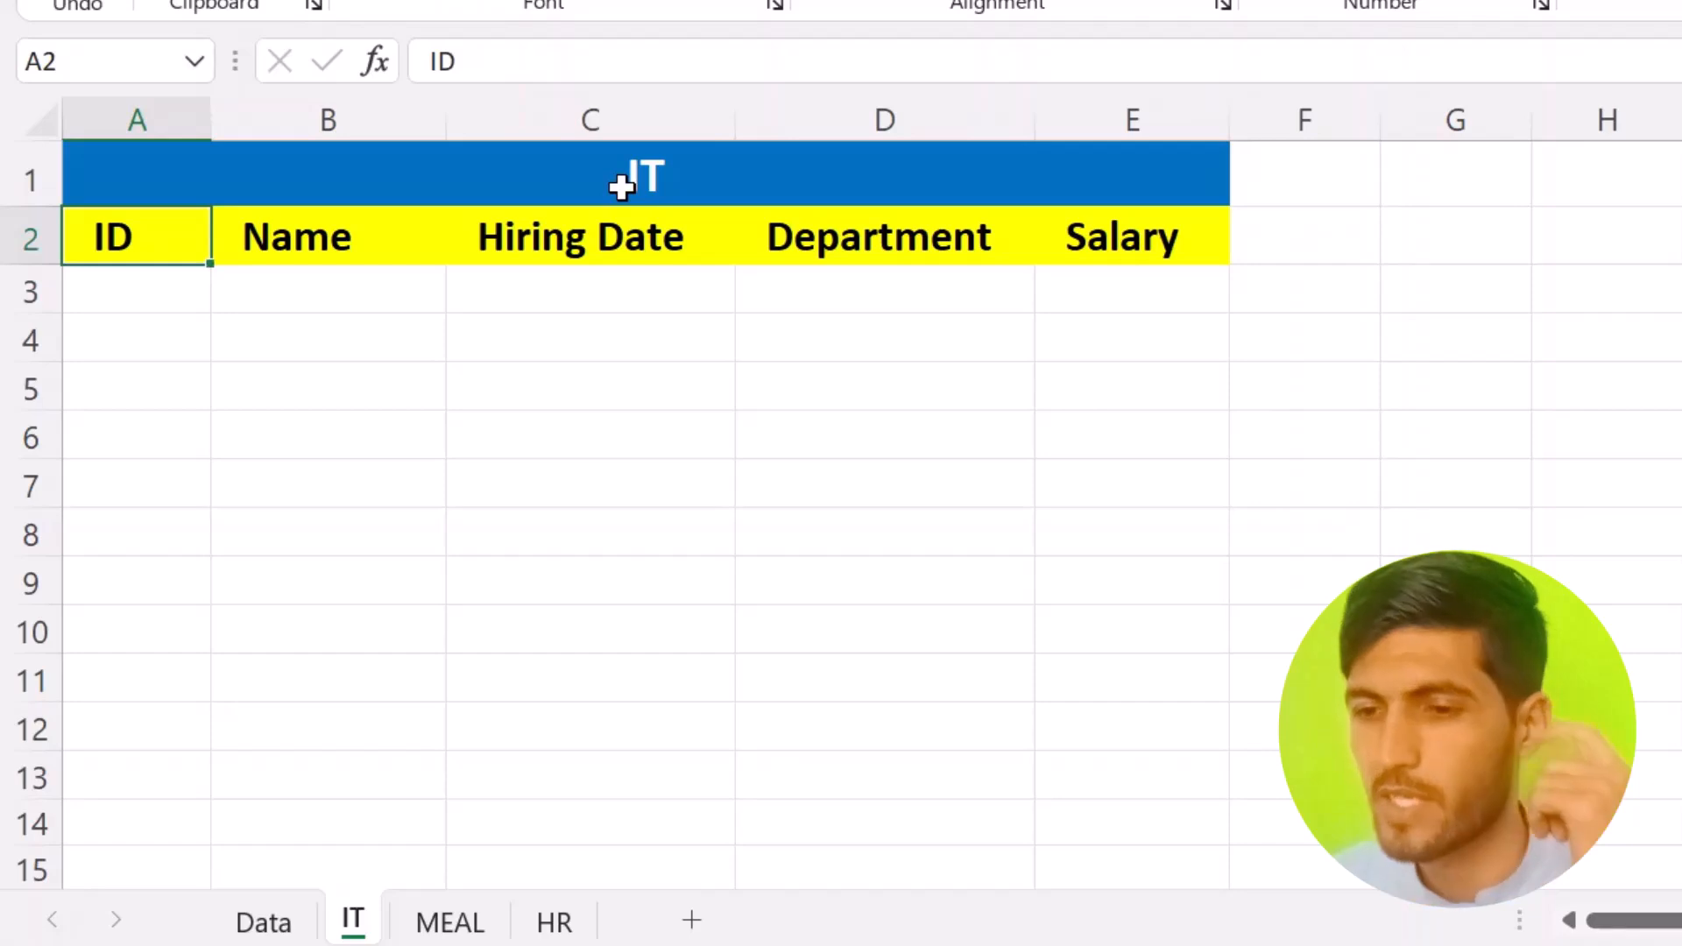
left_click(303, 922)
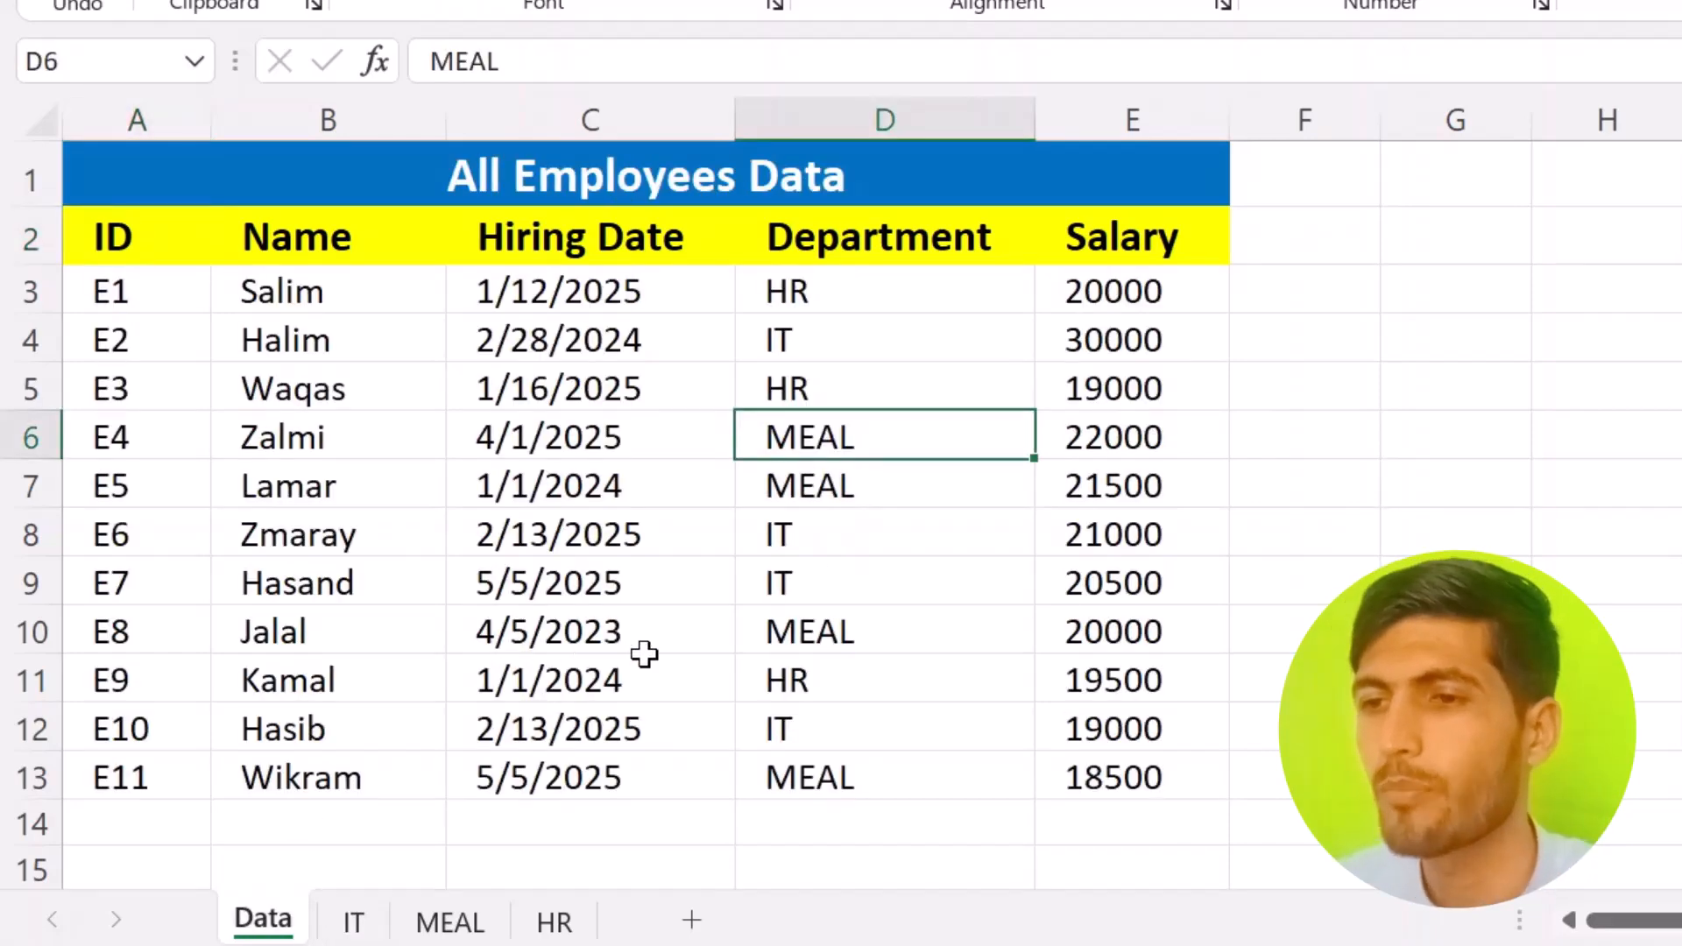
left_click(353, 922)
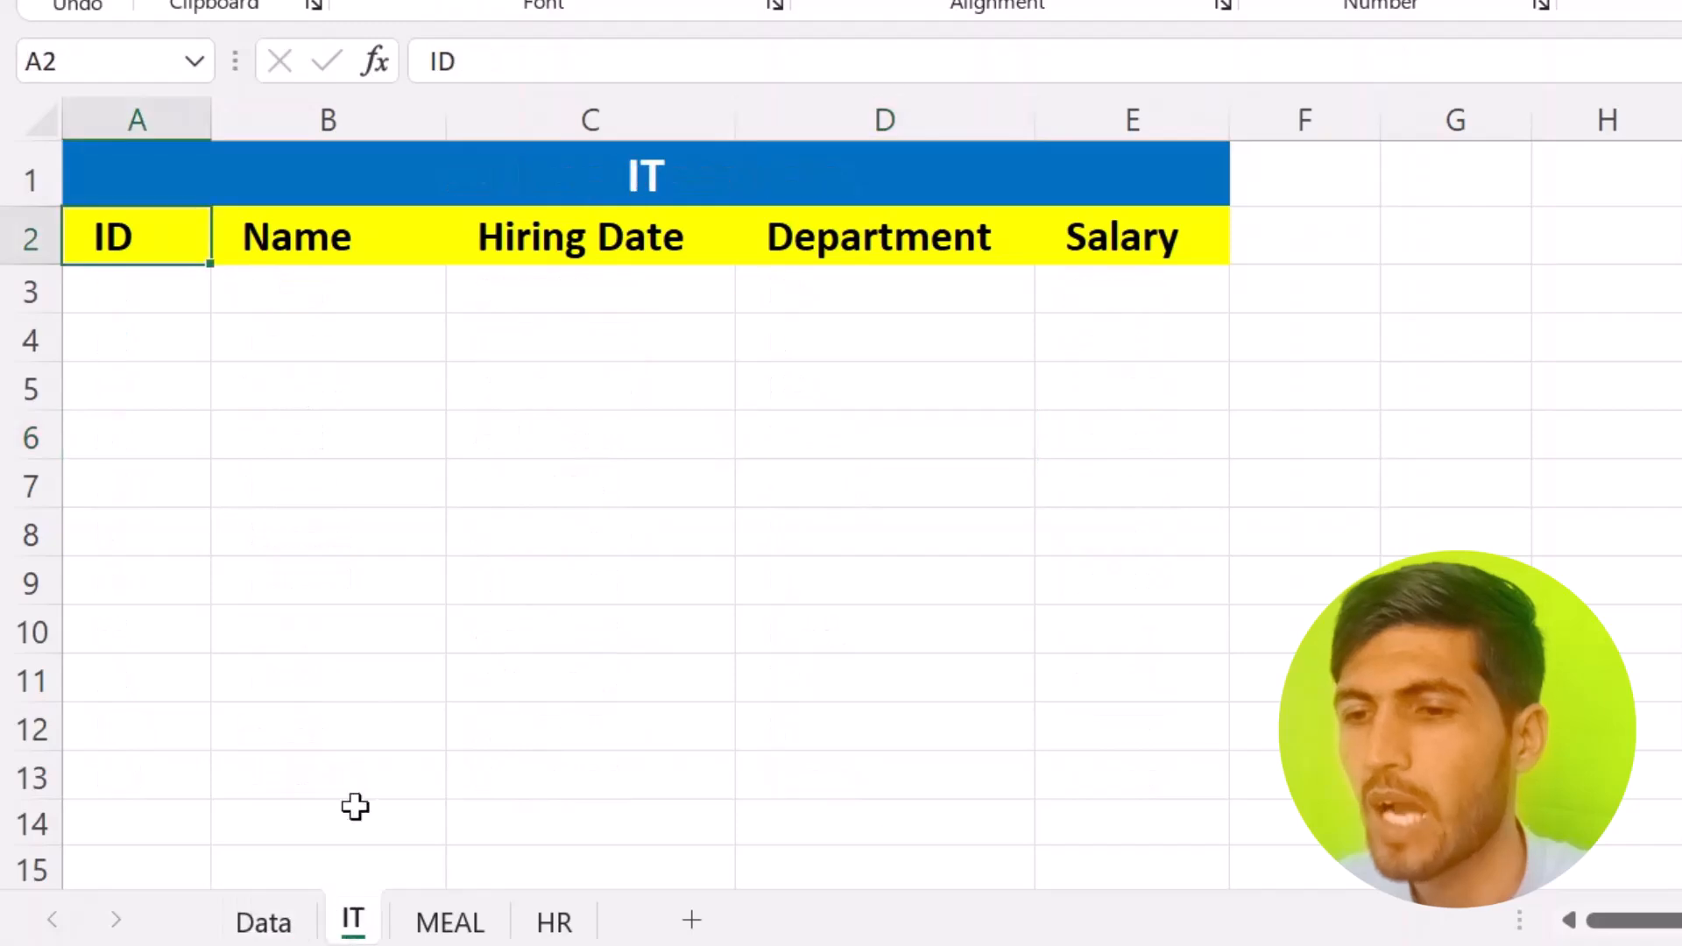
left_click(145, 297)
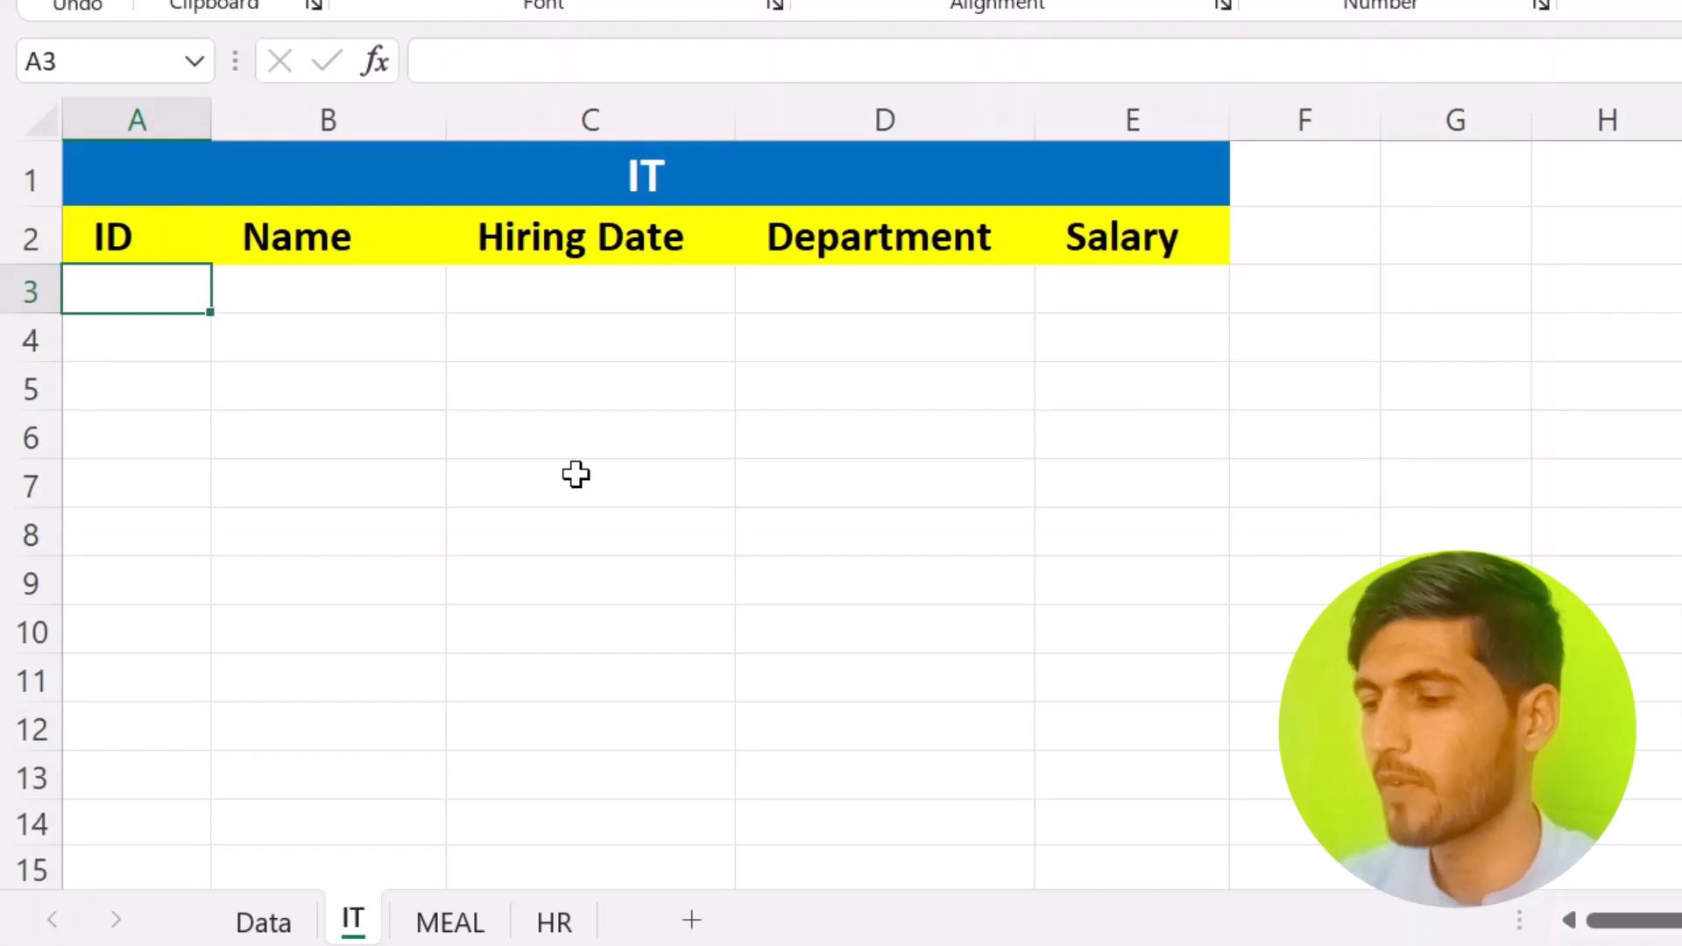
type("=Fil")
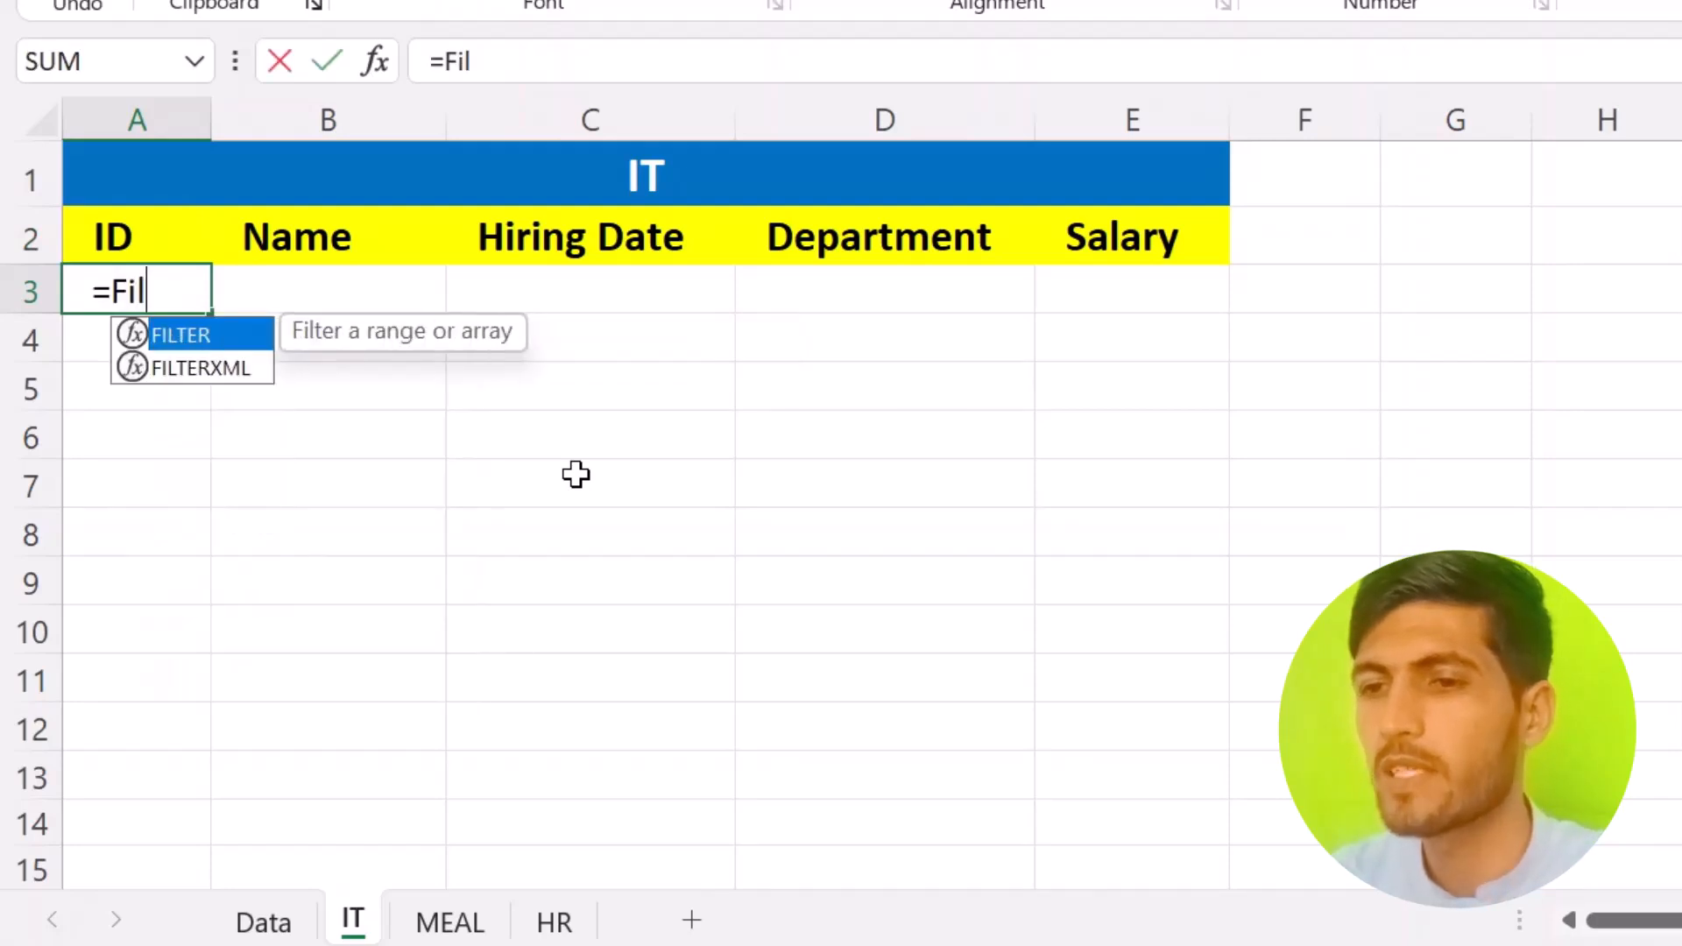
type("t")
key("Tab")
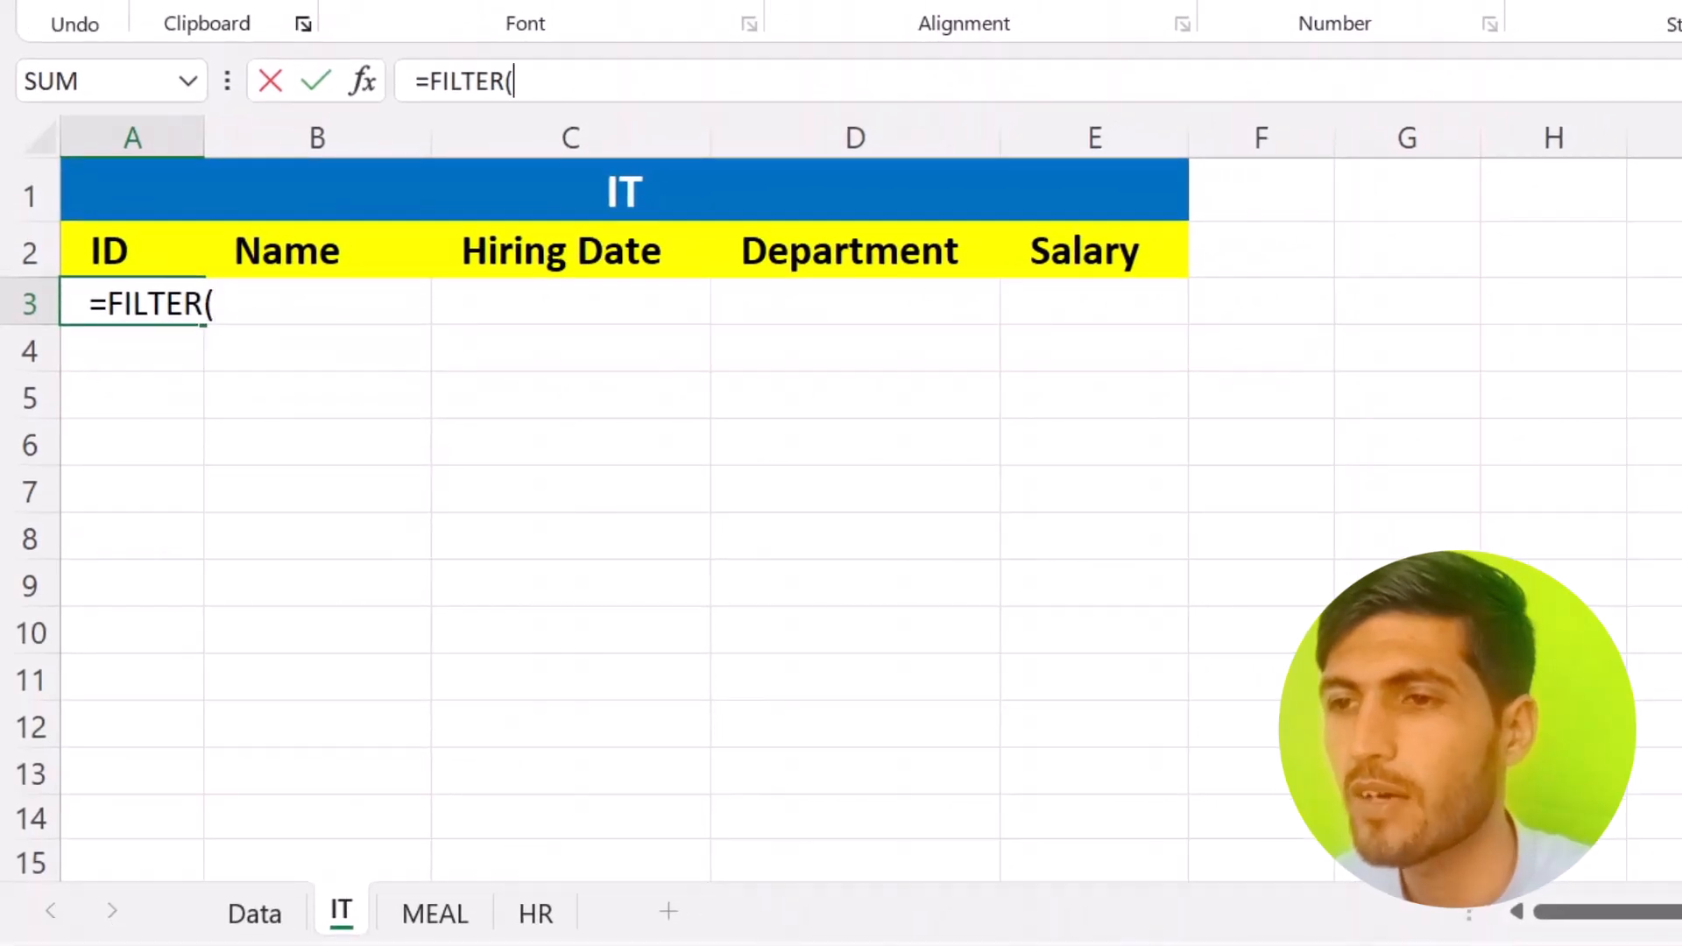
left_click(254, 914)
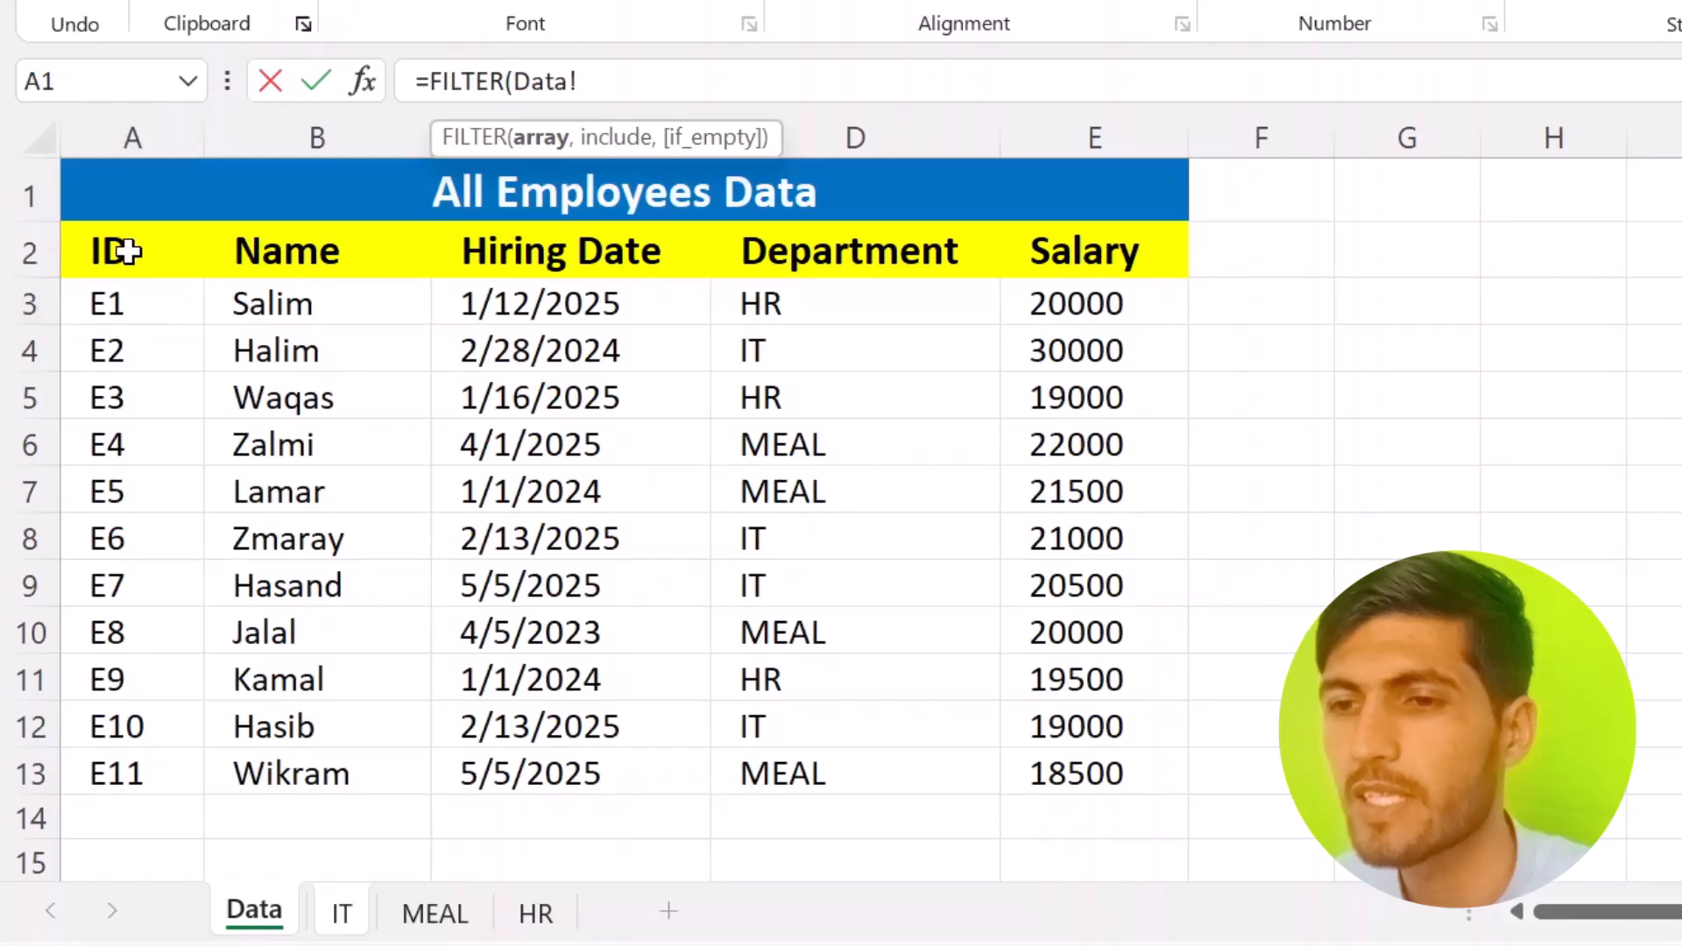
left_click_drag(482, 212, 1043, 223)
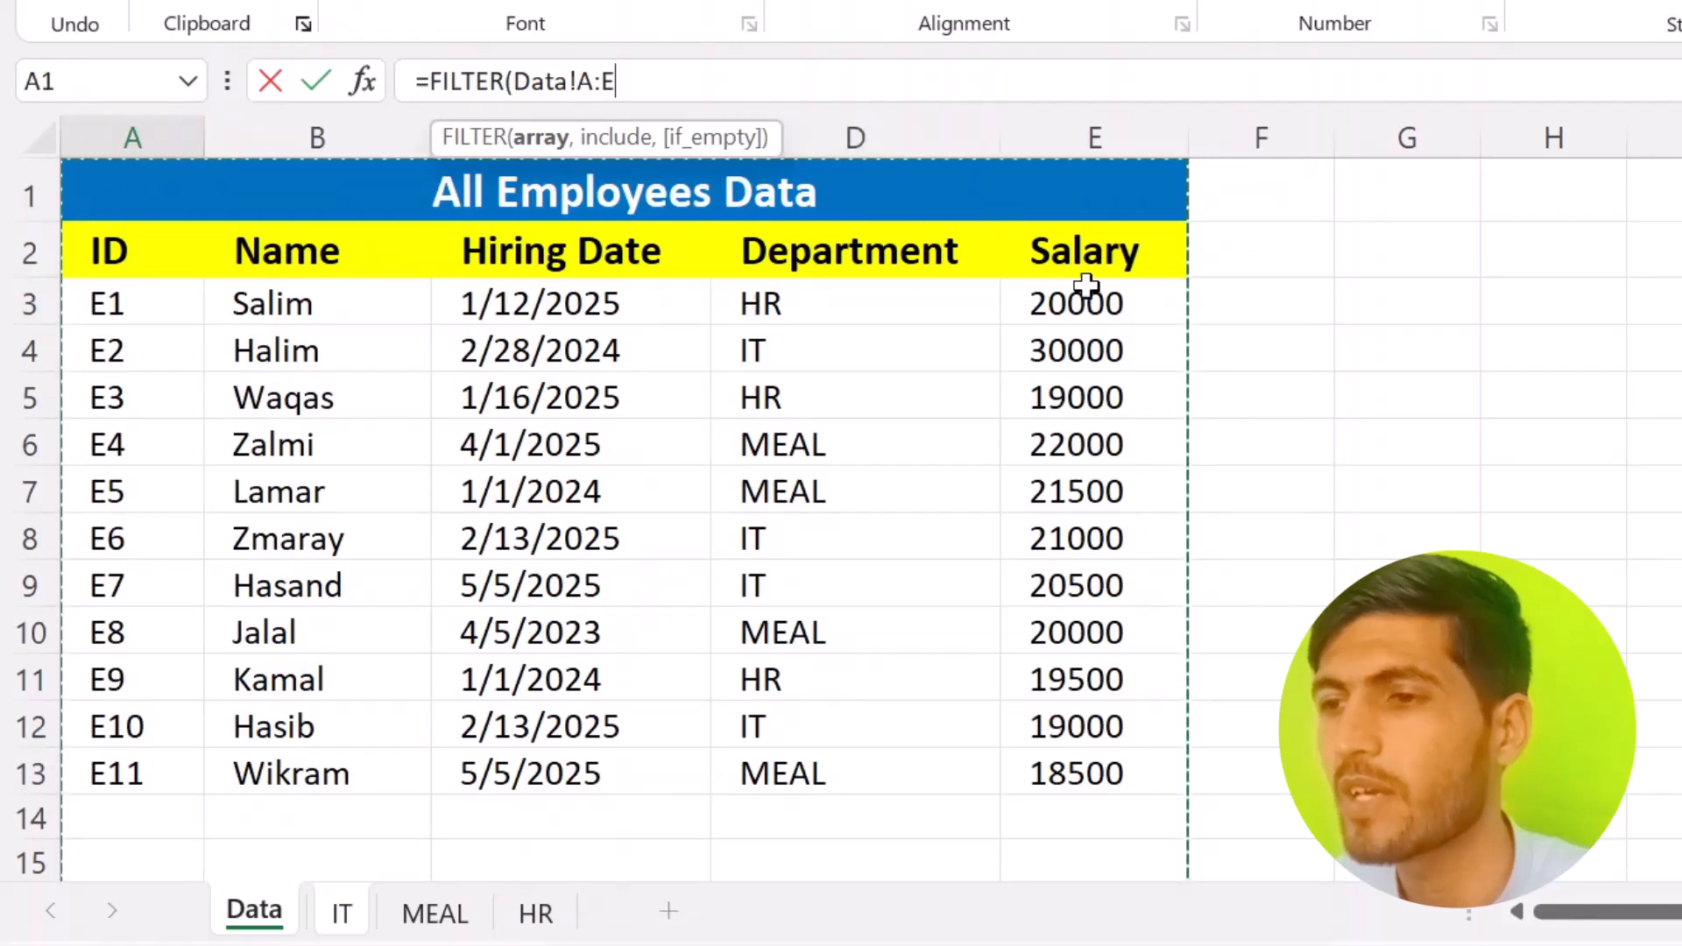
scroll(725, 552, "down", 5)
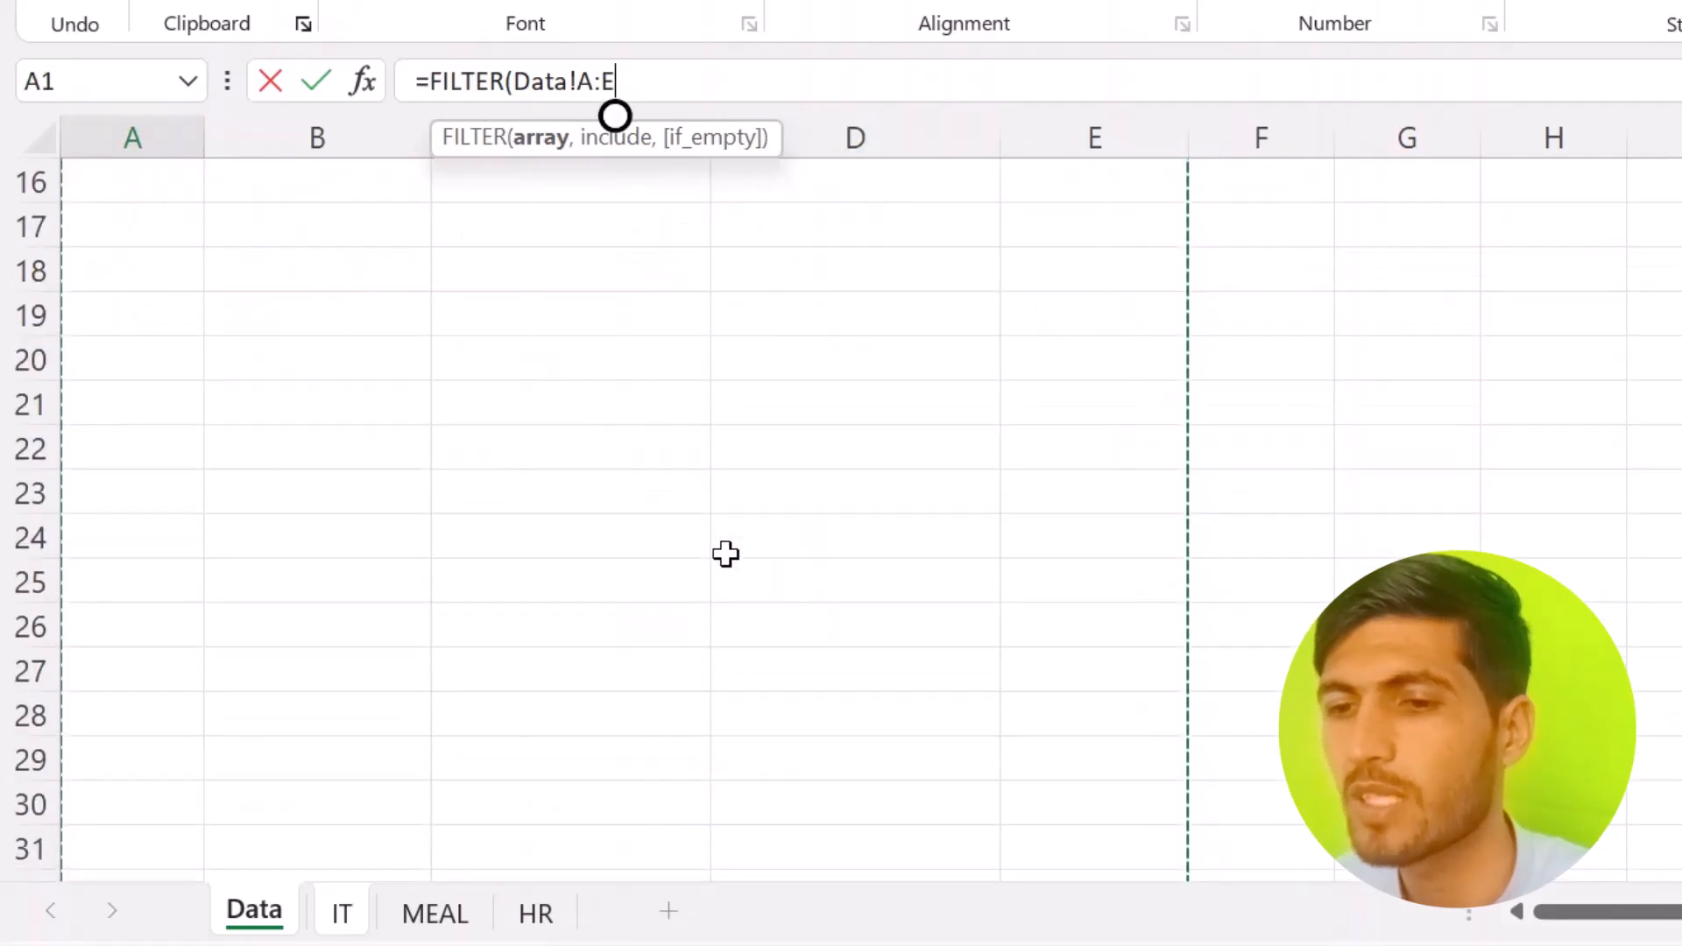
scroll(724, 552, "up", 4)
scroll(613, 455, "up", 1)
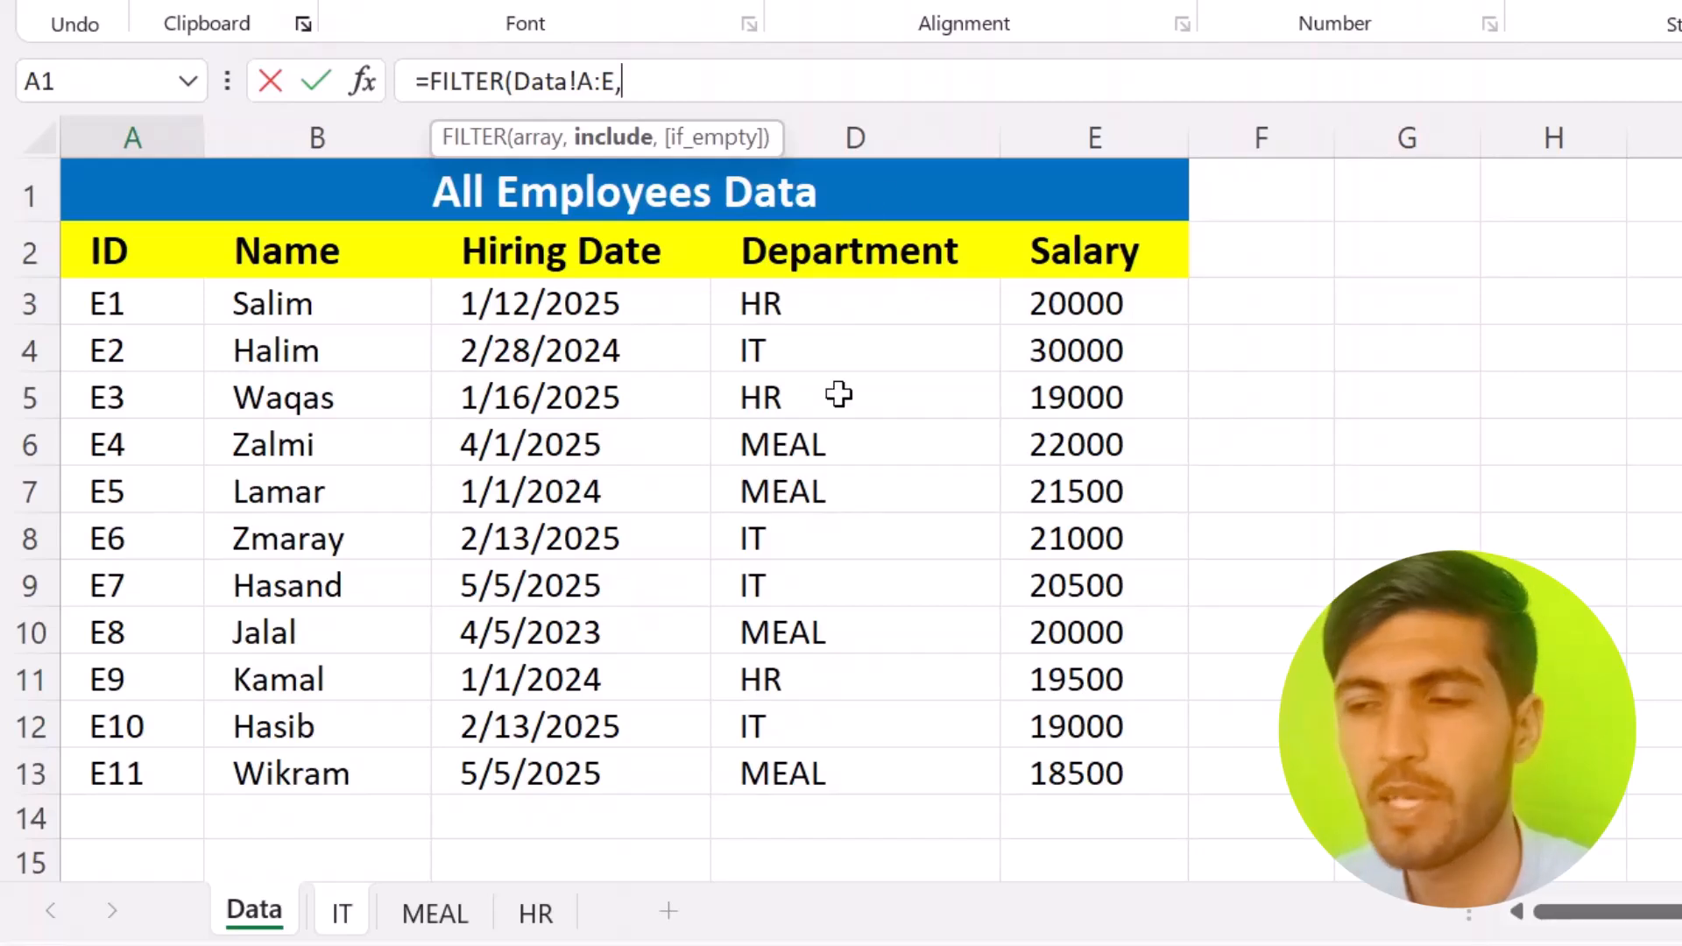
left_click(861, 136)
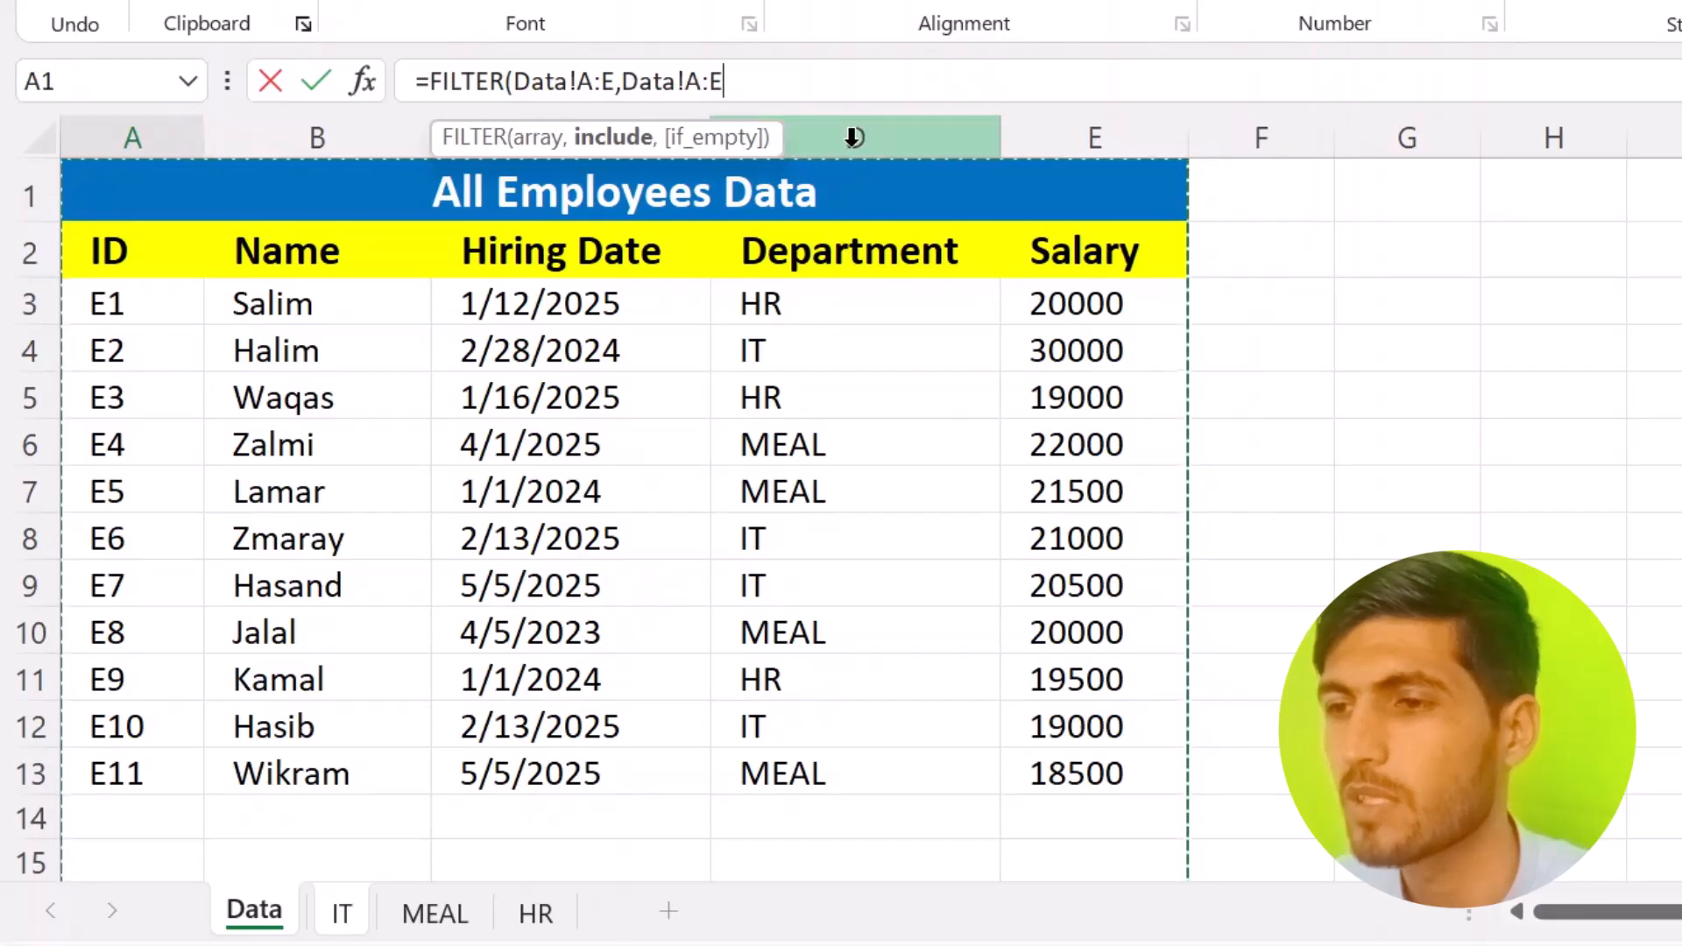
left_click(806, 194)
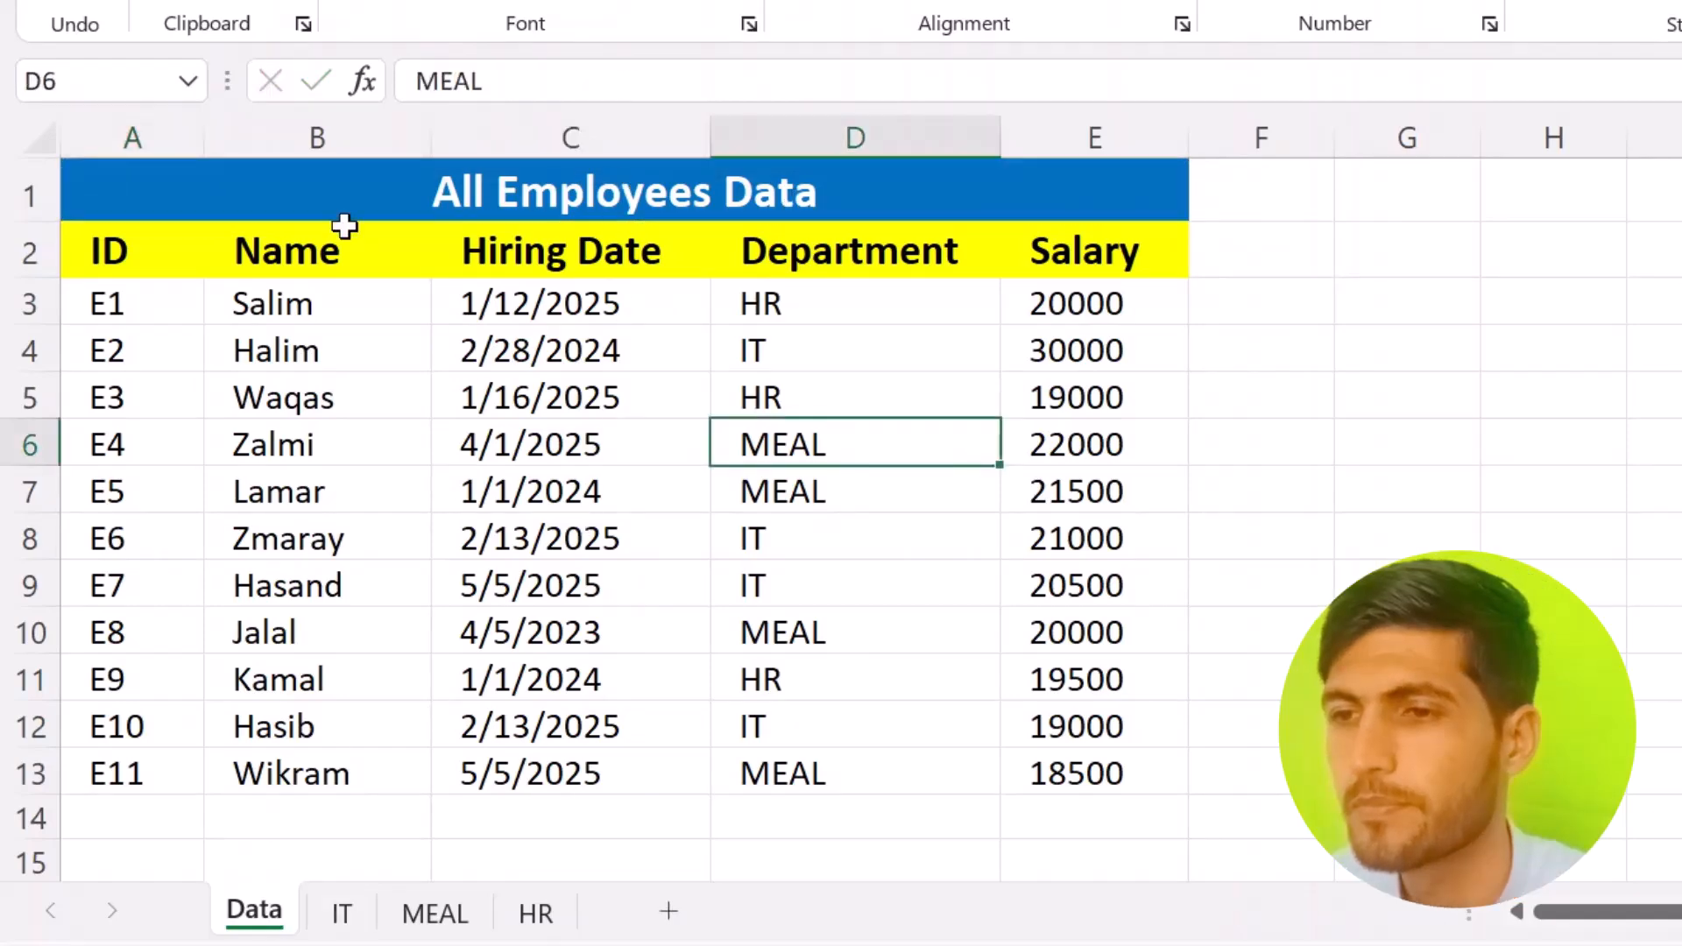
Delete the merged "All Employees Data" title row from the Data worksheet.
left_click(31, 192)
right_click(31, 192)
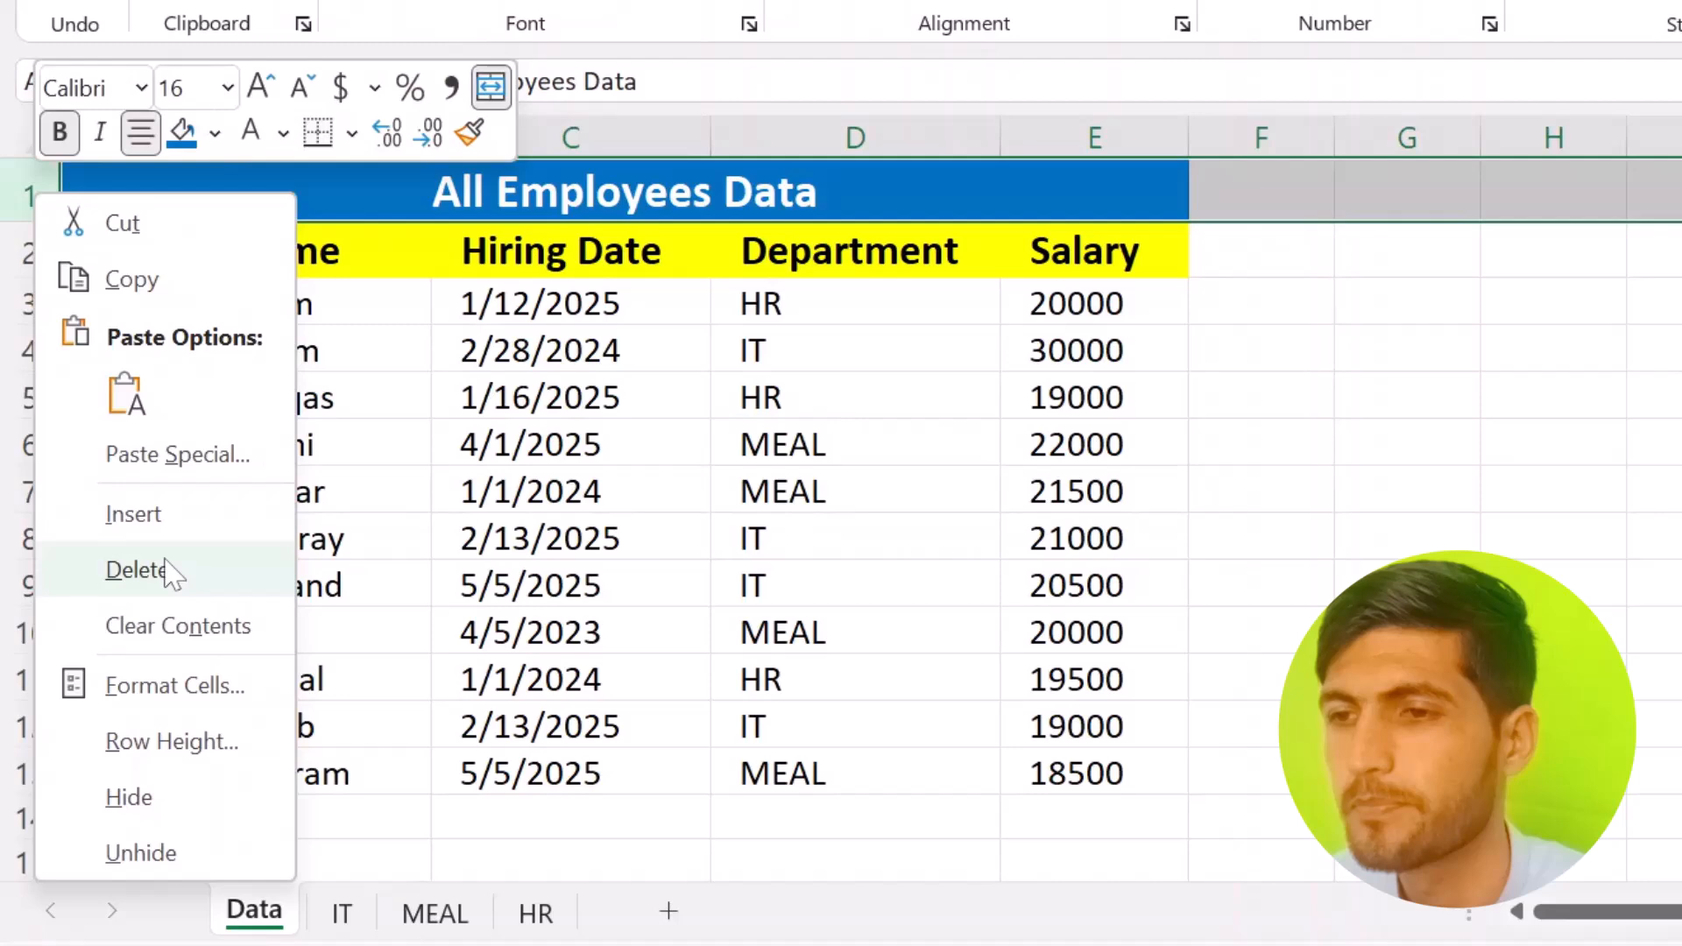
left_click(136, 570)
left_click(884, 554)
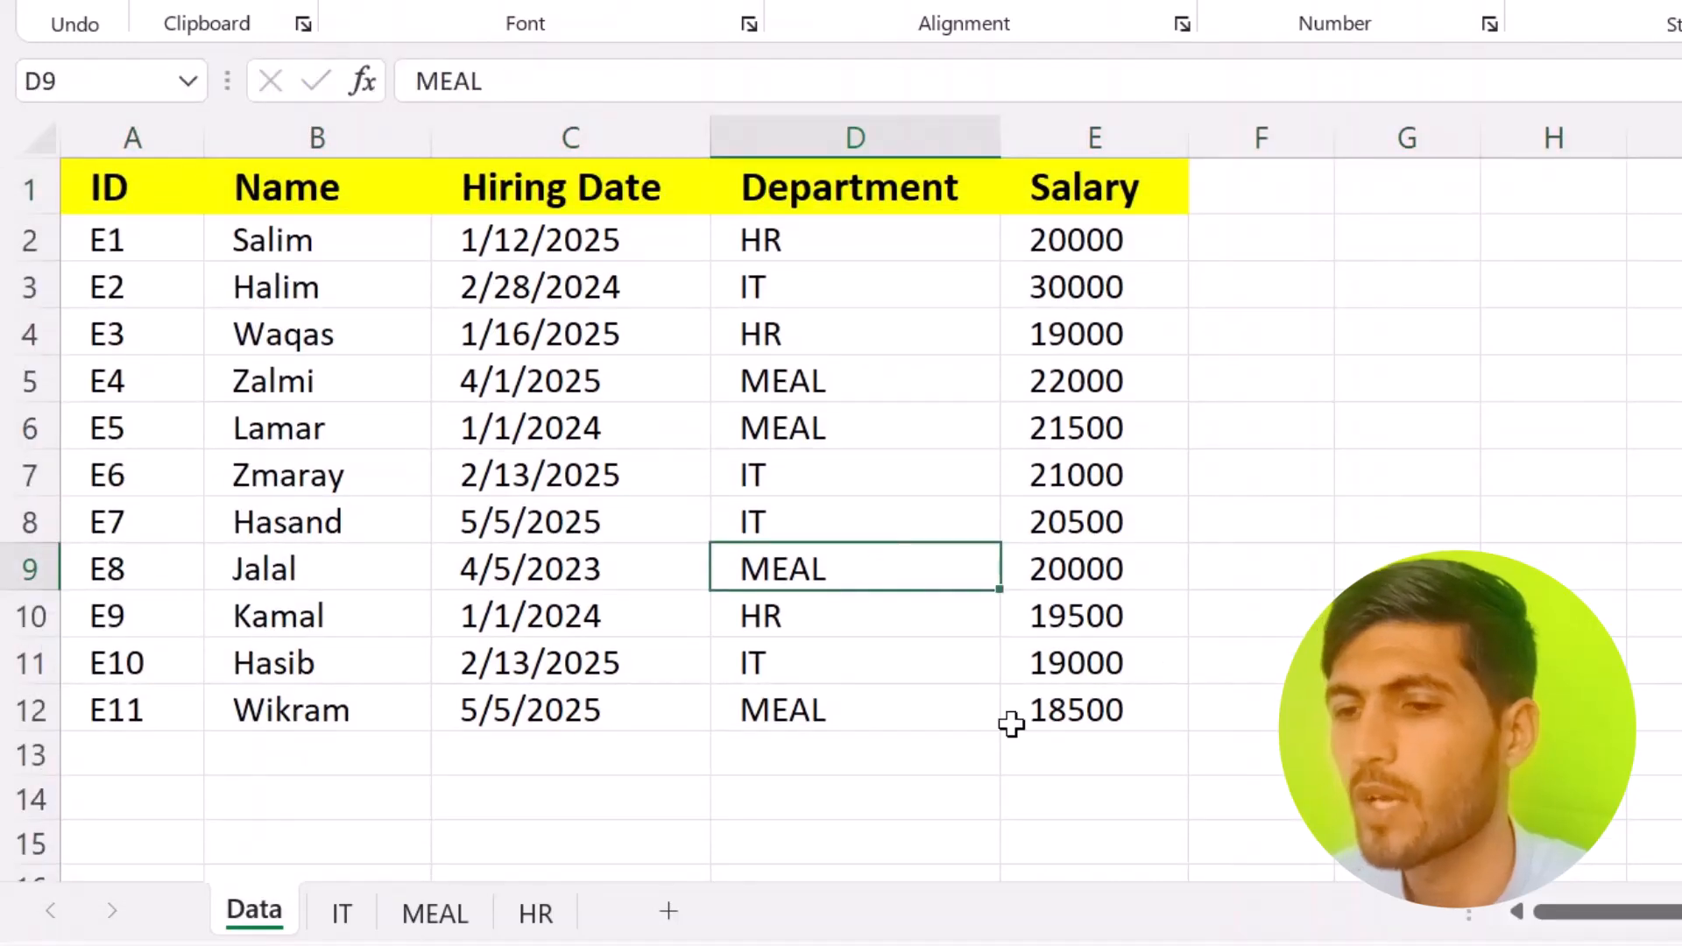
Start a FILTER formula in cell A3 of the IT worksheet with columns A:E of the Data worksheet as the array.
left_click(341, 913)
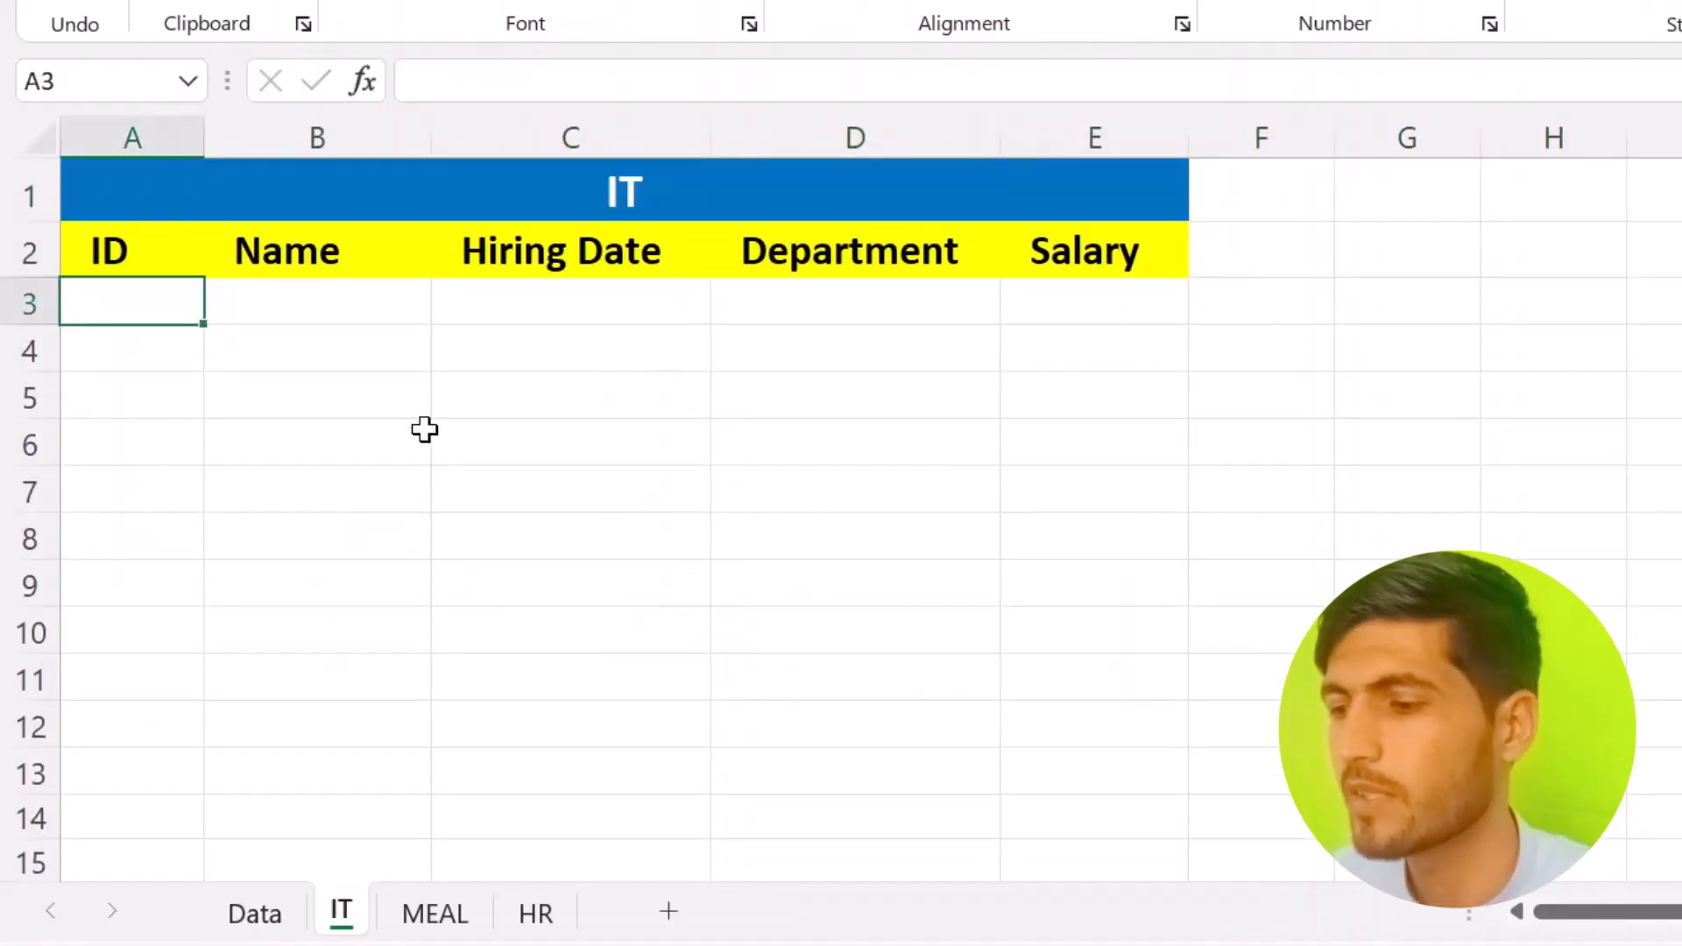
type("=Fi")
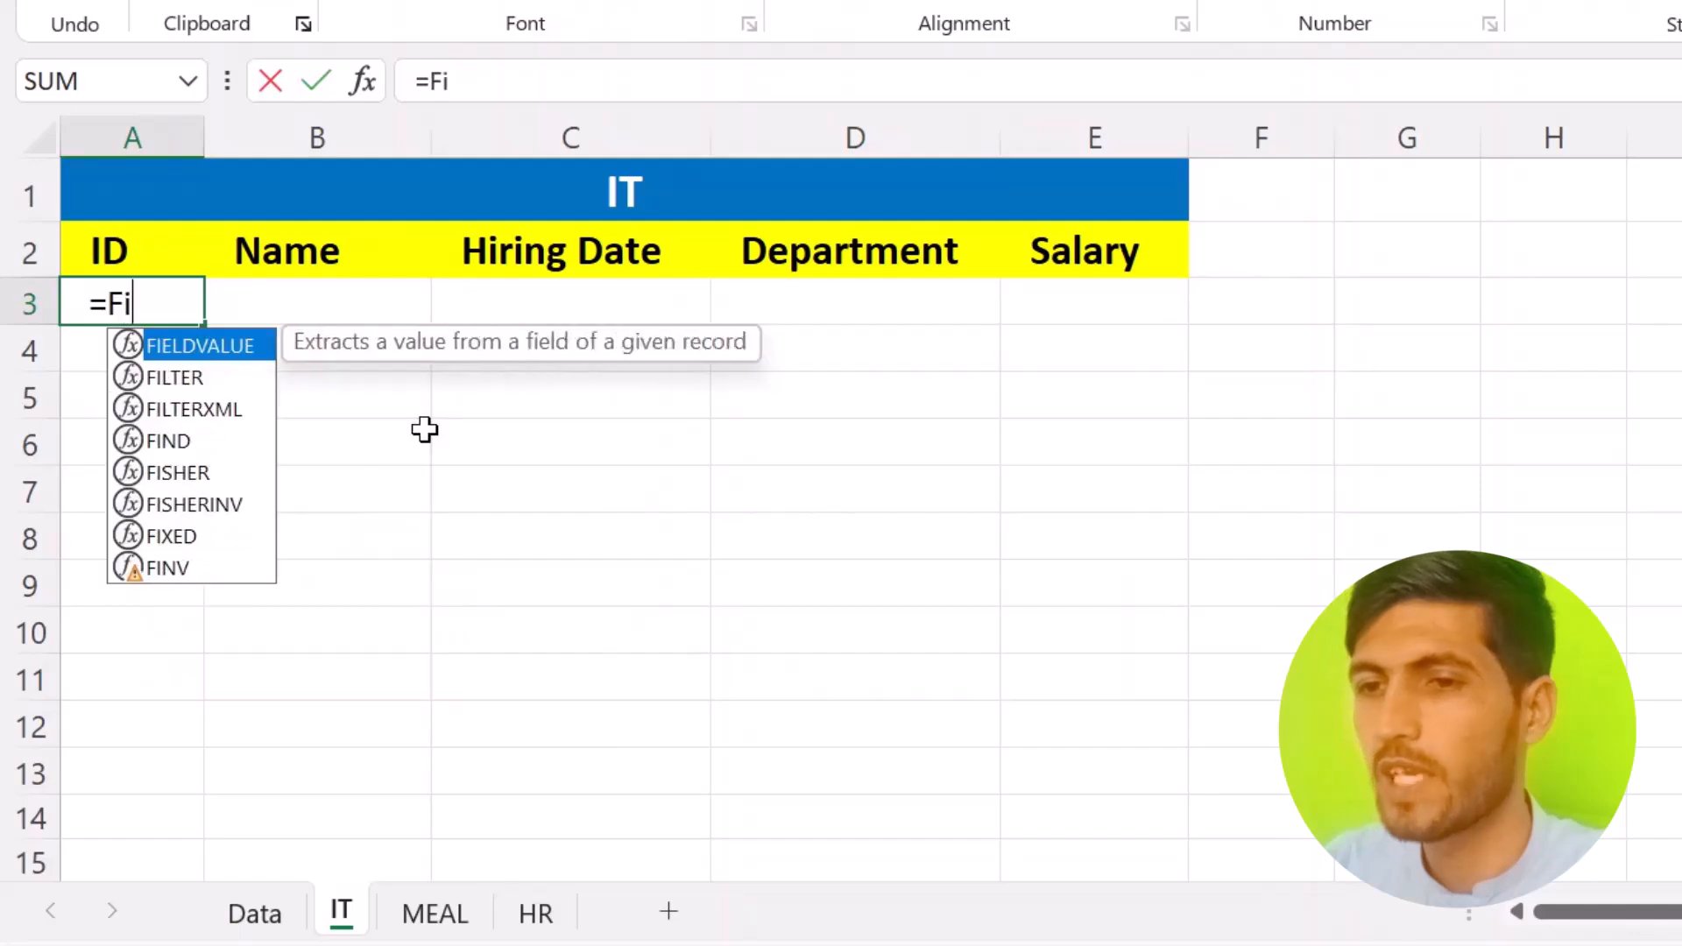
type("lter")
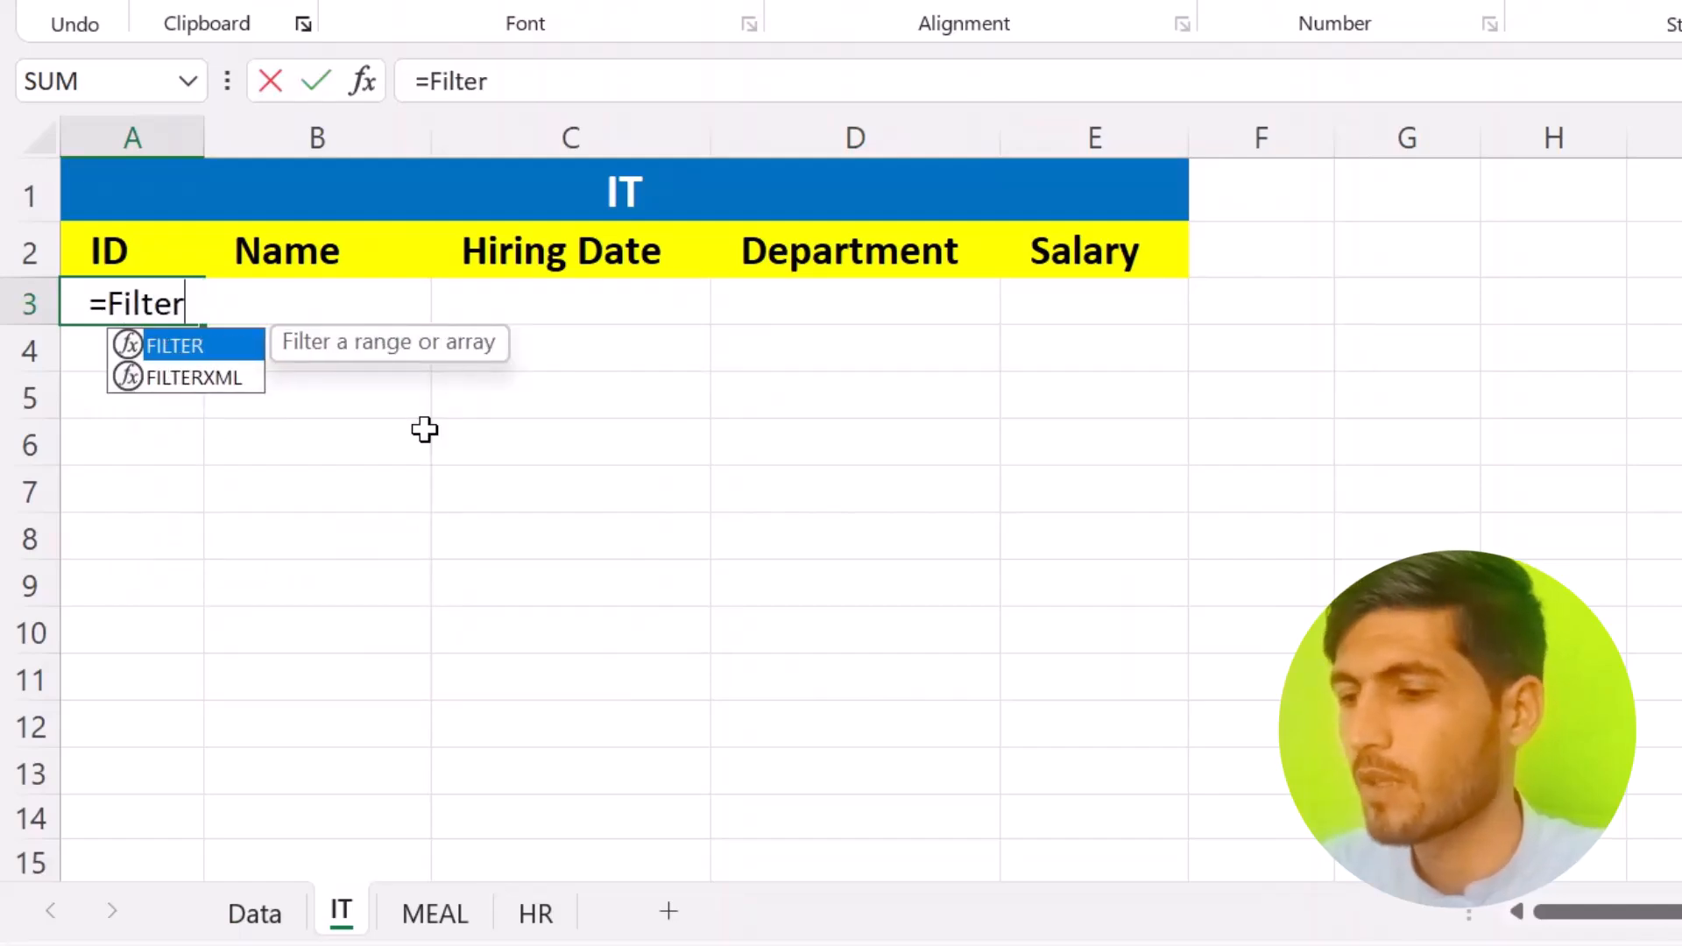
type("(")
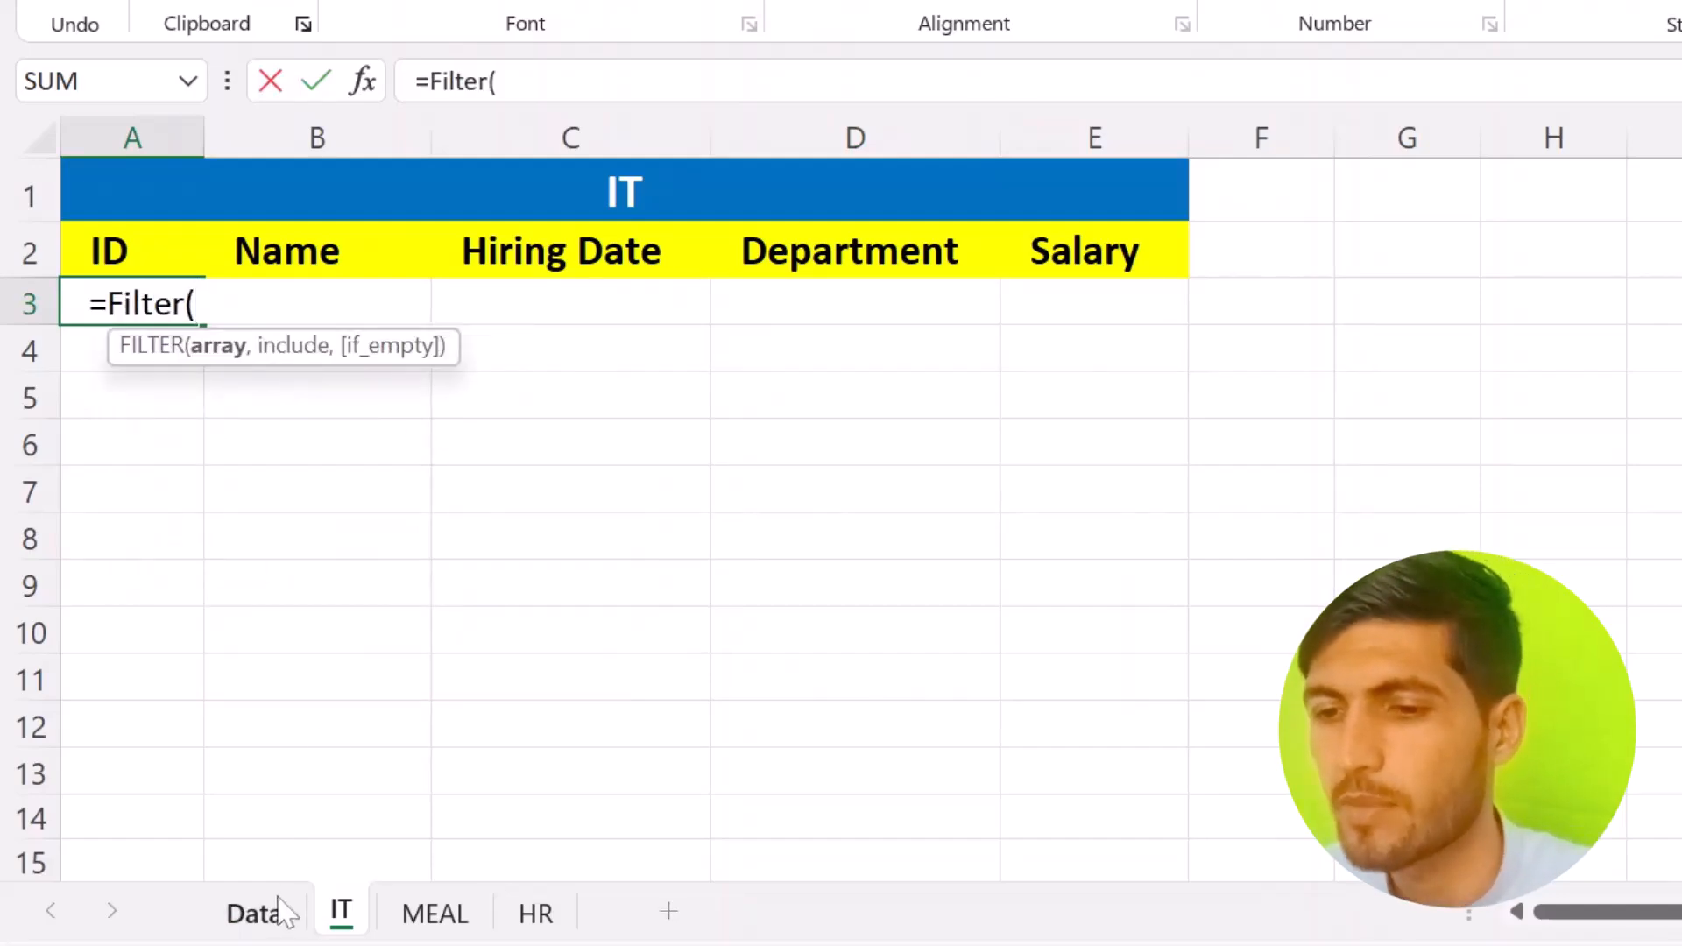
left_click(254, 912)
left_click_drag(132, 137, 822, 277)
left_click(828, 280)
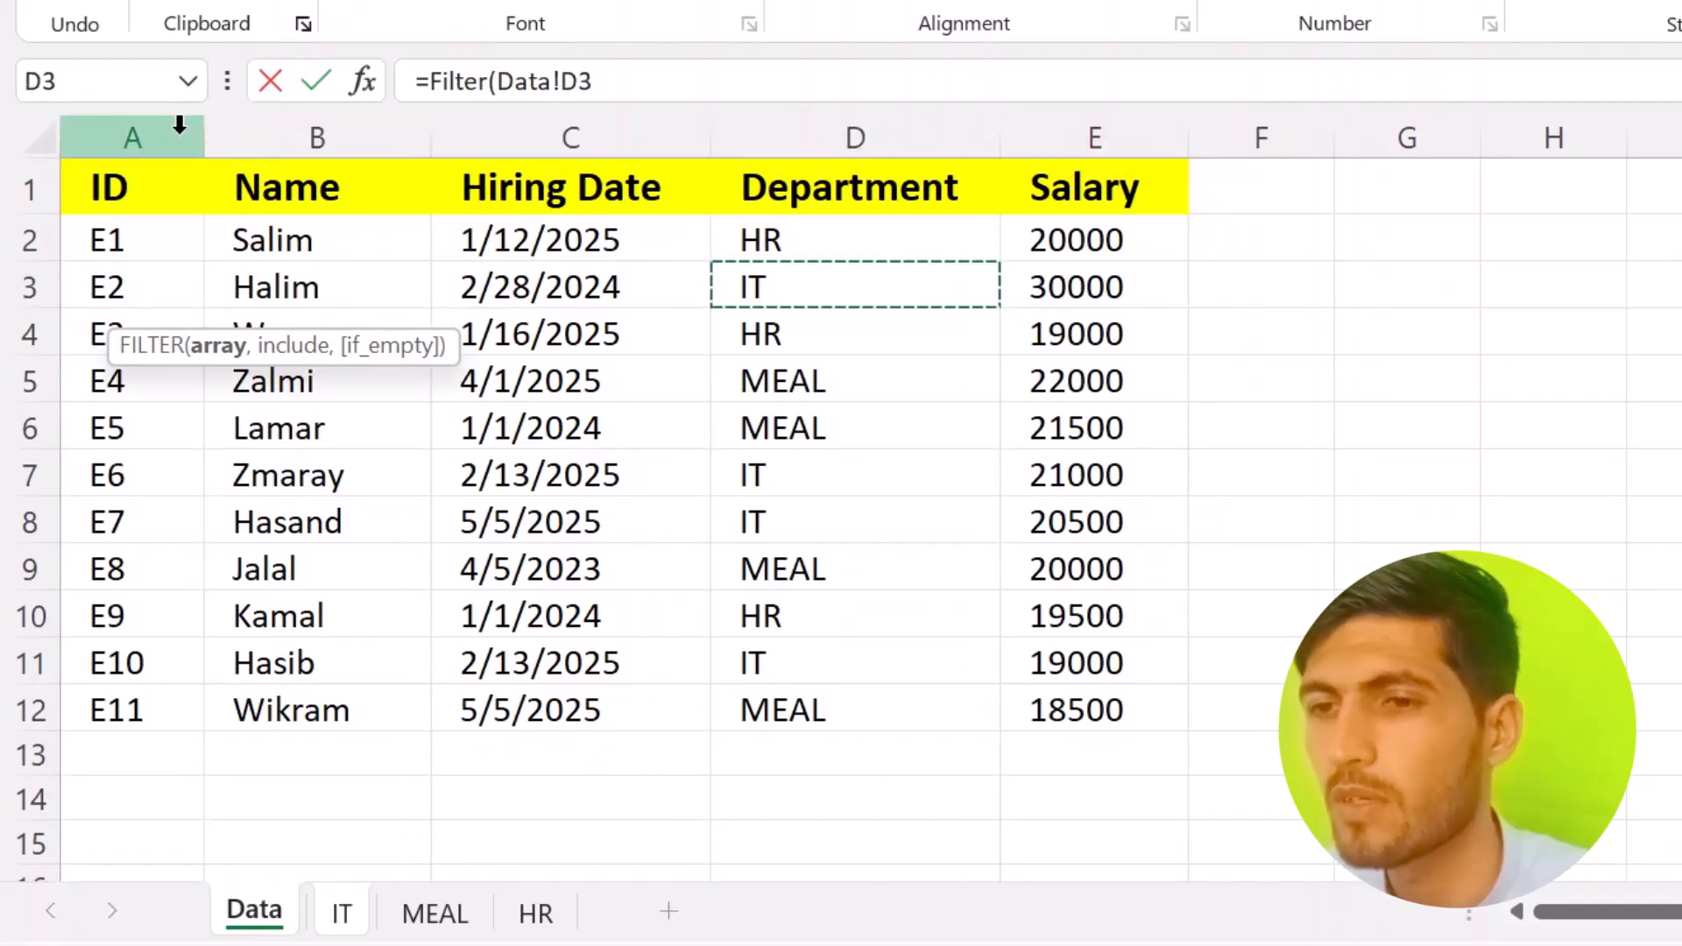
left_click_drag(173, 132, 1010, 169)
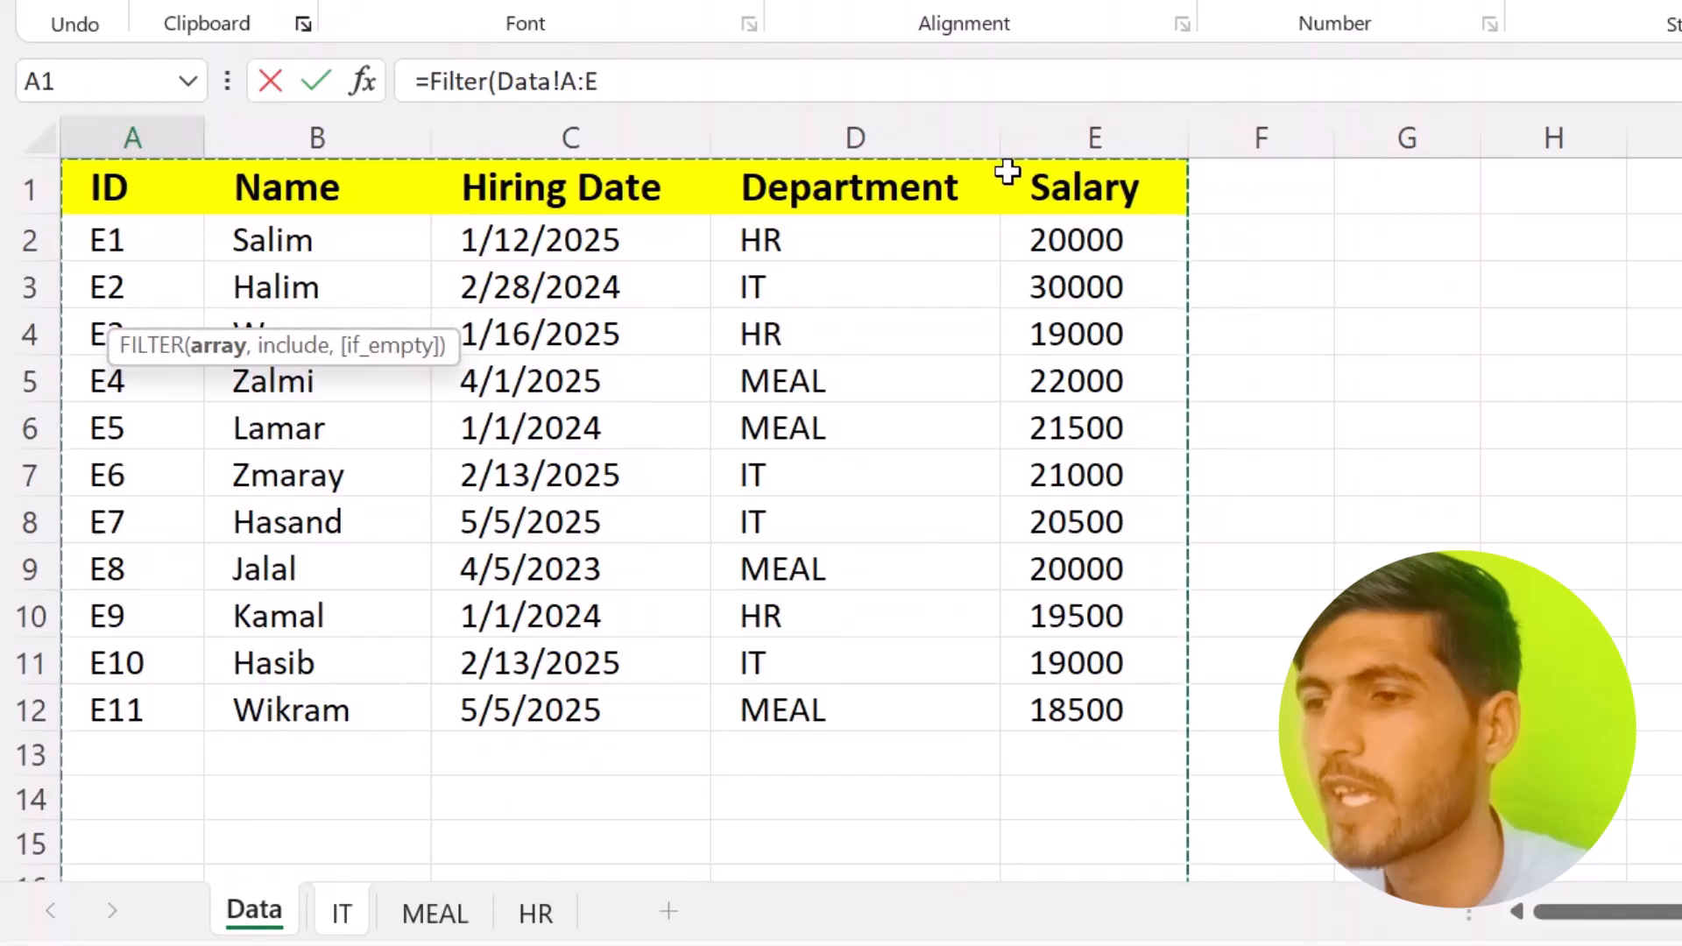
left_click(617, 82)
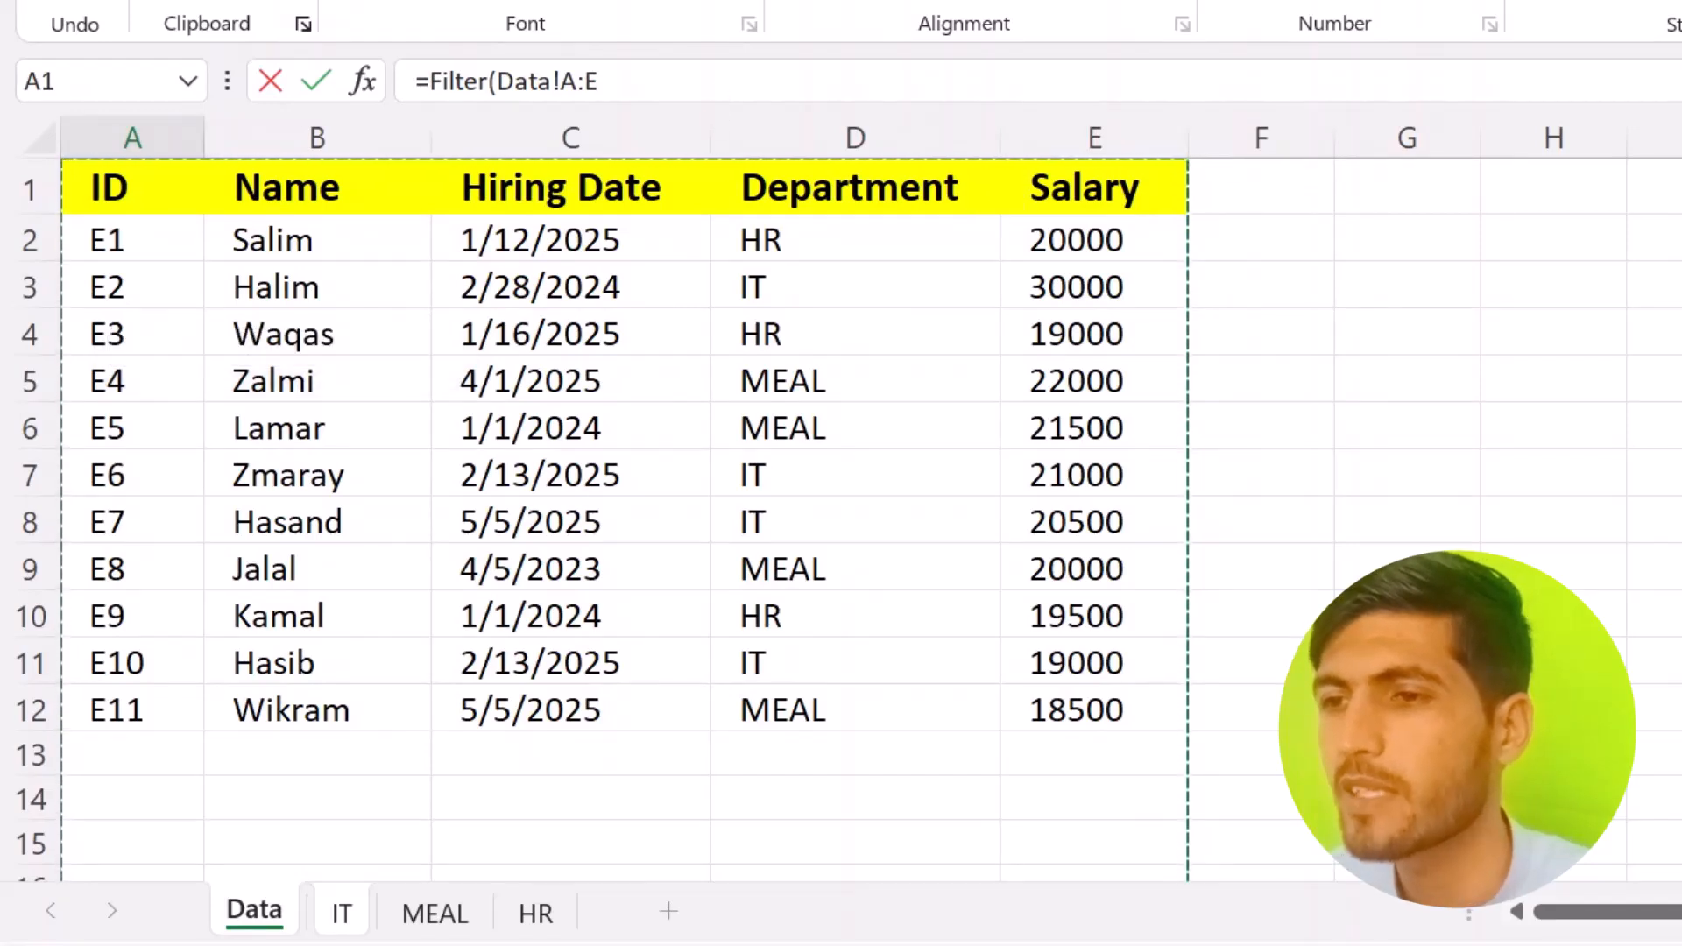
type(",")
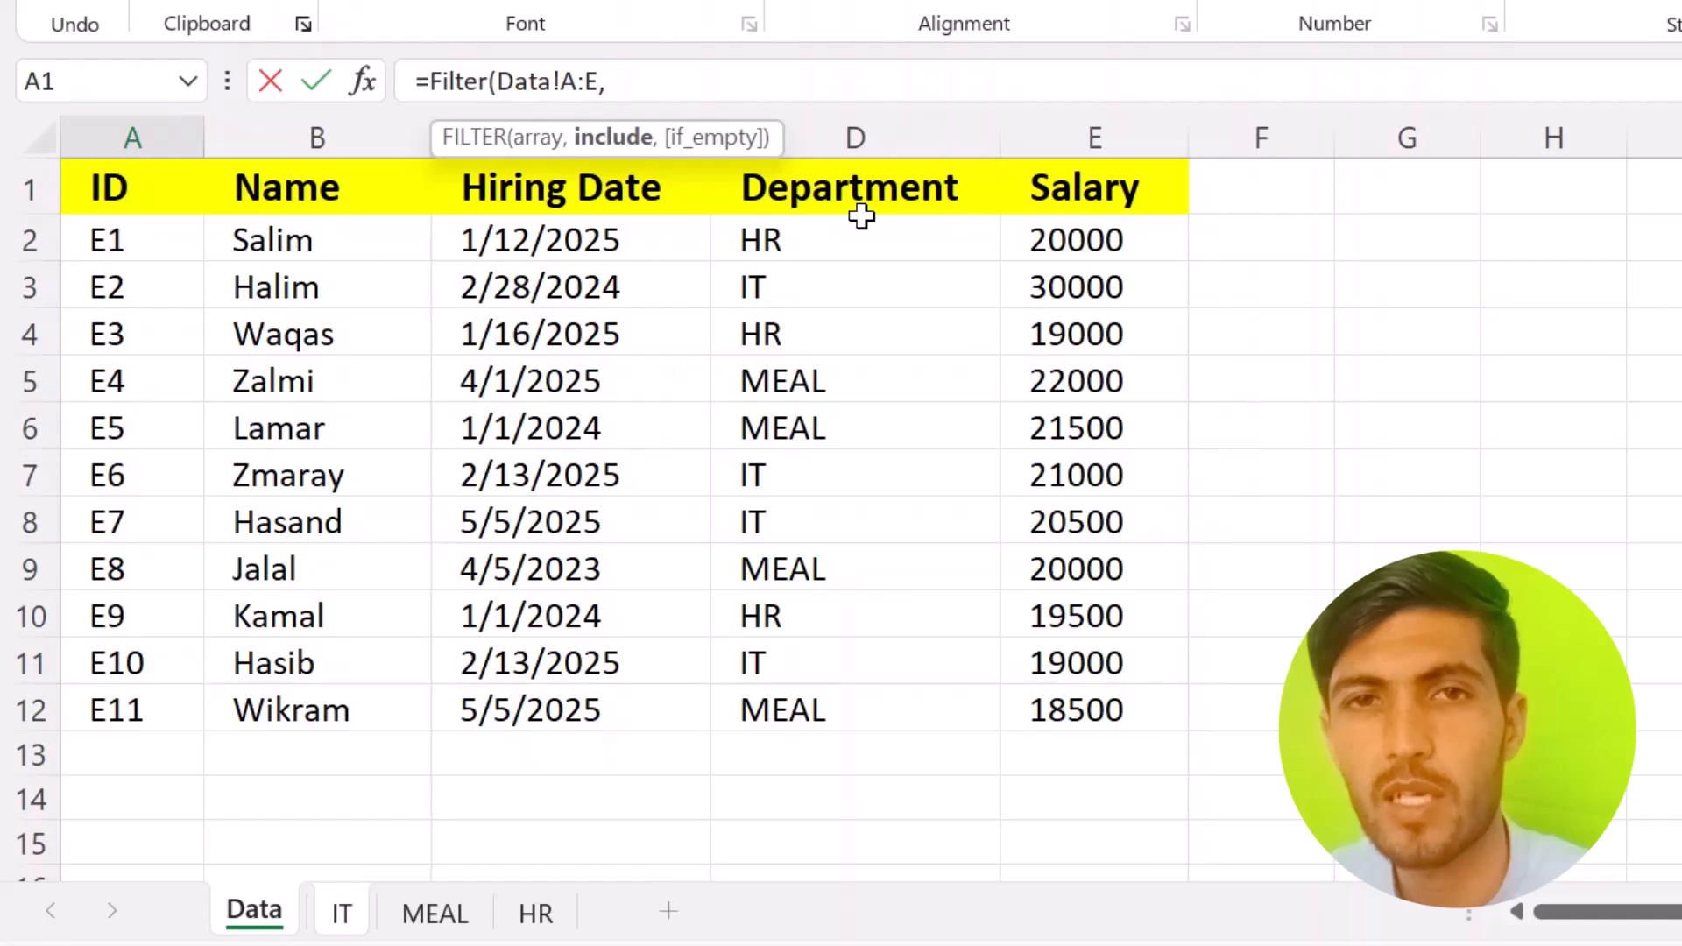
Complete the IT worksheet's FILTER formula with the condition Data!D:D=IT!A1.
left_click(870, 131)
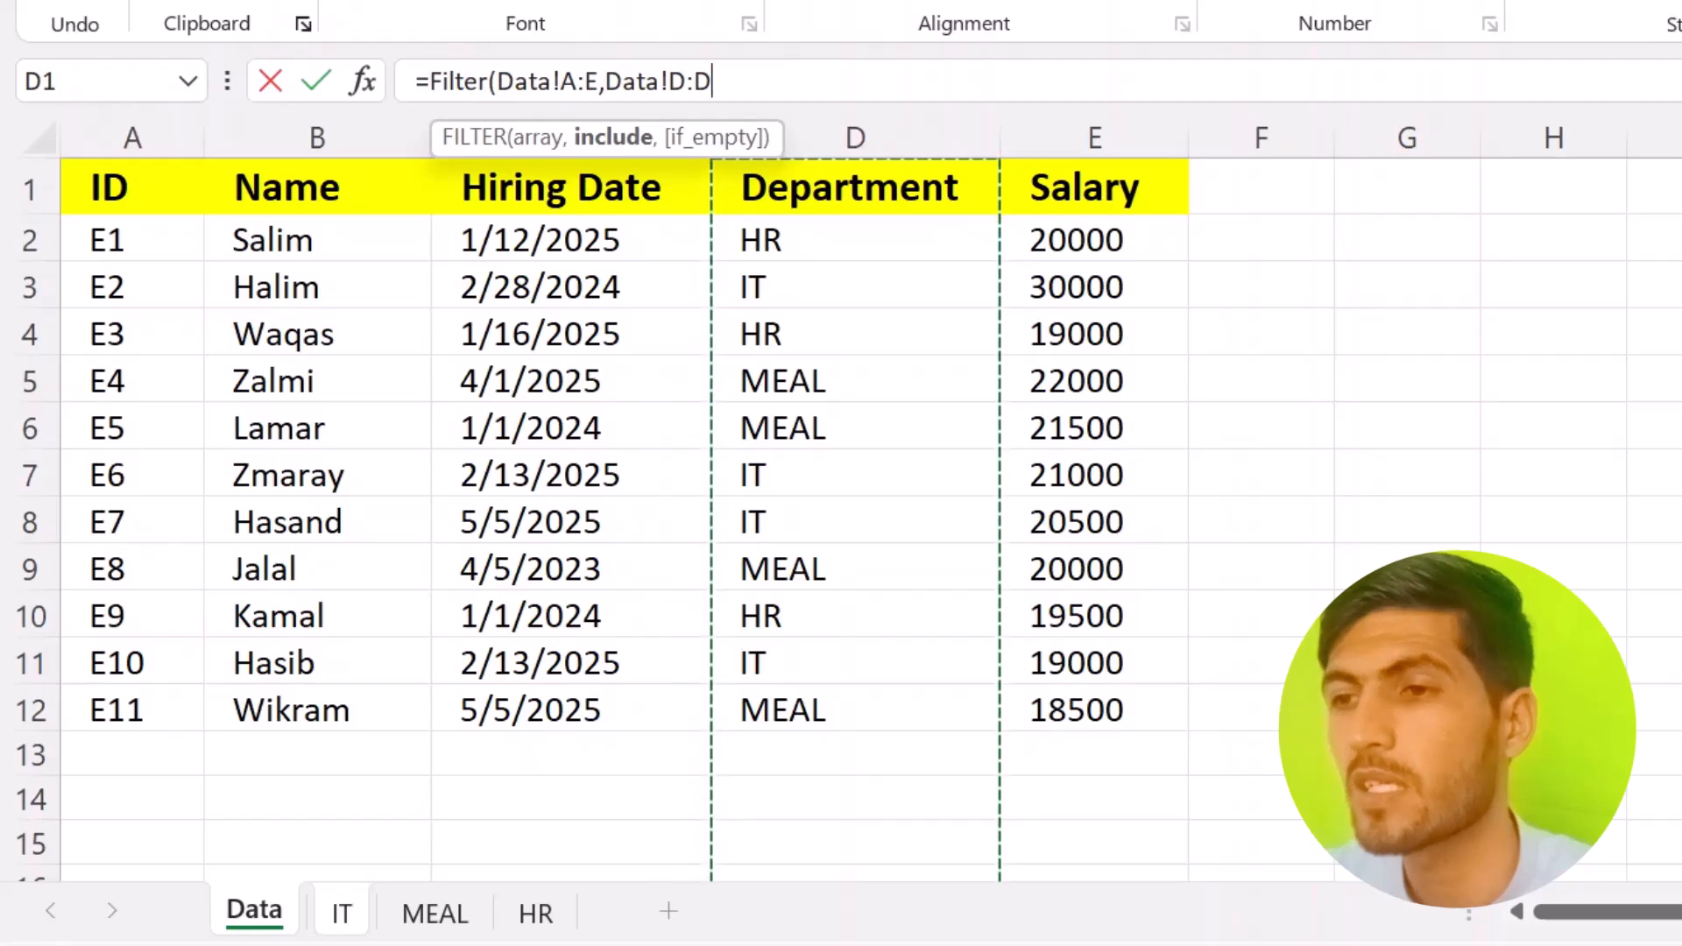
type("=")
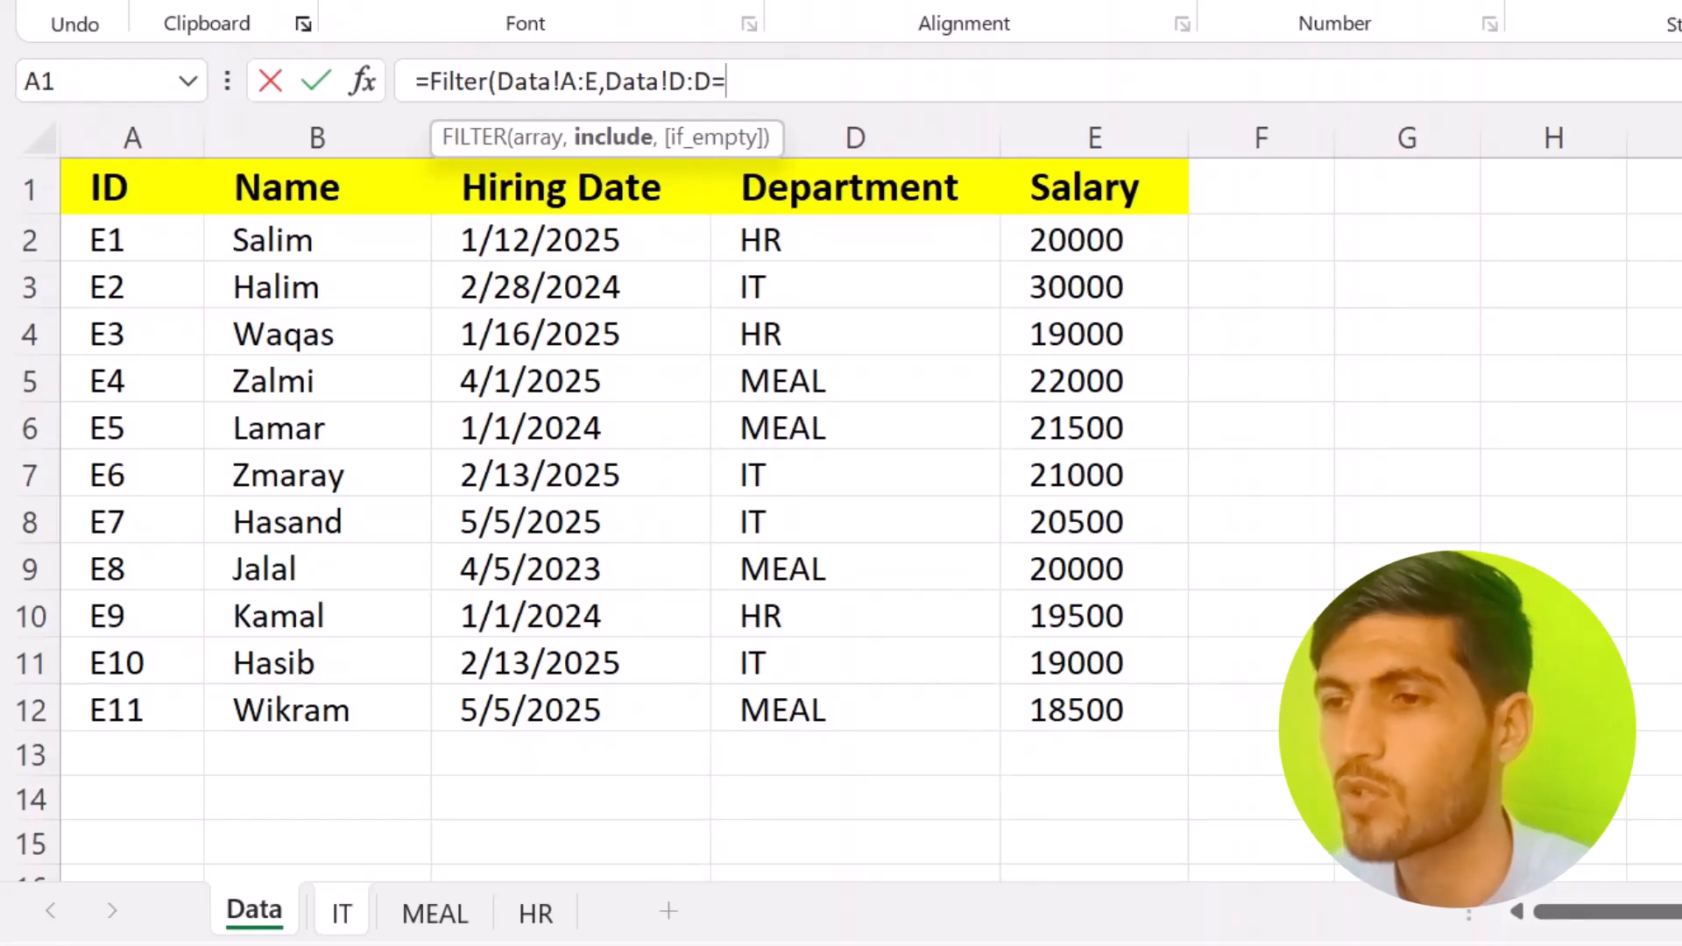
left_click(341, 914)
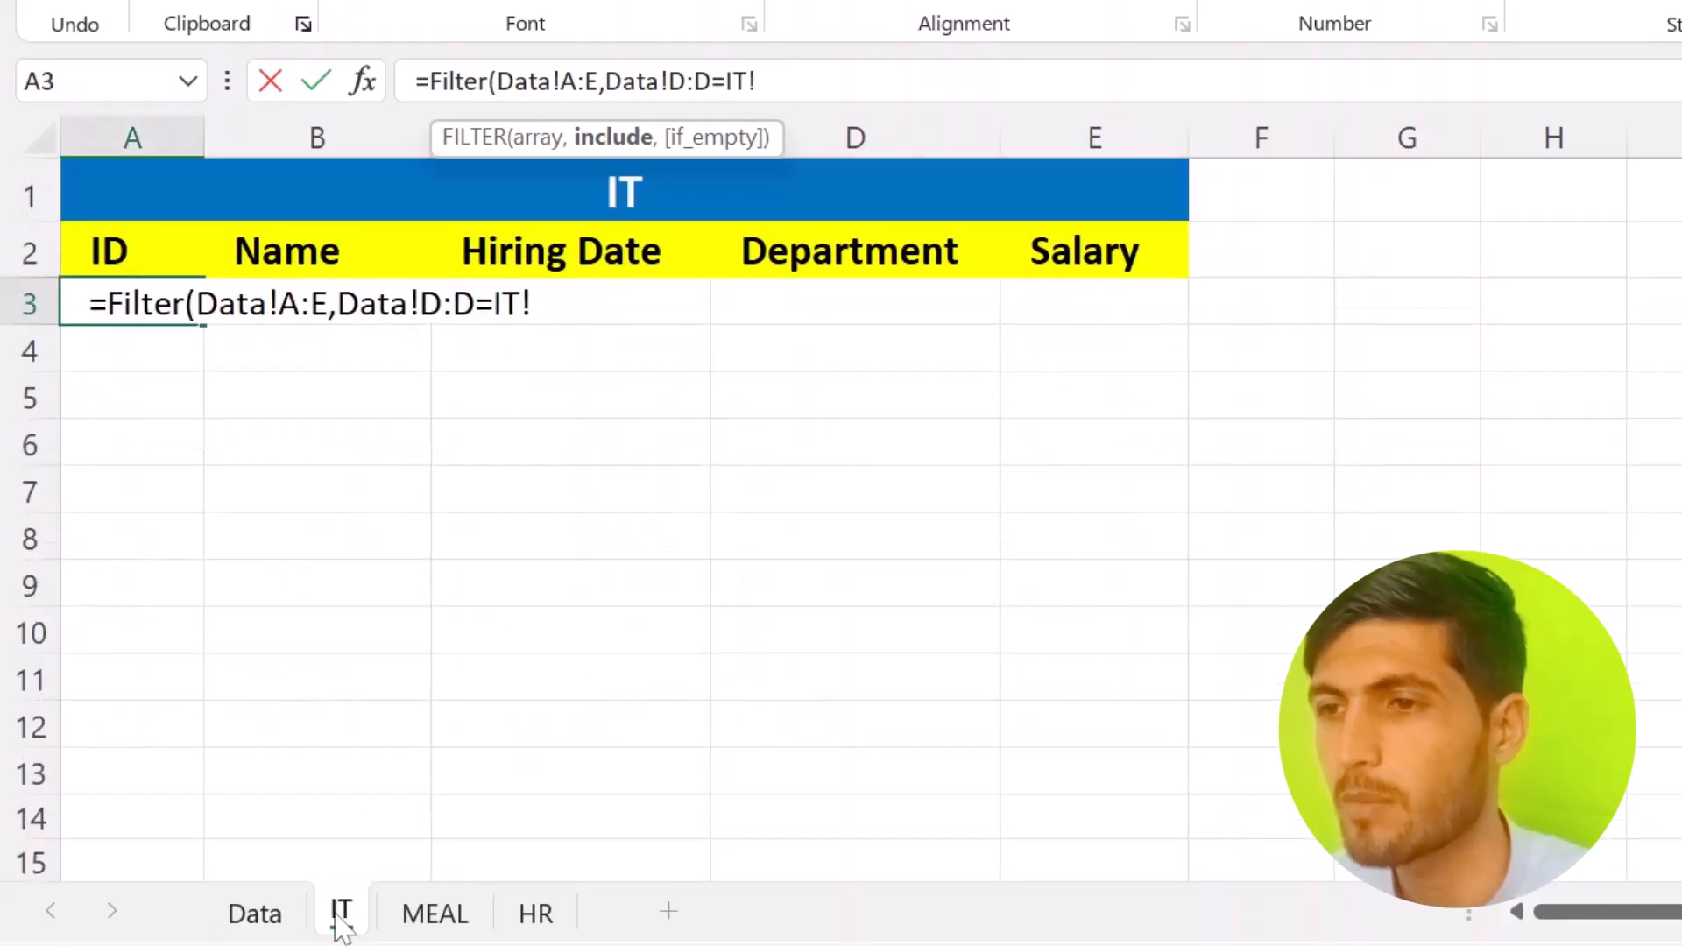
left_click(662, 197)
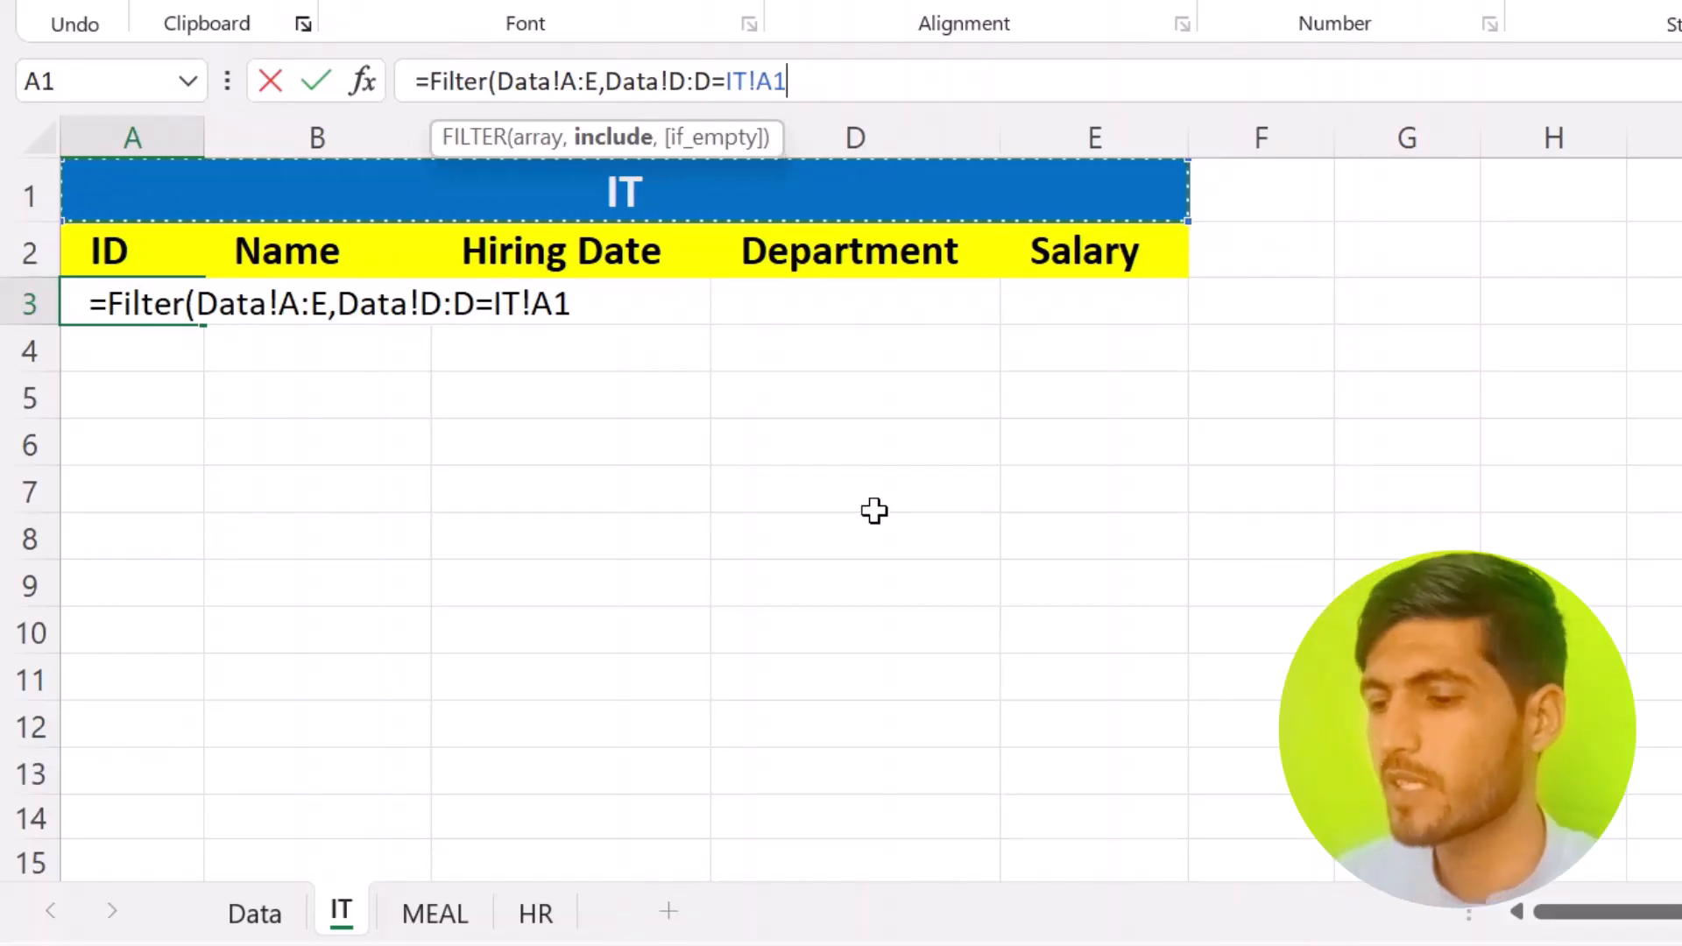
type(")")
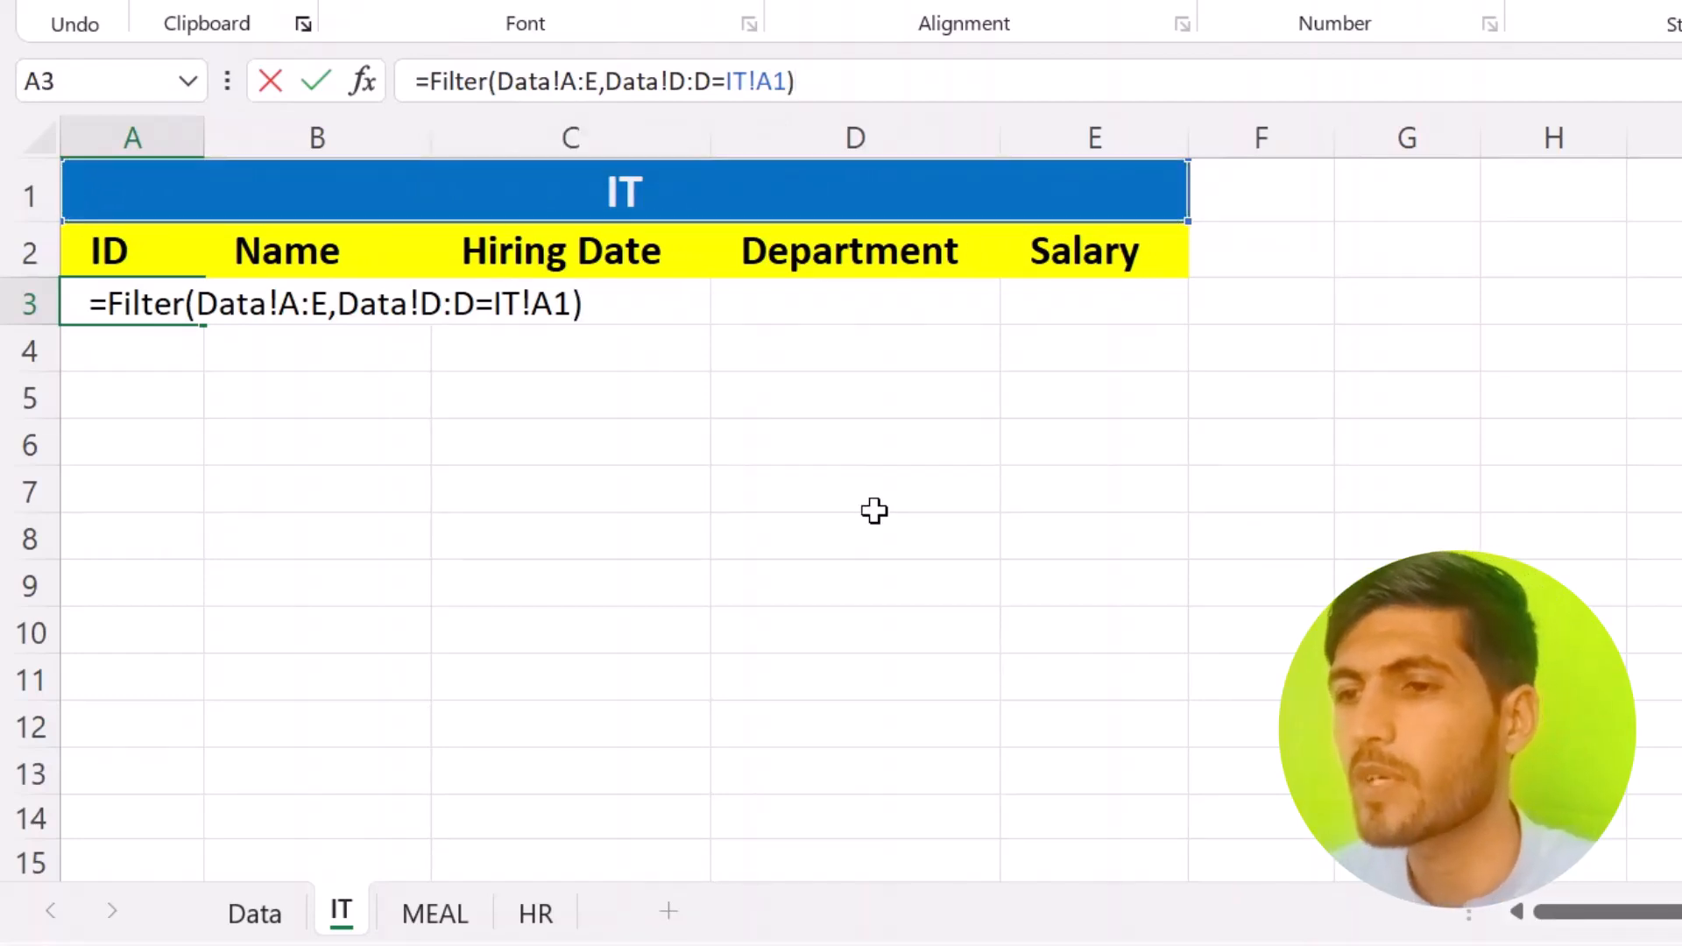
key("Return")
Review the names and departments in the filtered rows of the IT worksheet.
left_click(604, 388)
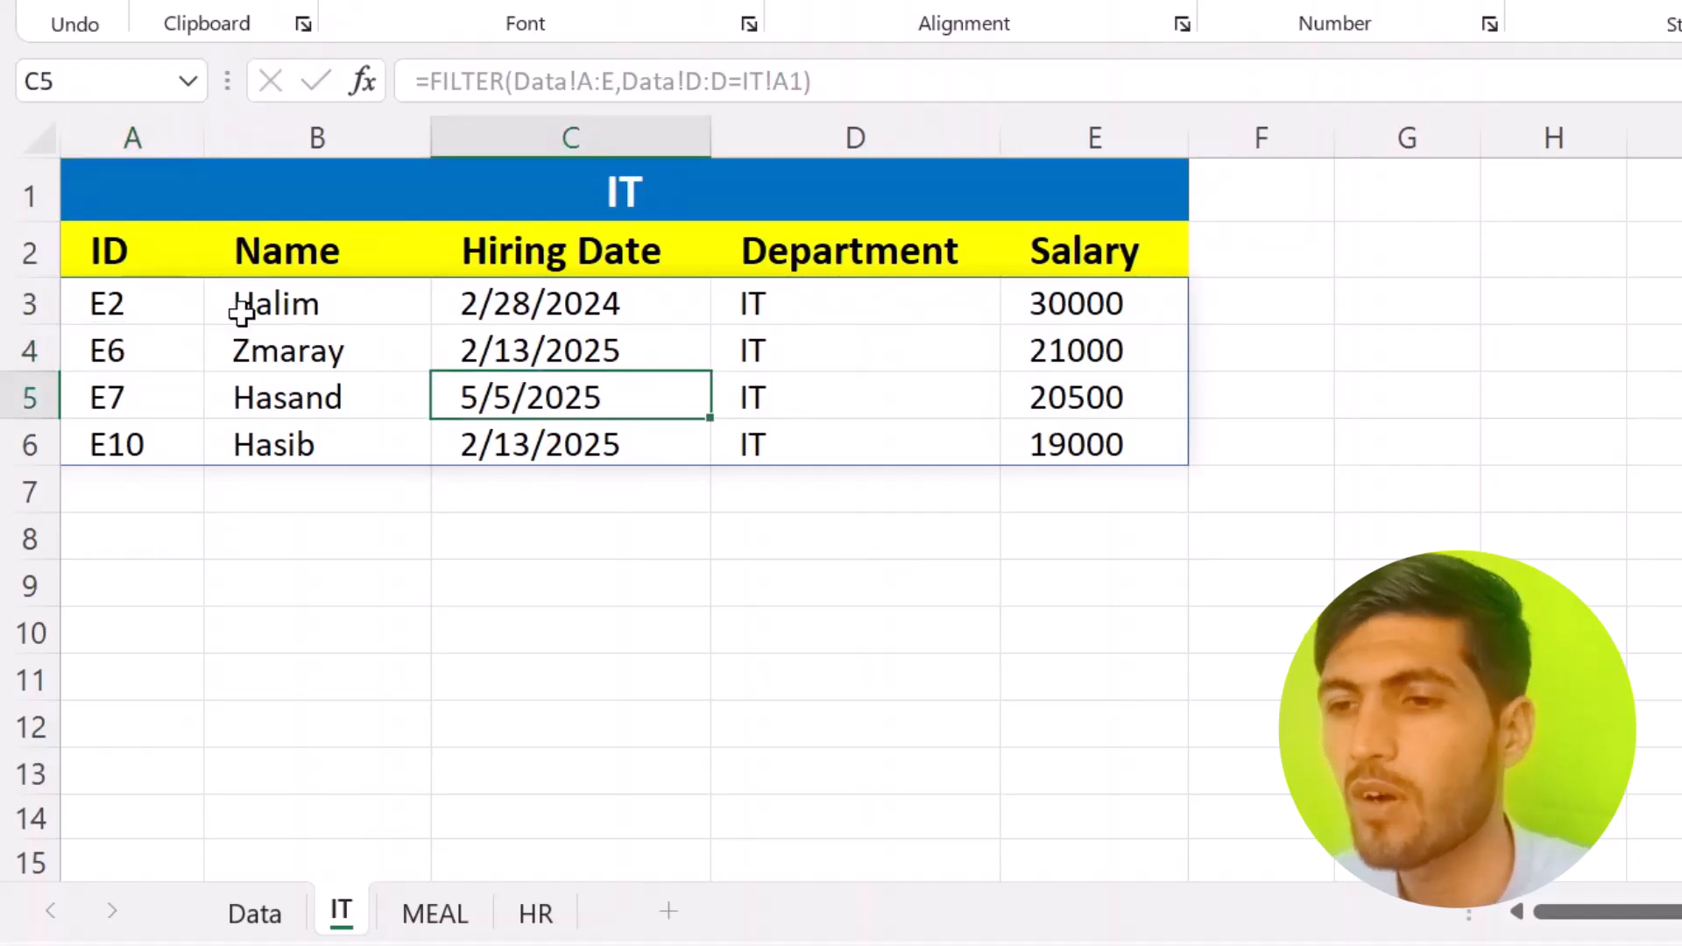
left_click_drag(232, 306, 412, 443)
left_click(761, 386)
left_click_drag(754, 306, 792, 420)
left_click(664, 390)
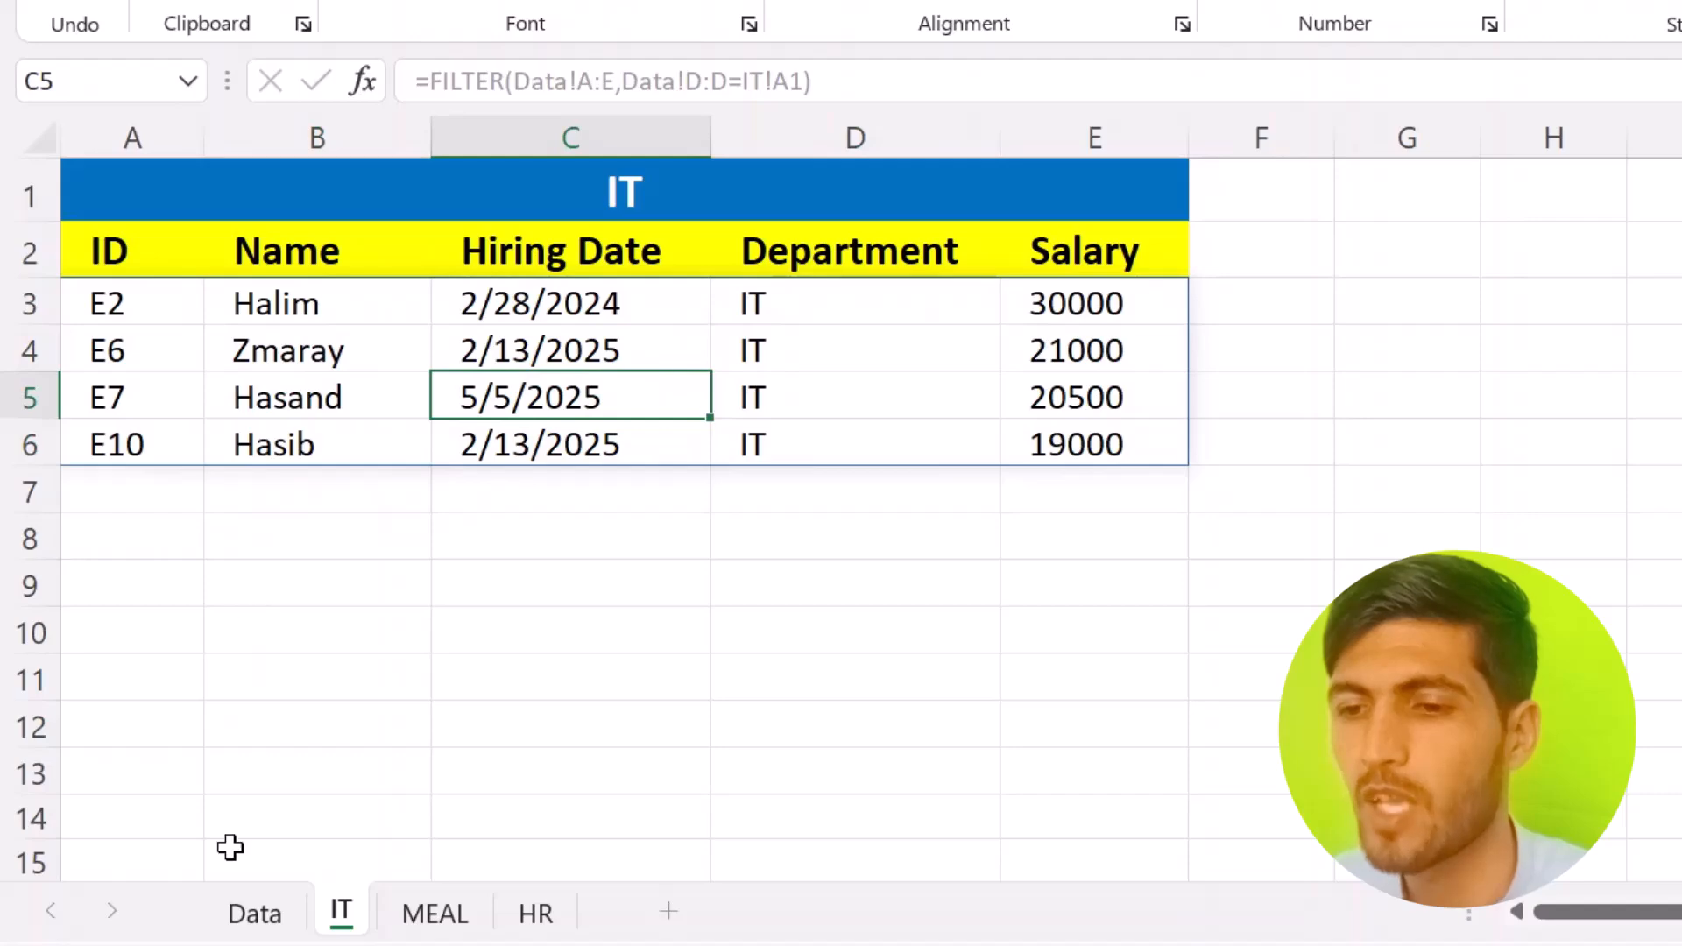
Add an employee in row 13 of the Data worksheet with the next ID, the employee's name and hiring date 3/3/2021.
left_click(254, 914)
left_click(155, 755)
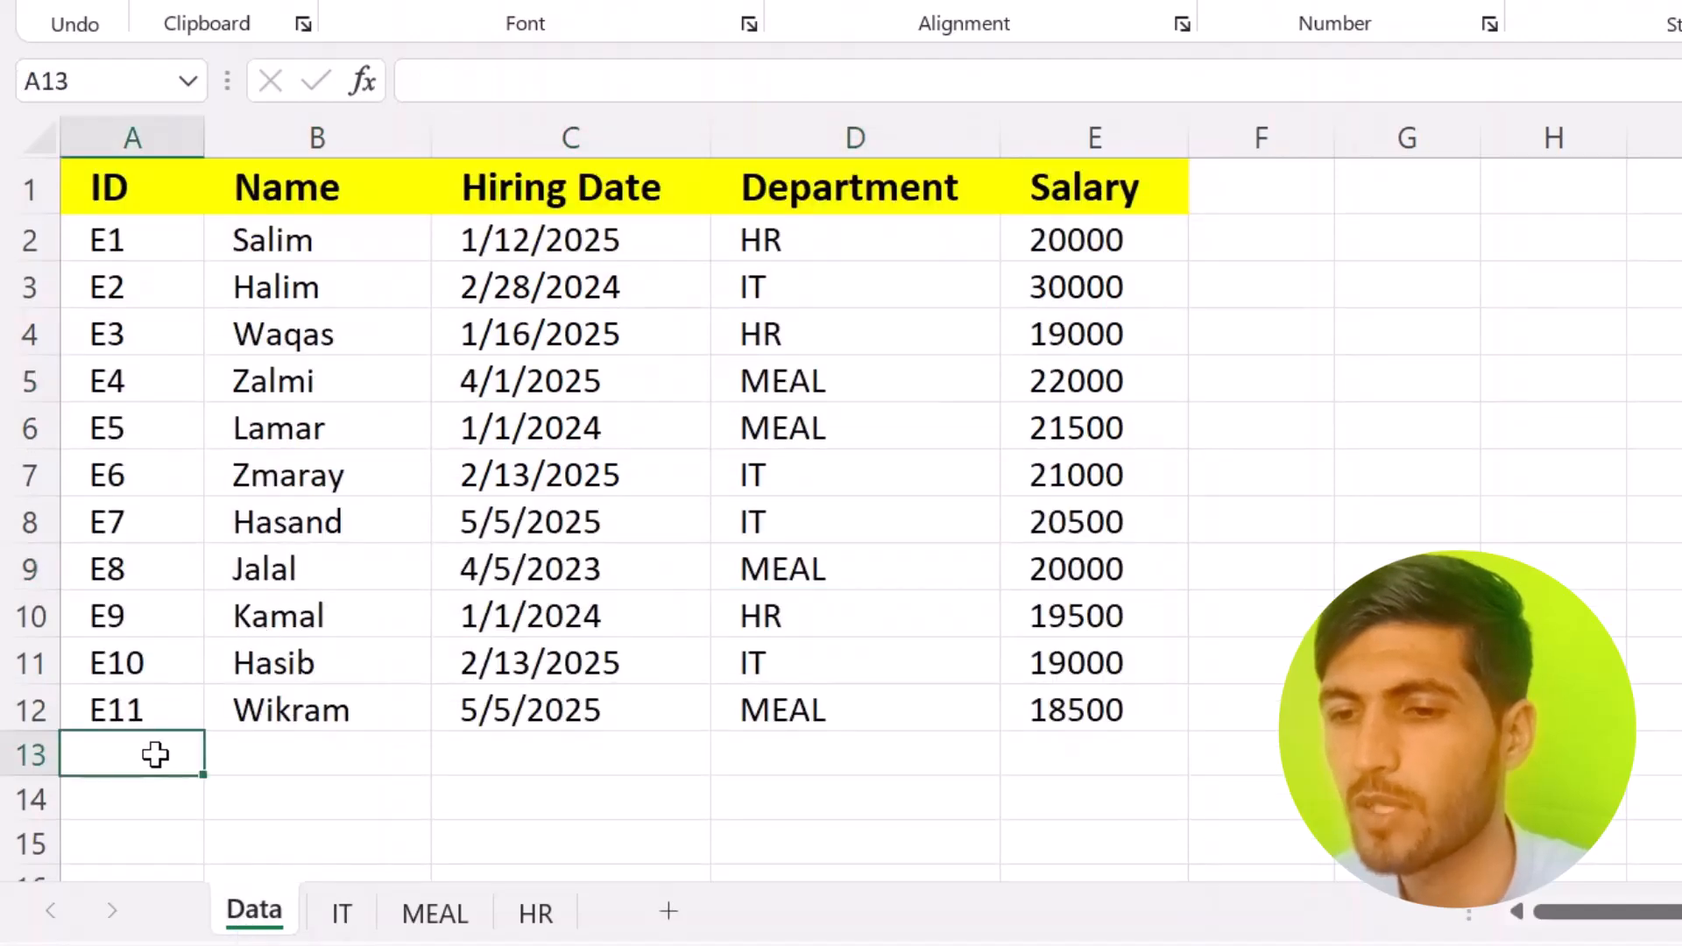
type("E")
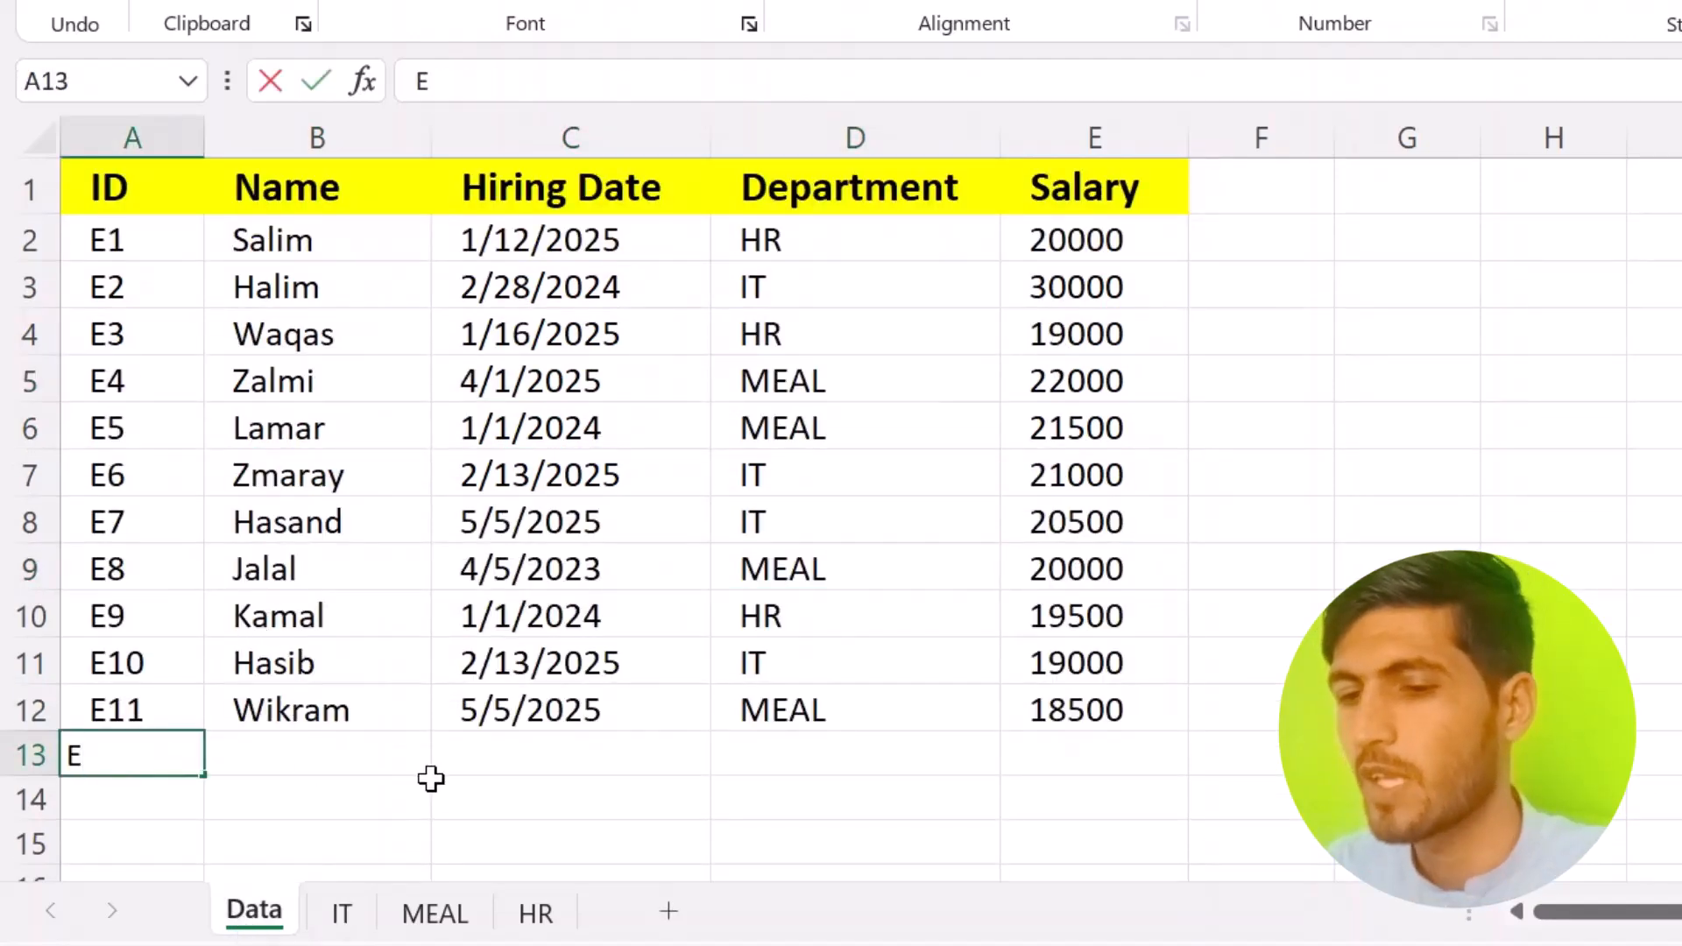
type("12")
key("Tab")
type("Jan")
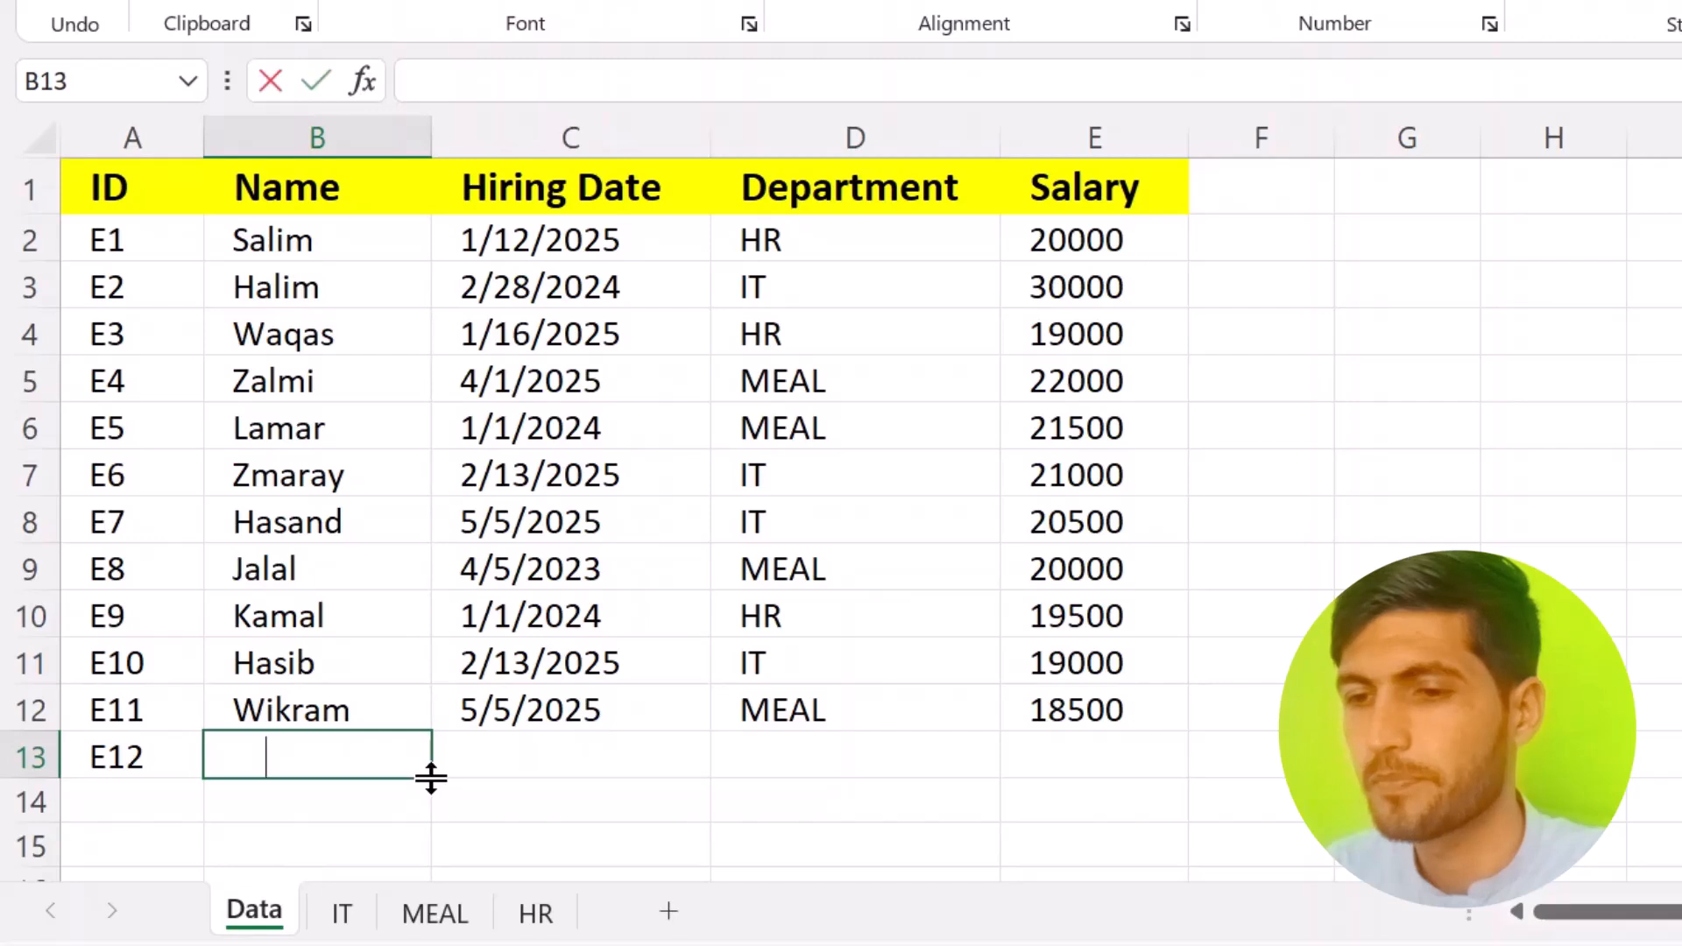
key("Tab")
type("3")
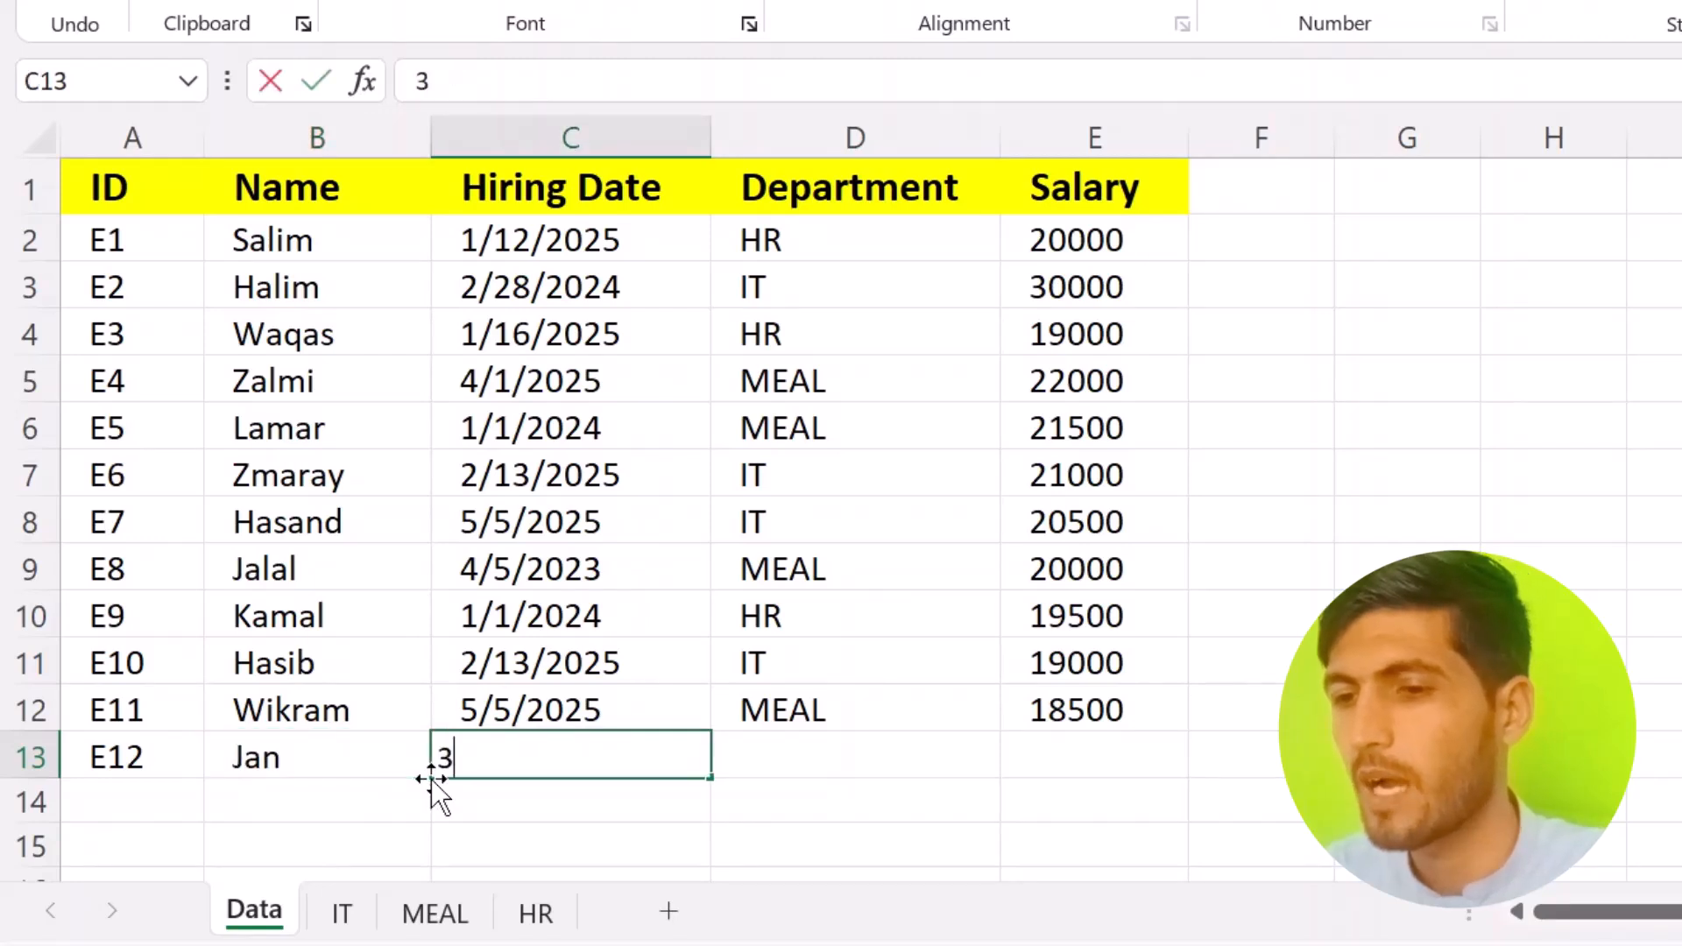
type("/3/2021")
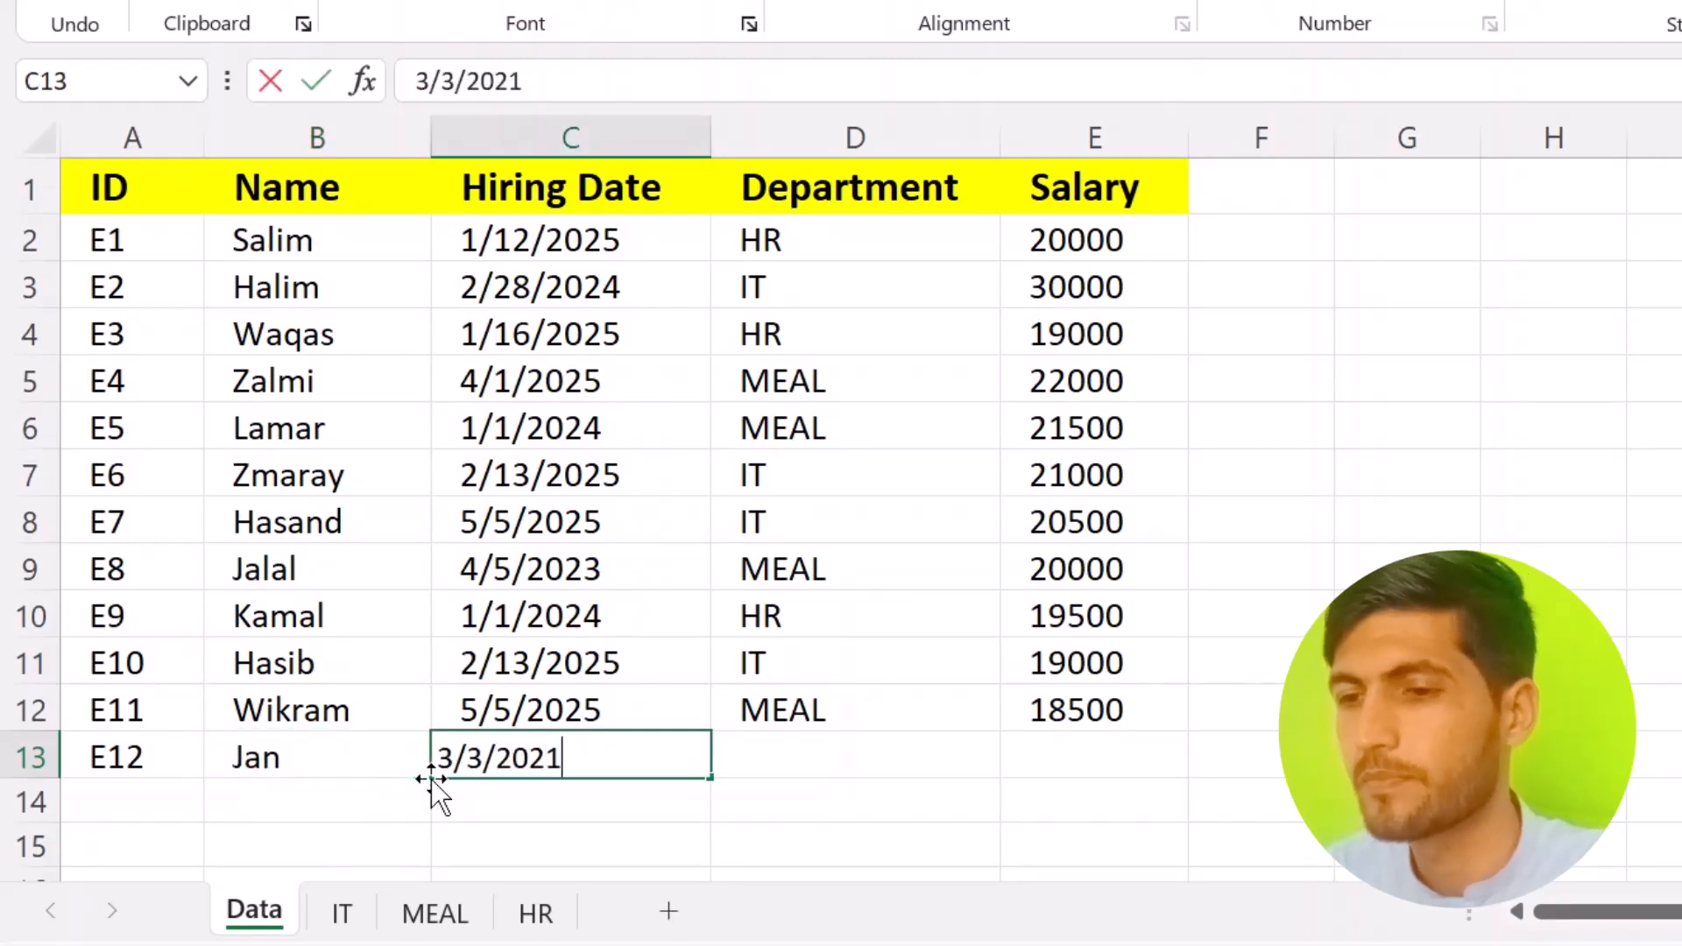
key("Tab")
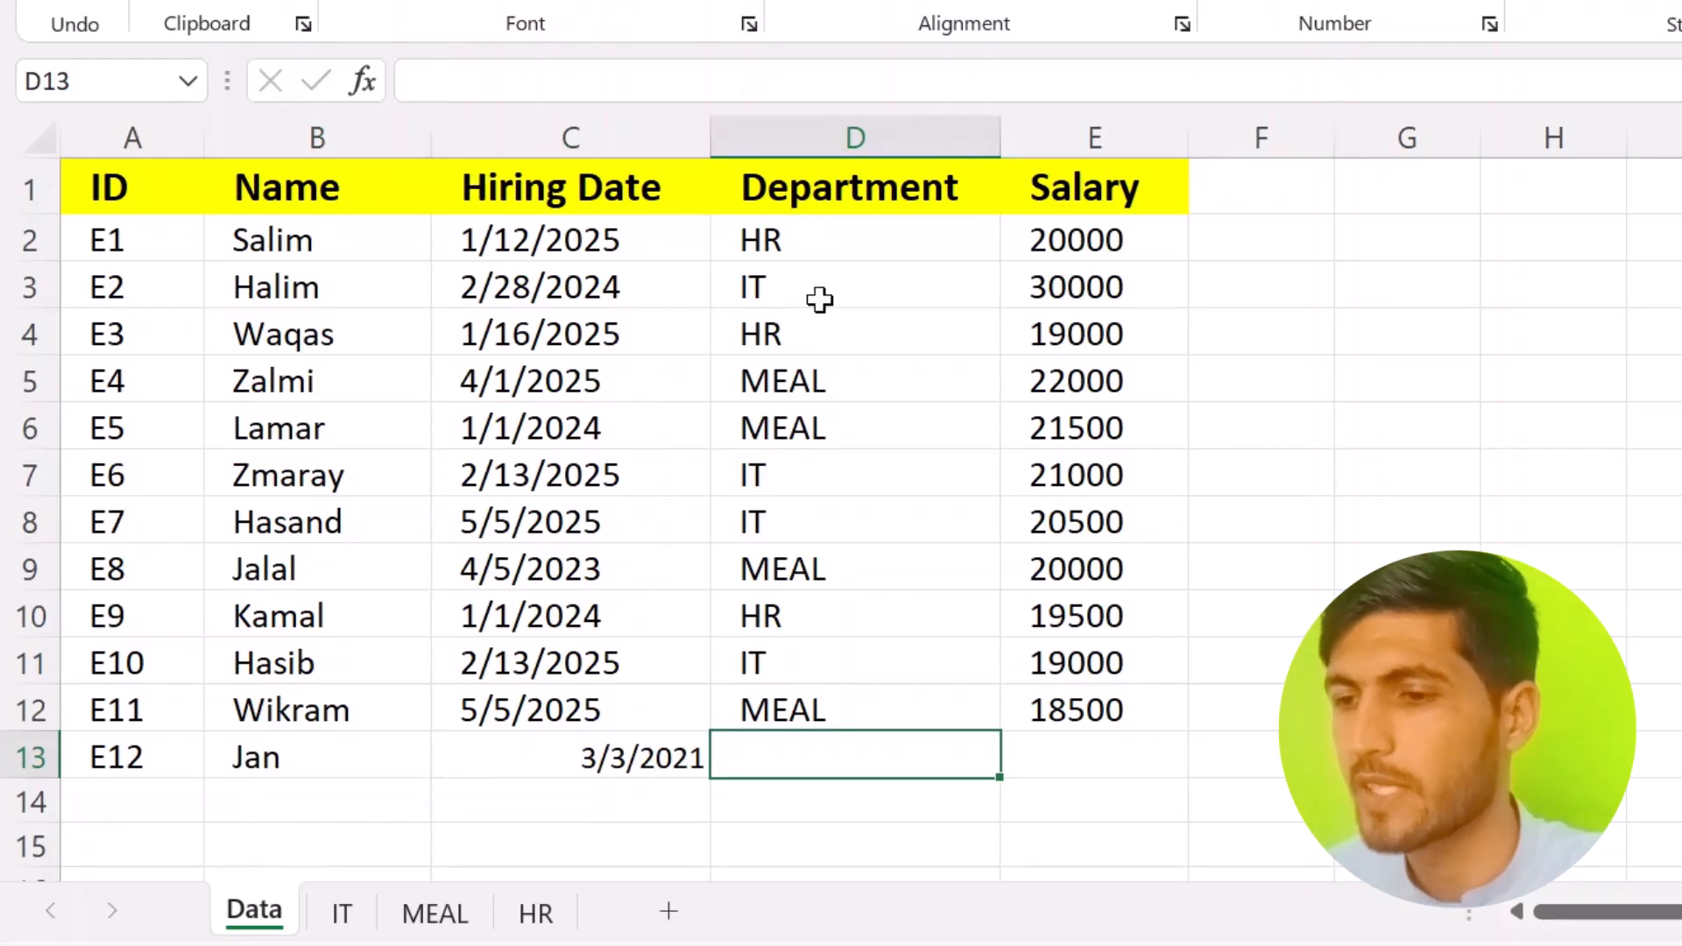
Fill in the new employee's department as IT and salary as 20000.
type("IT")
key("Tab")
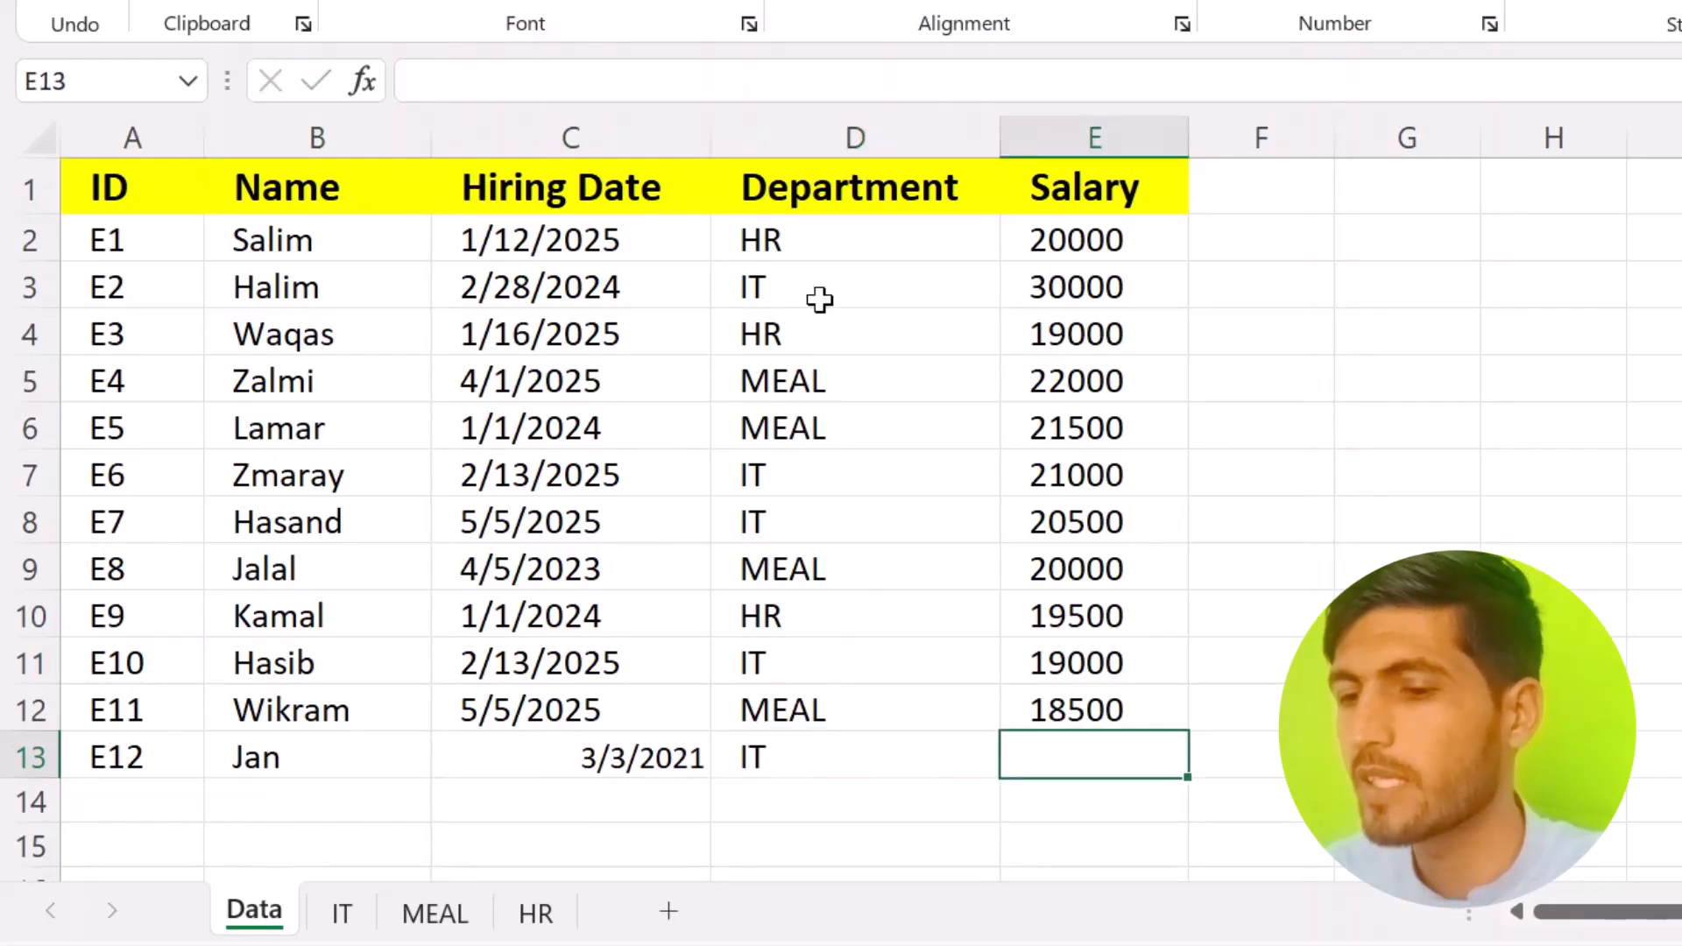
type("2000")
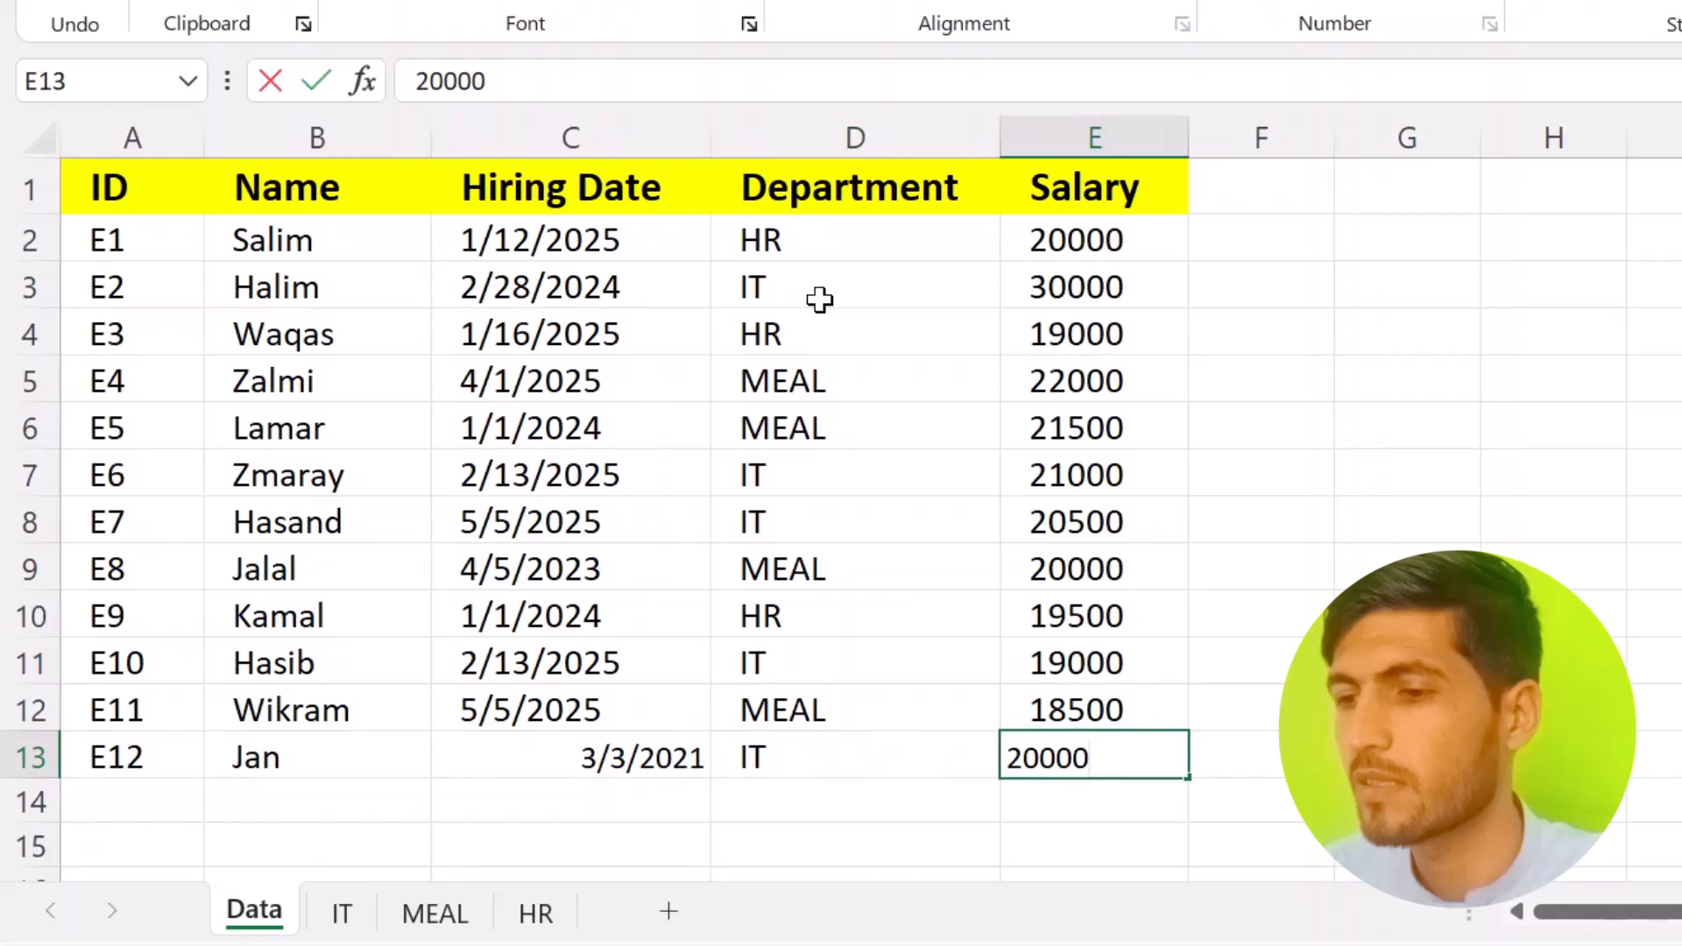
type("0")
key("Return")
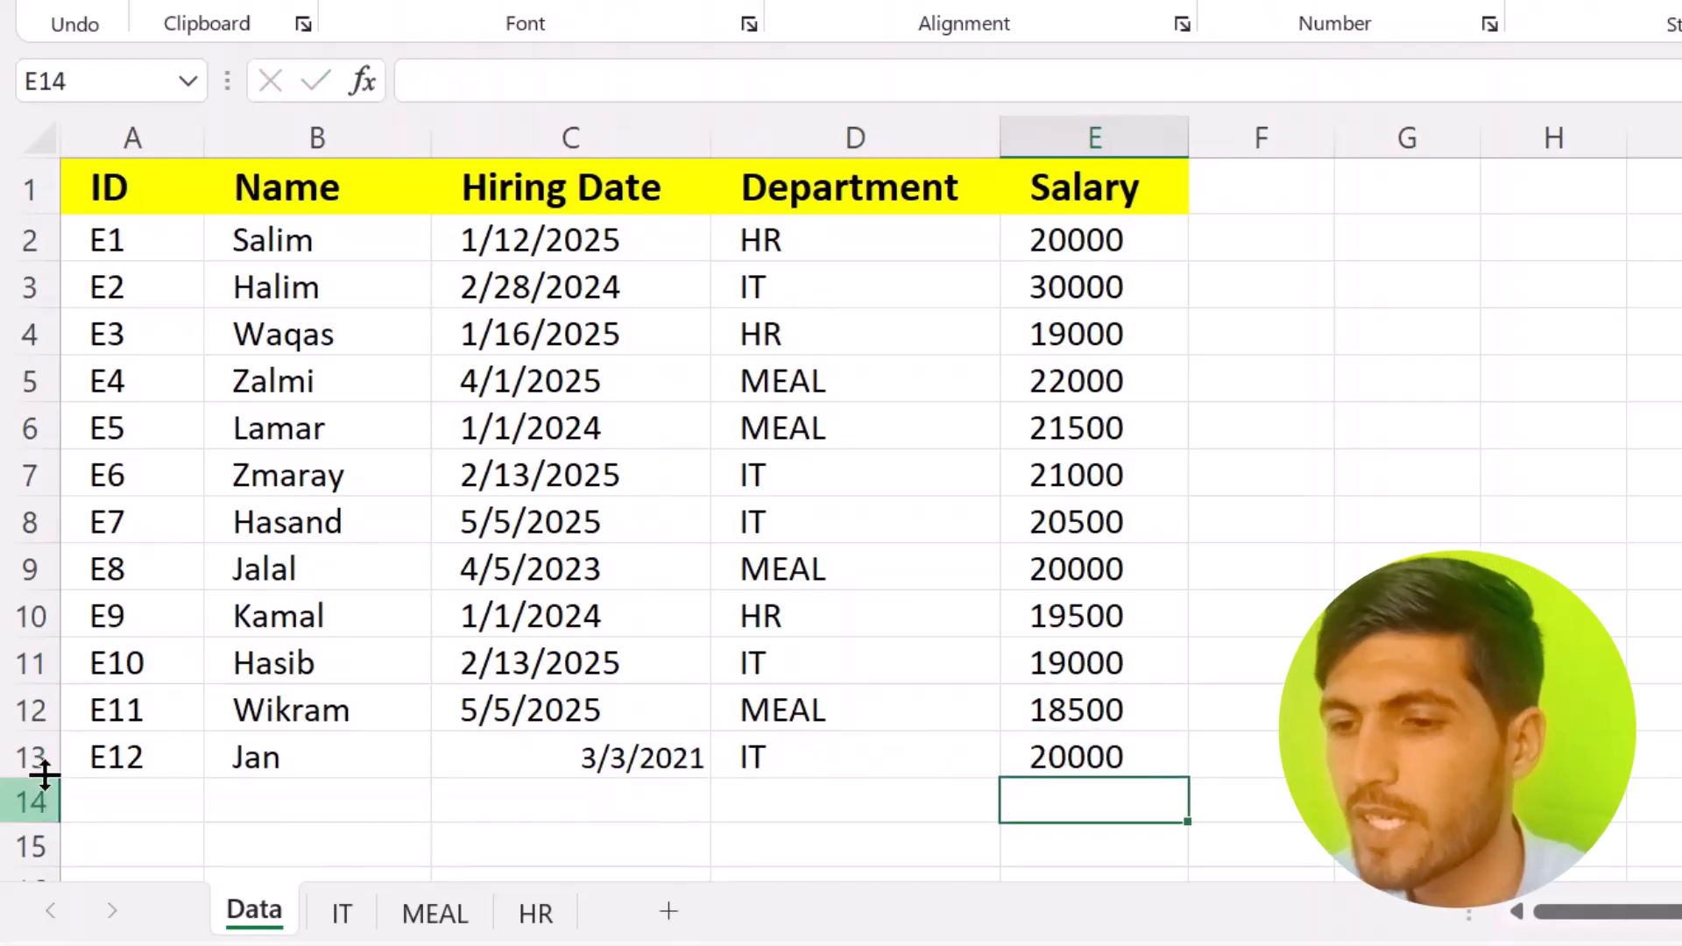
Check the new employee's row in the Data worksheet against the filtered list in the IT worksheet.
left_click_drag(111, 745, 697, 760)
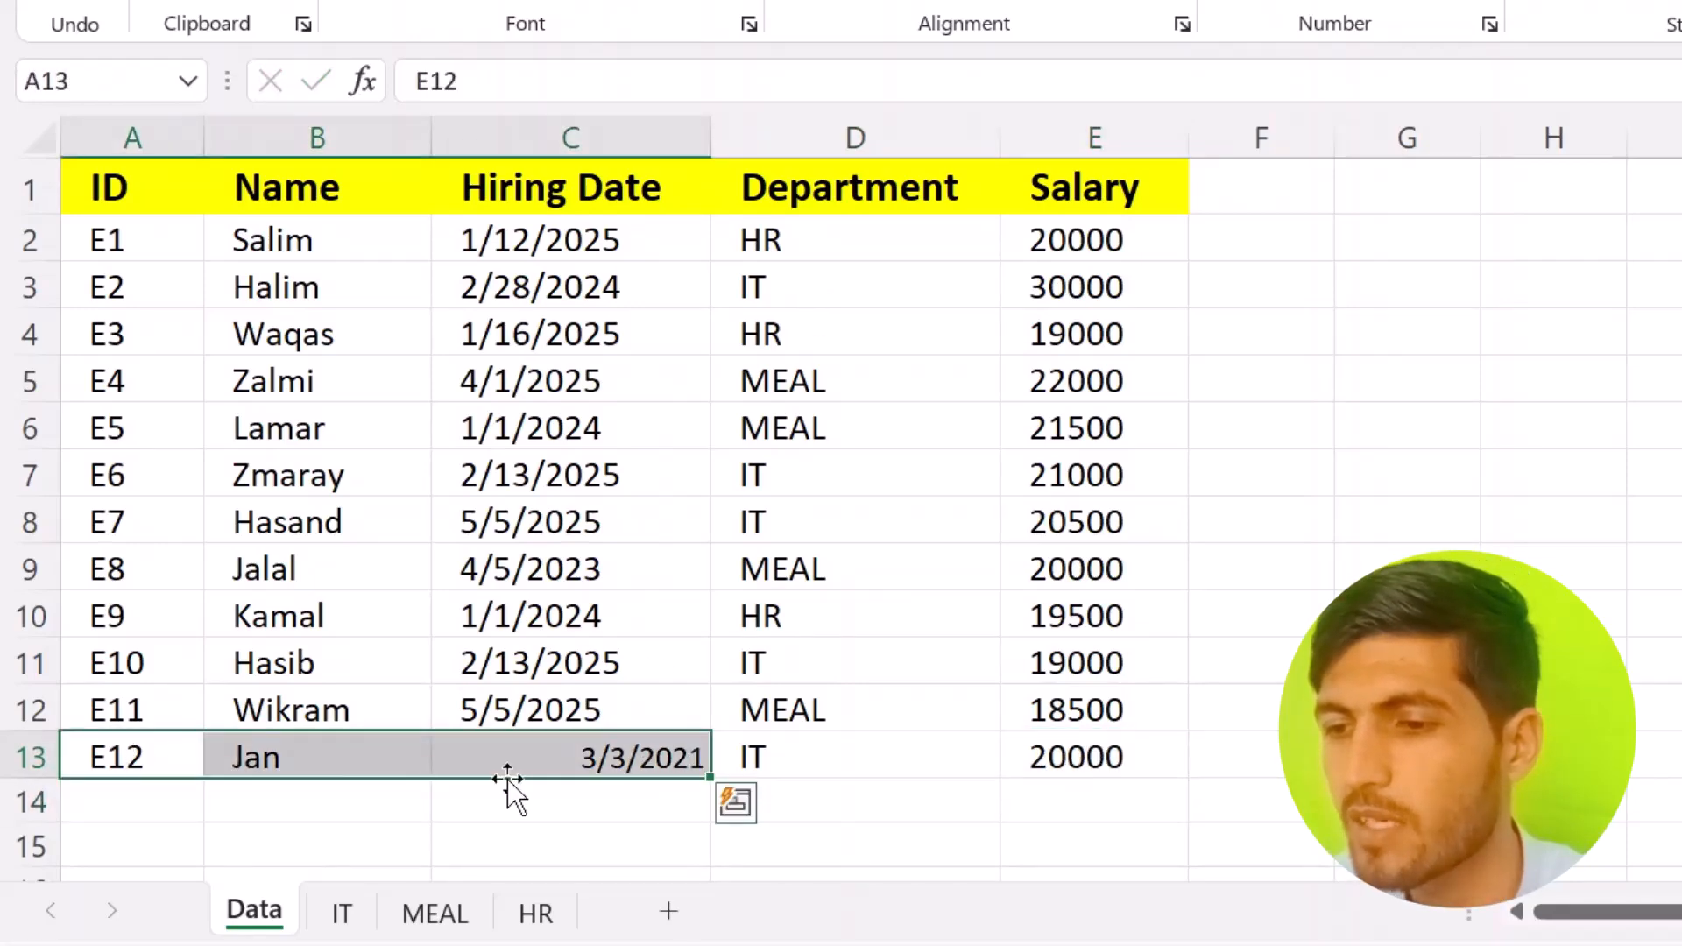
left_click(333, 914)
left_click_drag(153, 491, 840, 496)
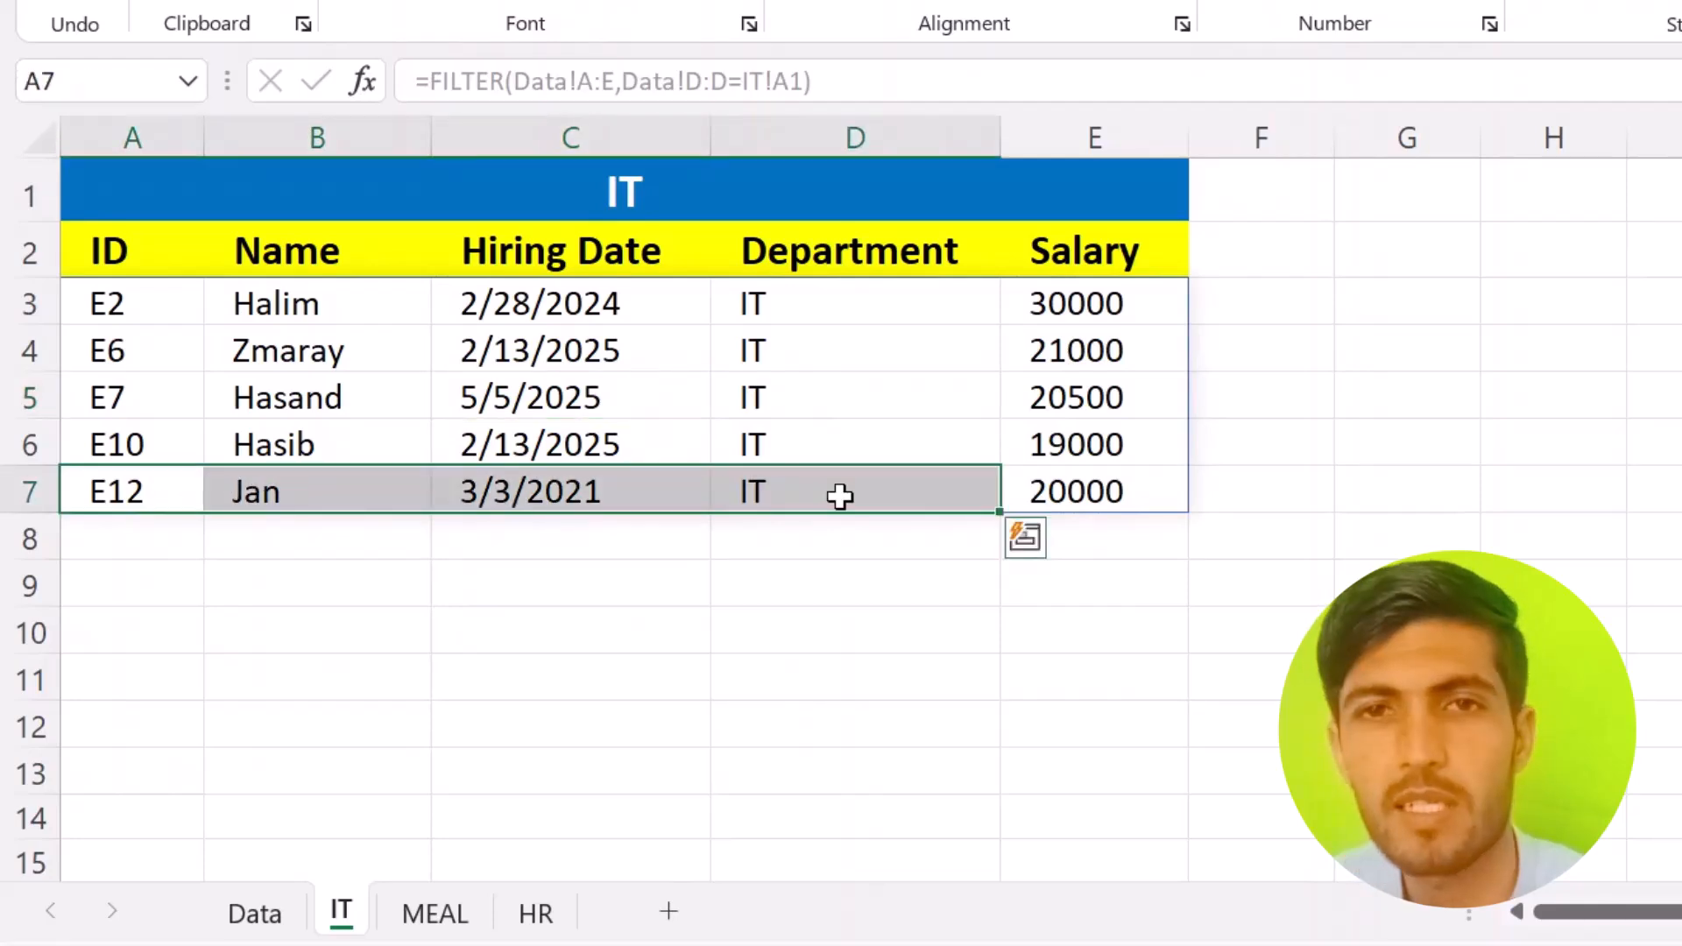
Start a FILTER formula in cell A3 of the MEAL worksheet with Data!A:E as the array.
left_click(465, 916)
left_click(166, 312)
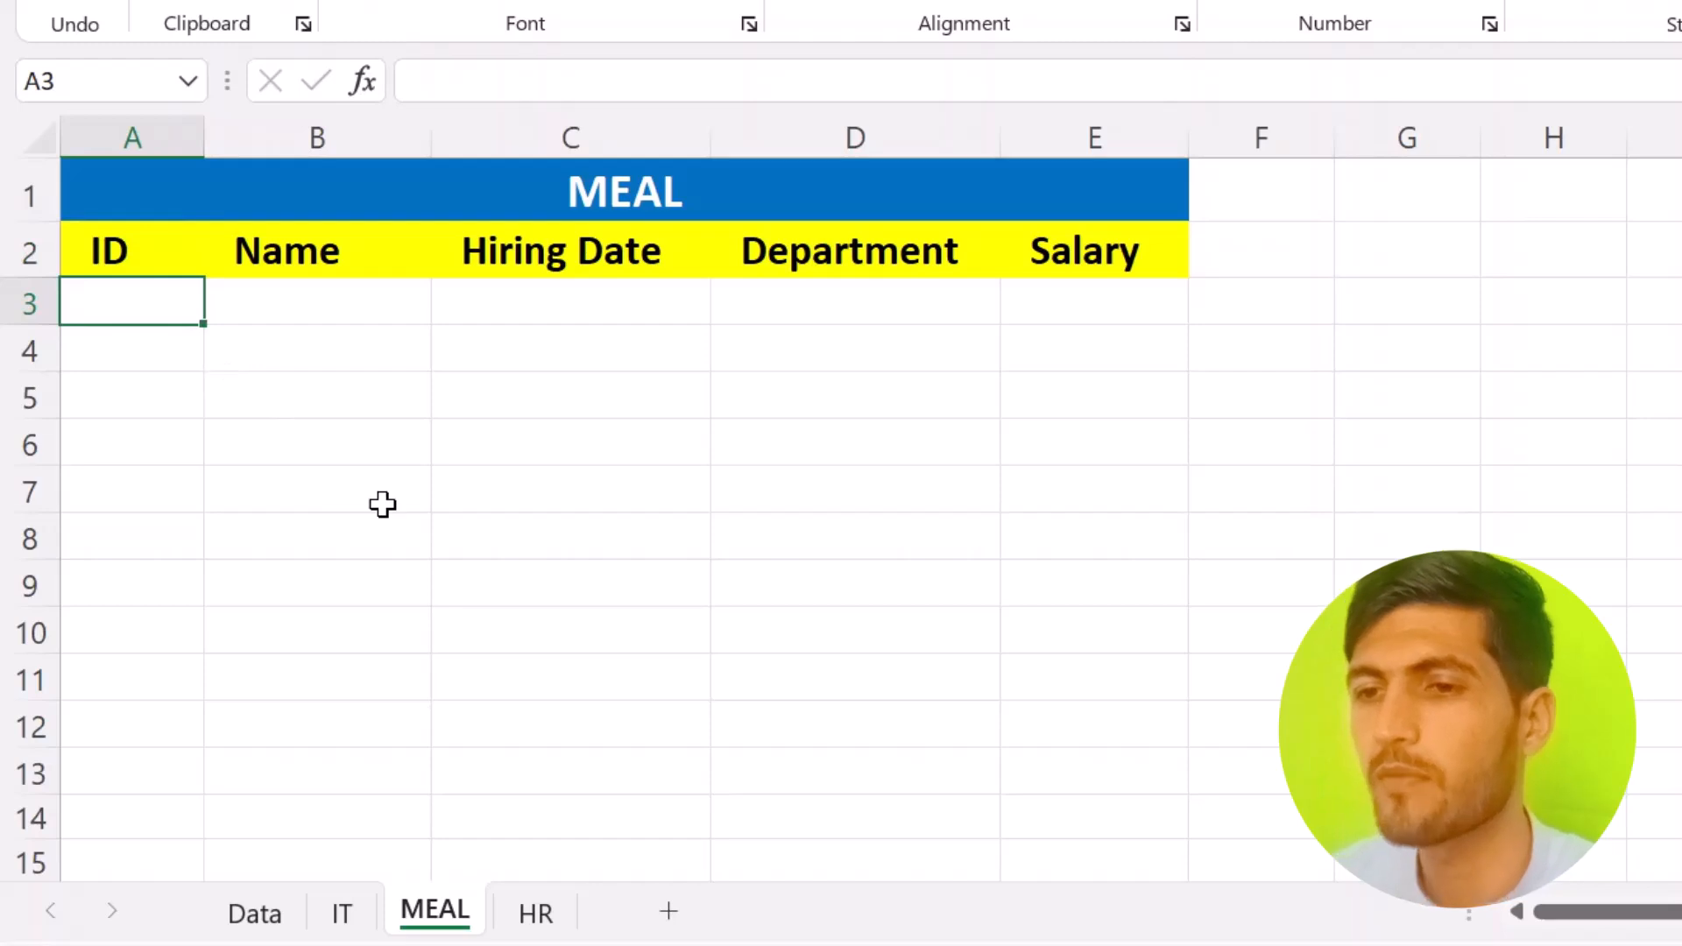
type("=Filter(")
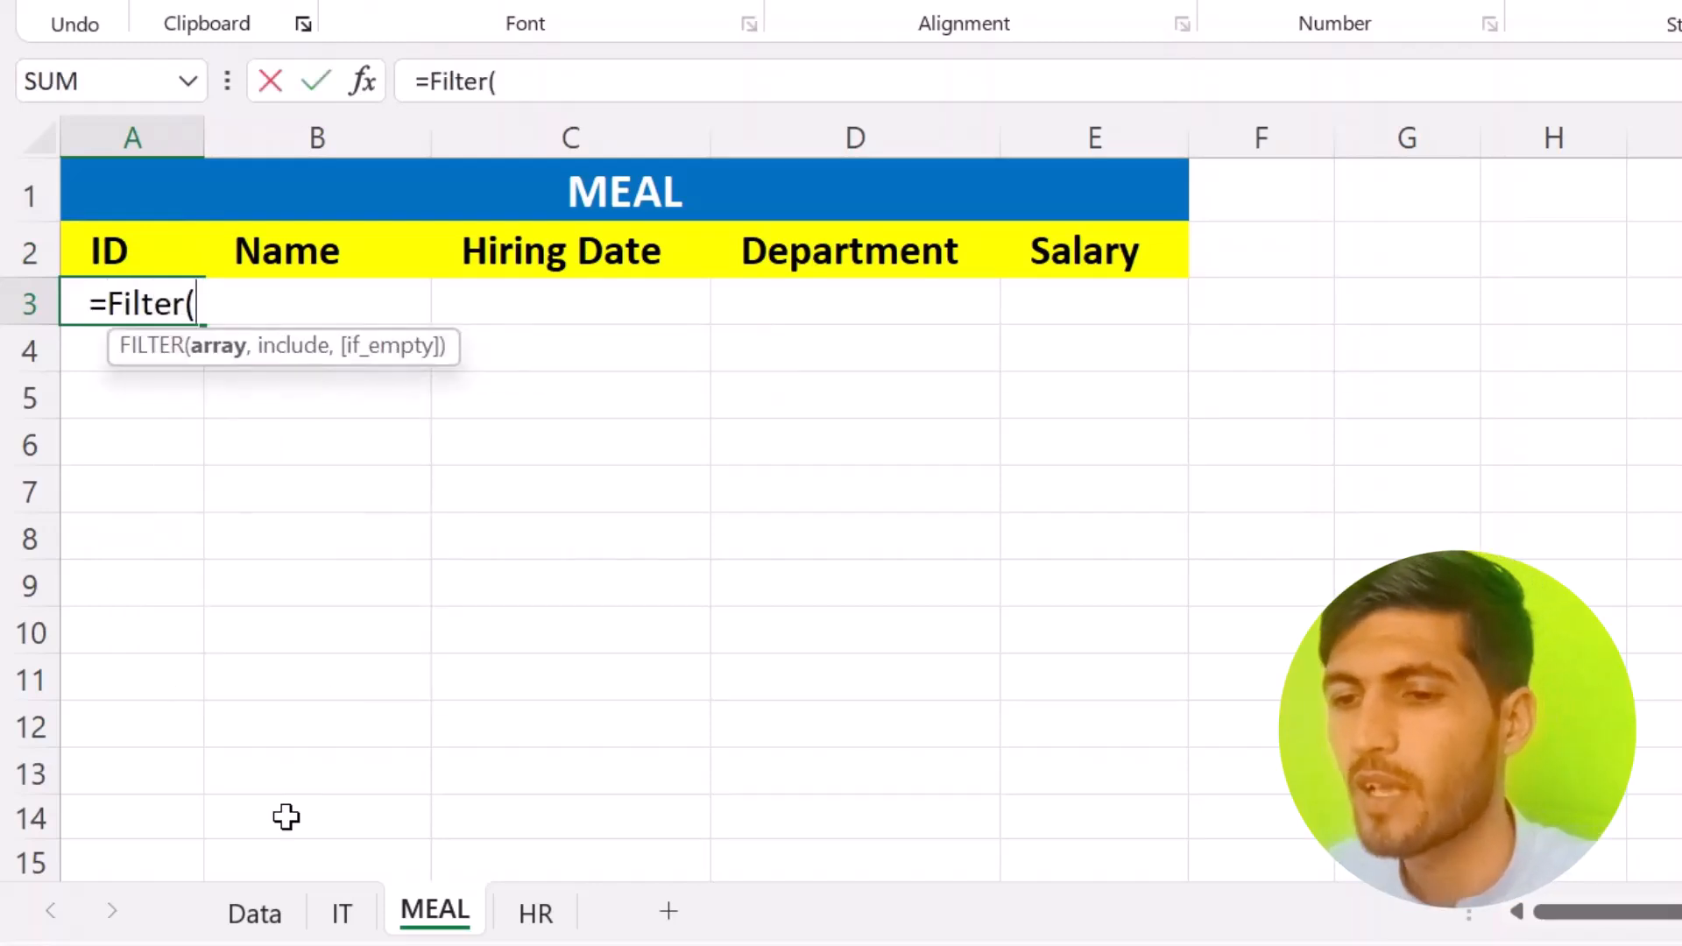
left_click(284, 921)
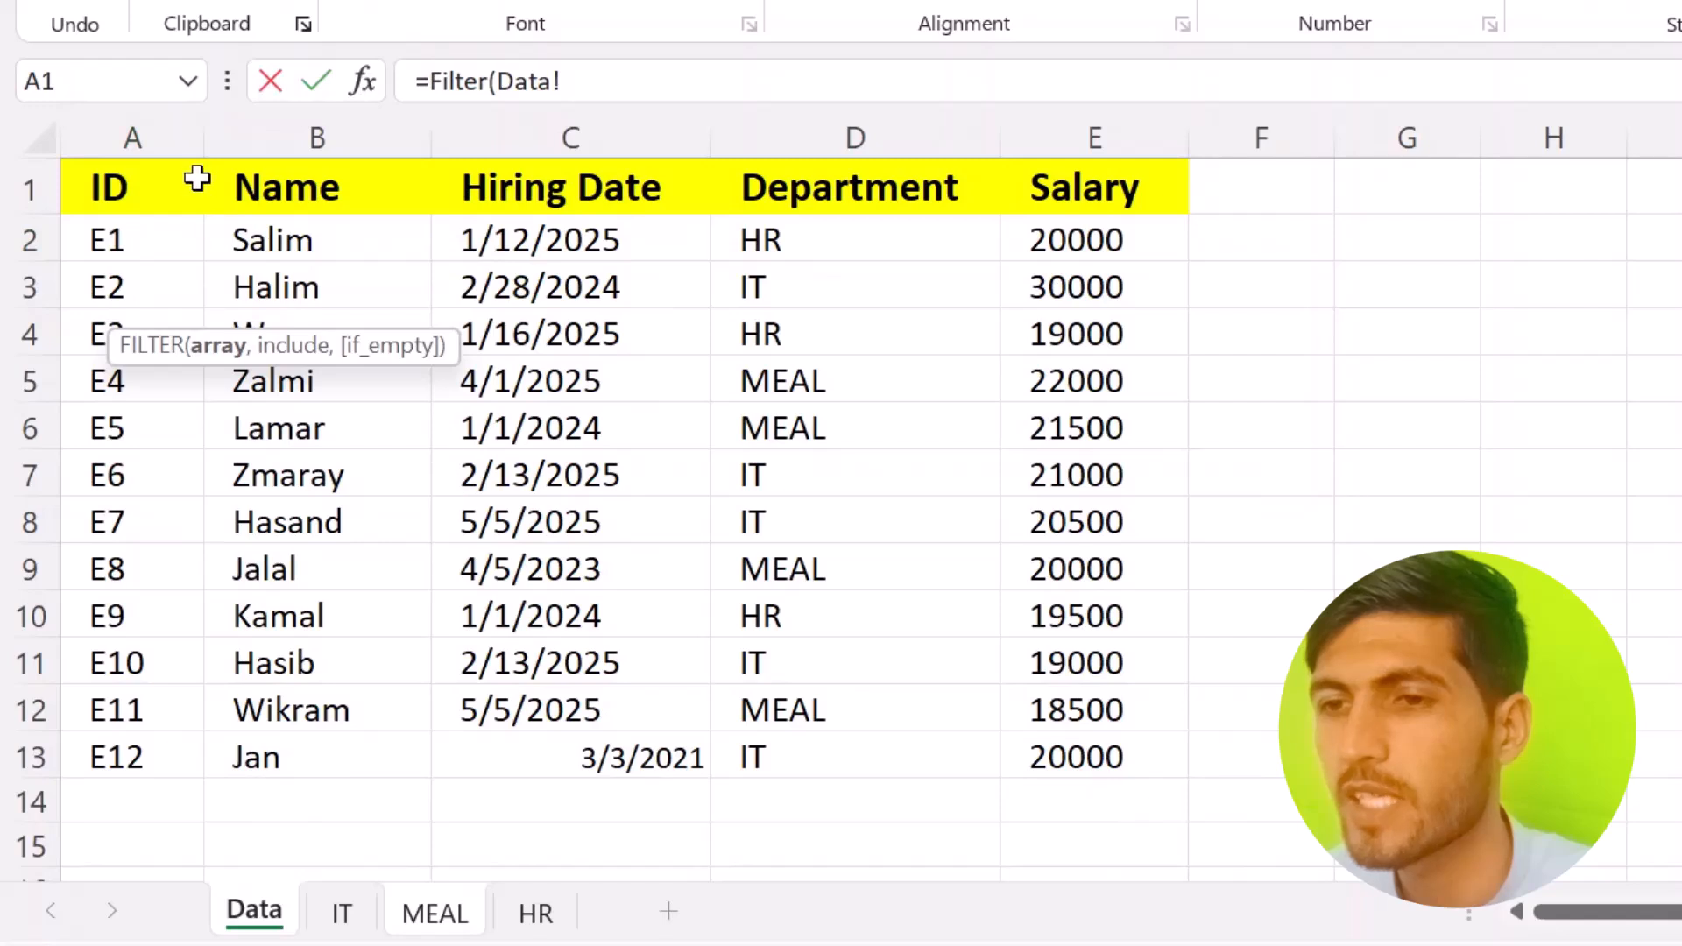
left_click_drag(167, 138, 1168, 263)
left_click(600, 81)
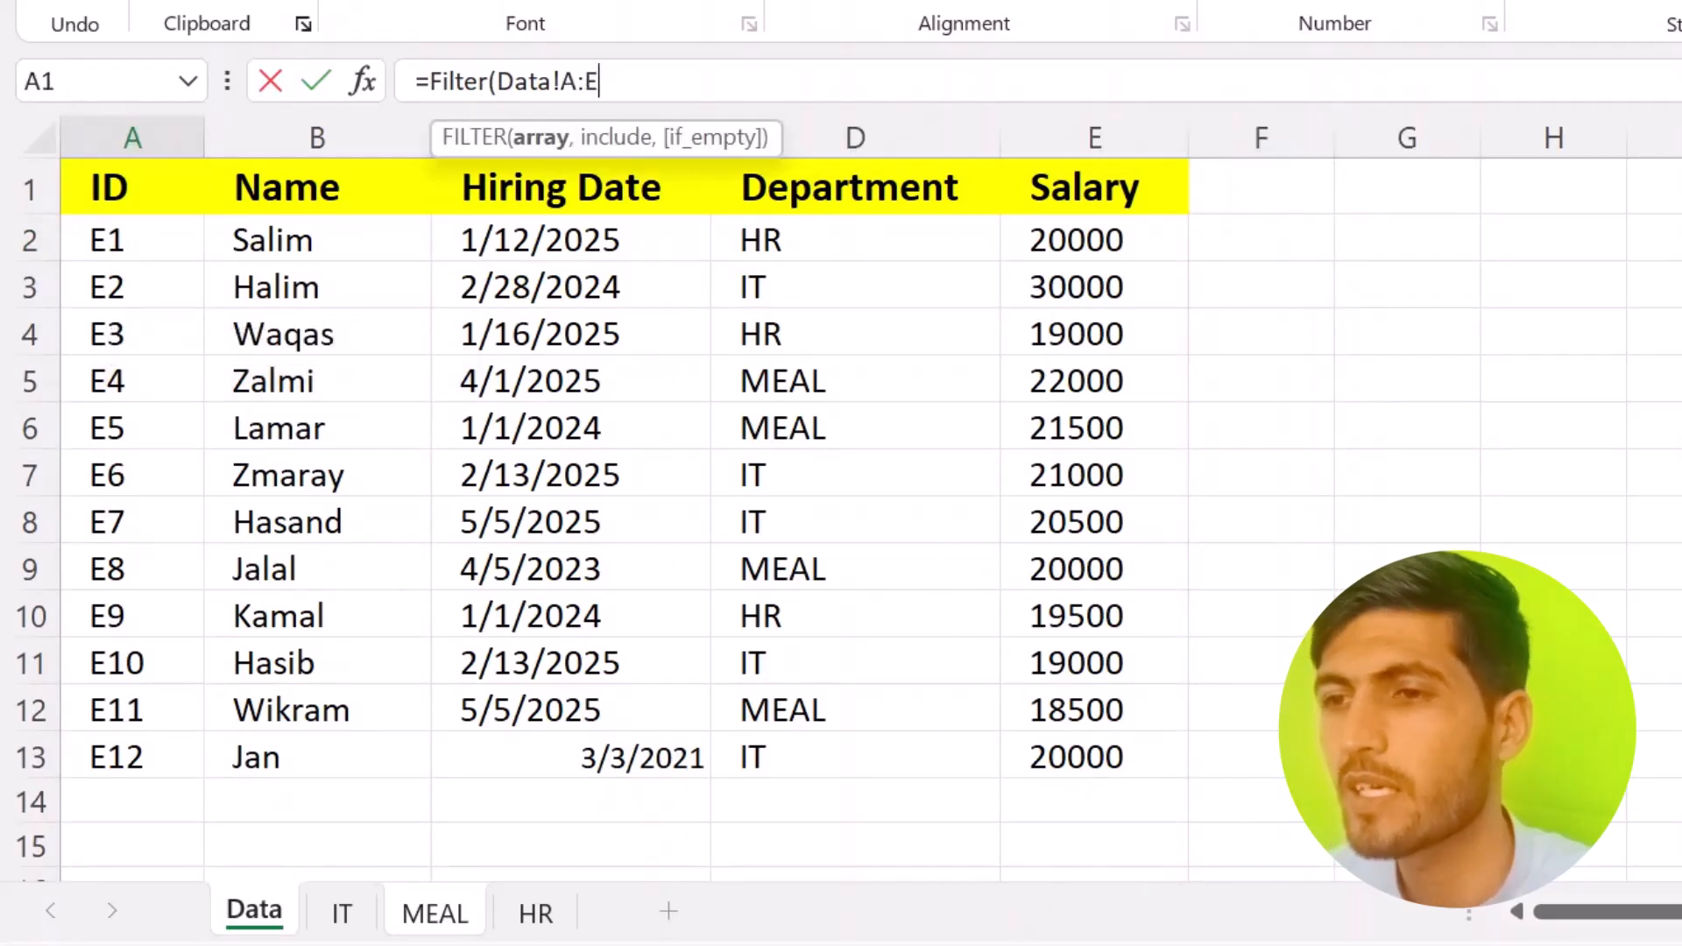
type(",")
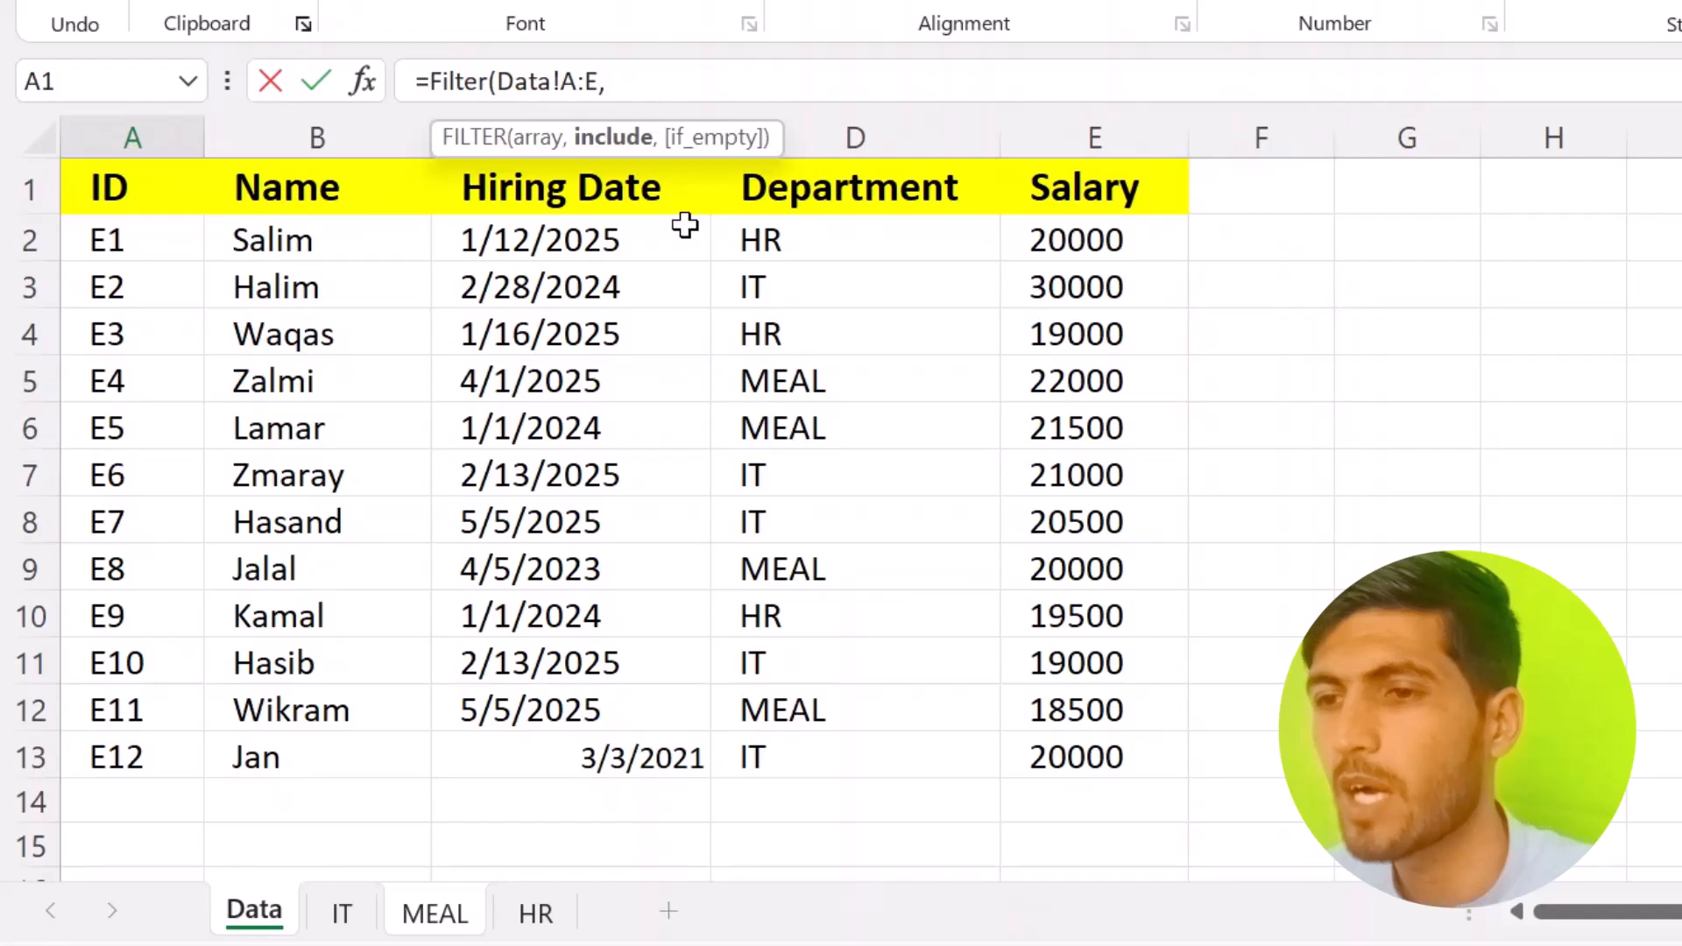
Complete the MEAL worksheet's FILTER formula with Data!D:D=MEAL!A1 as the include condition.
left_click(874, 129)
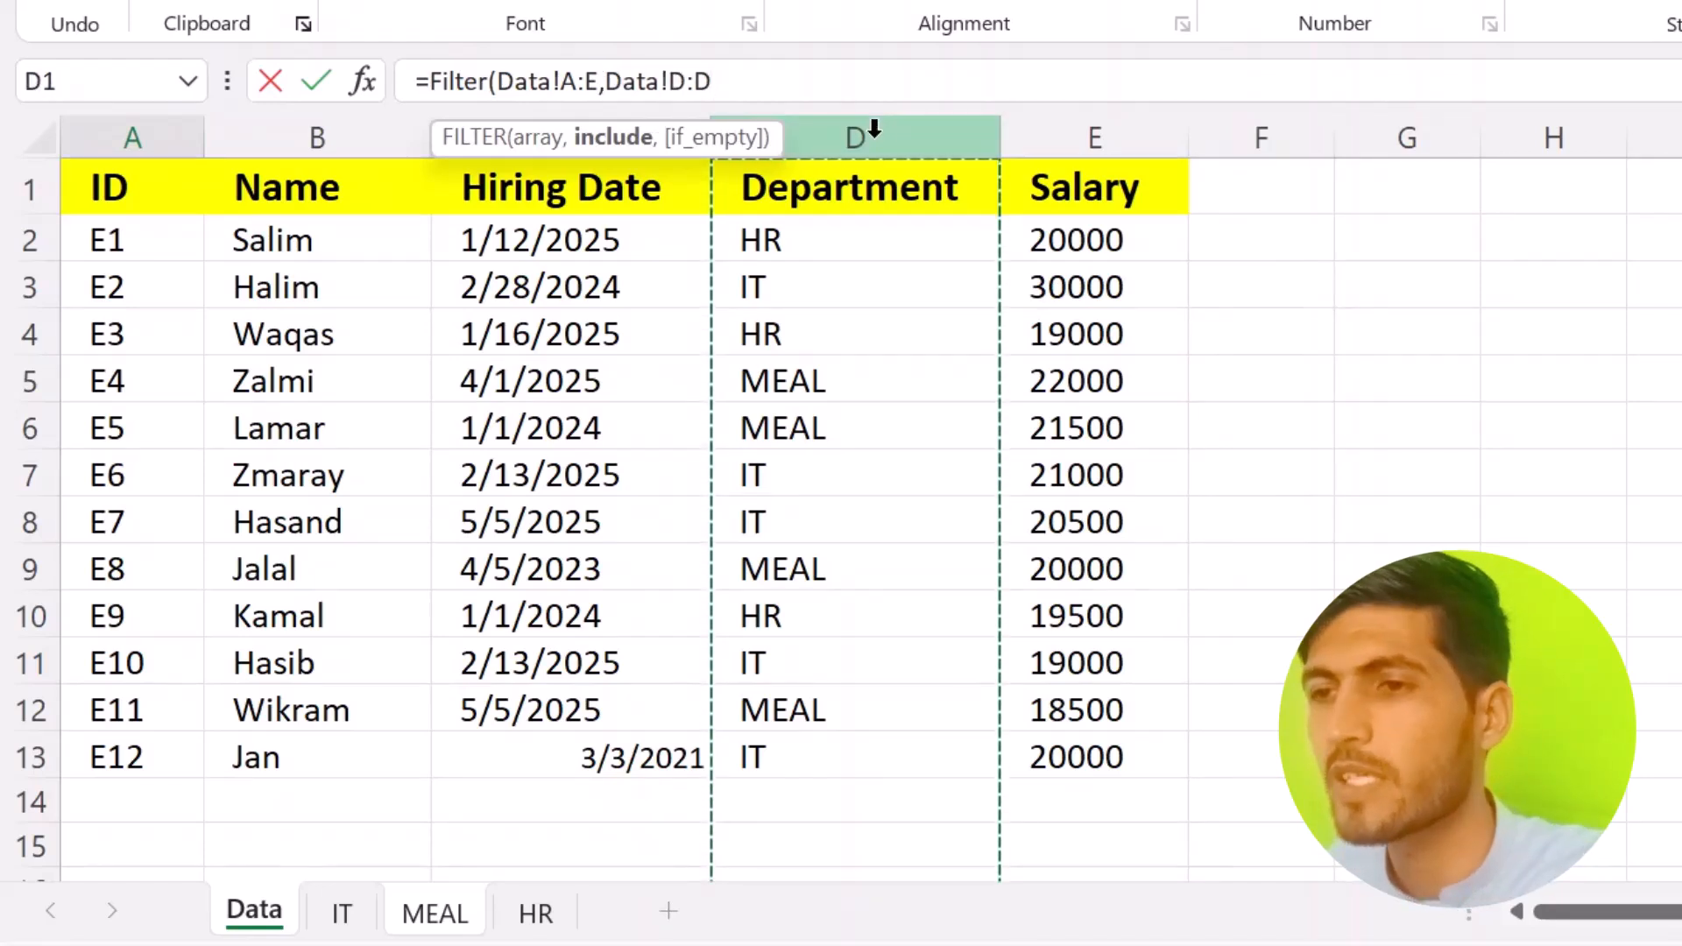
type("=")
left_click(442, 915)
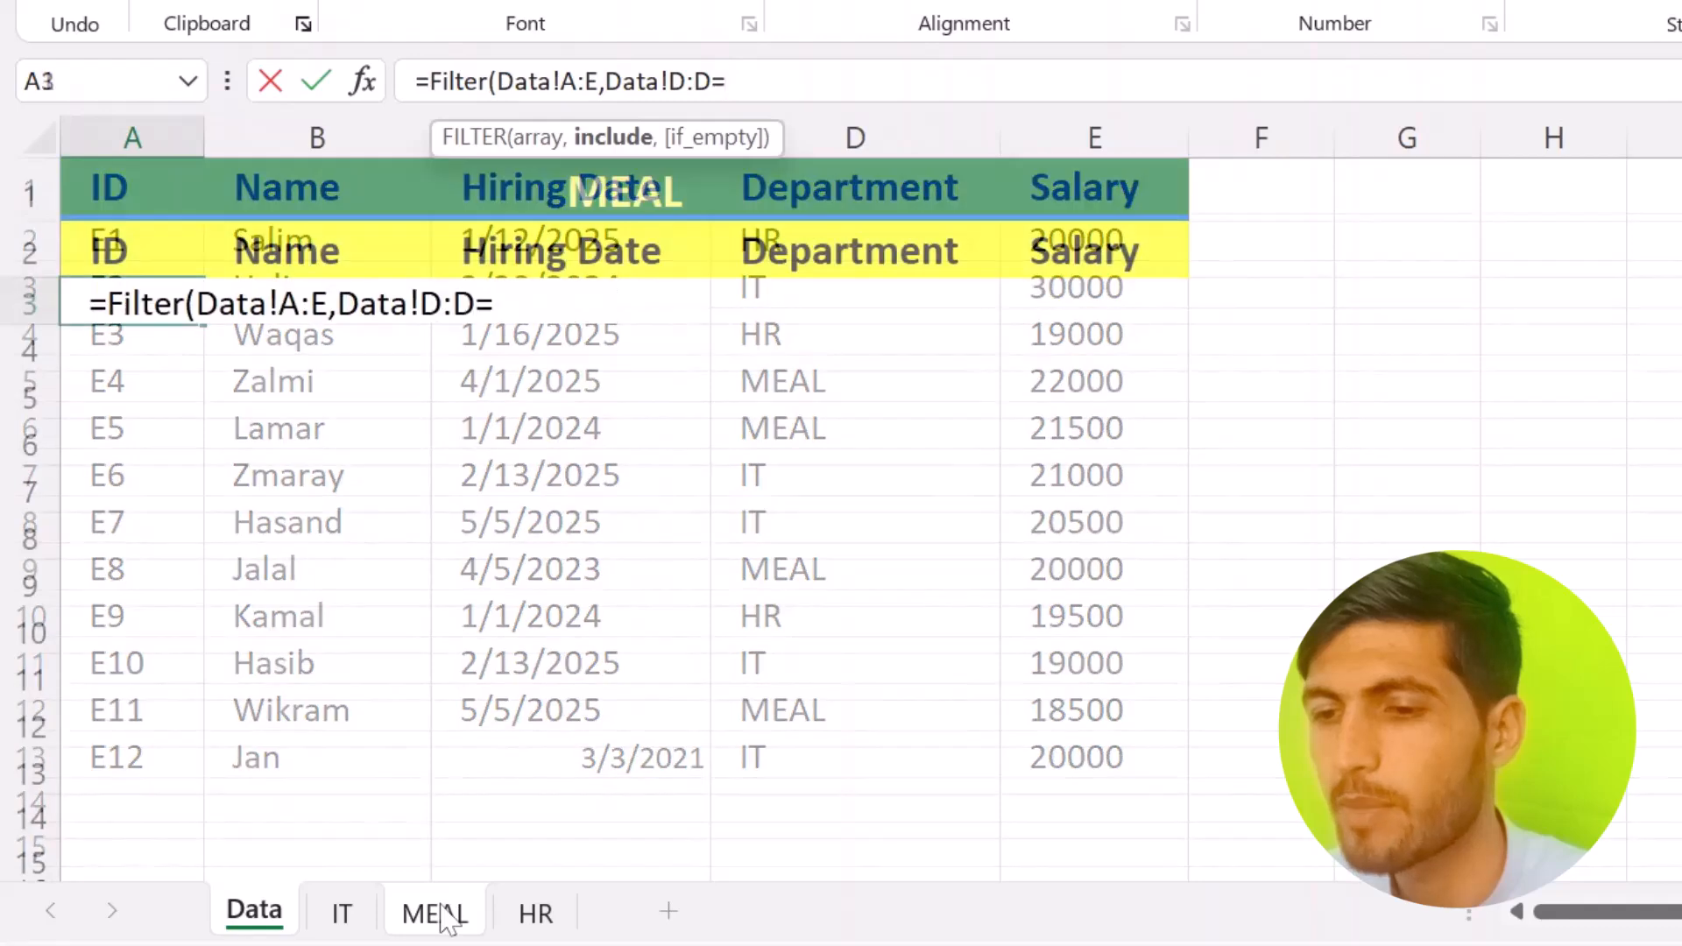
left_click(693, 205)
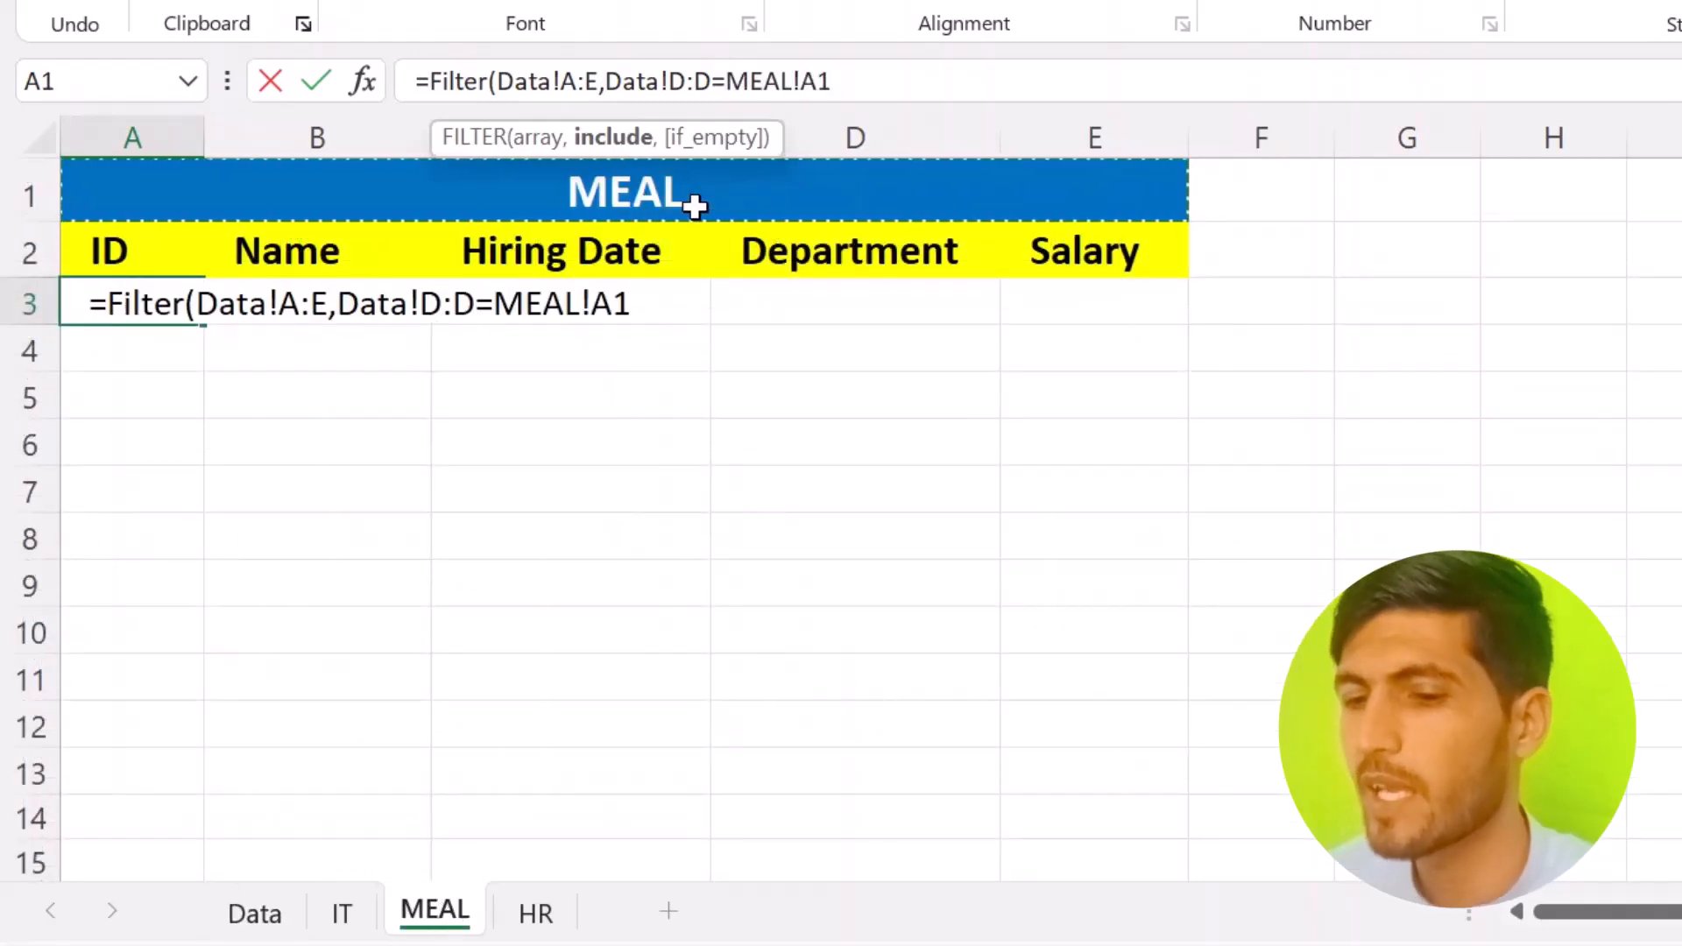
type(")")
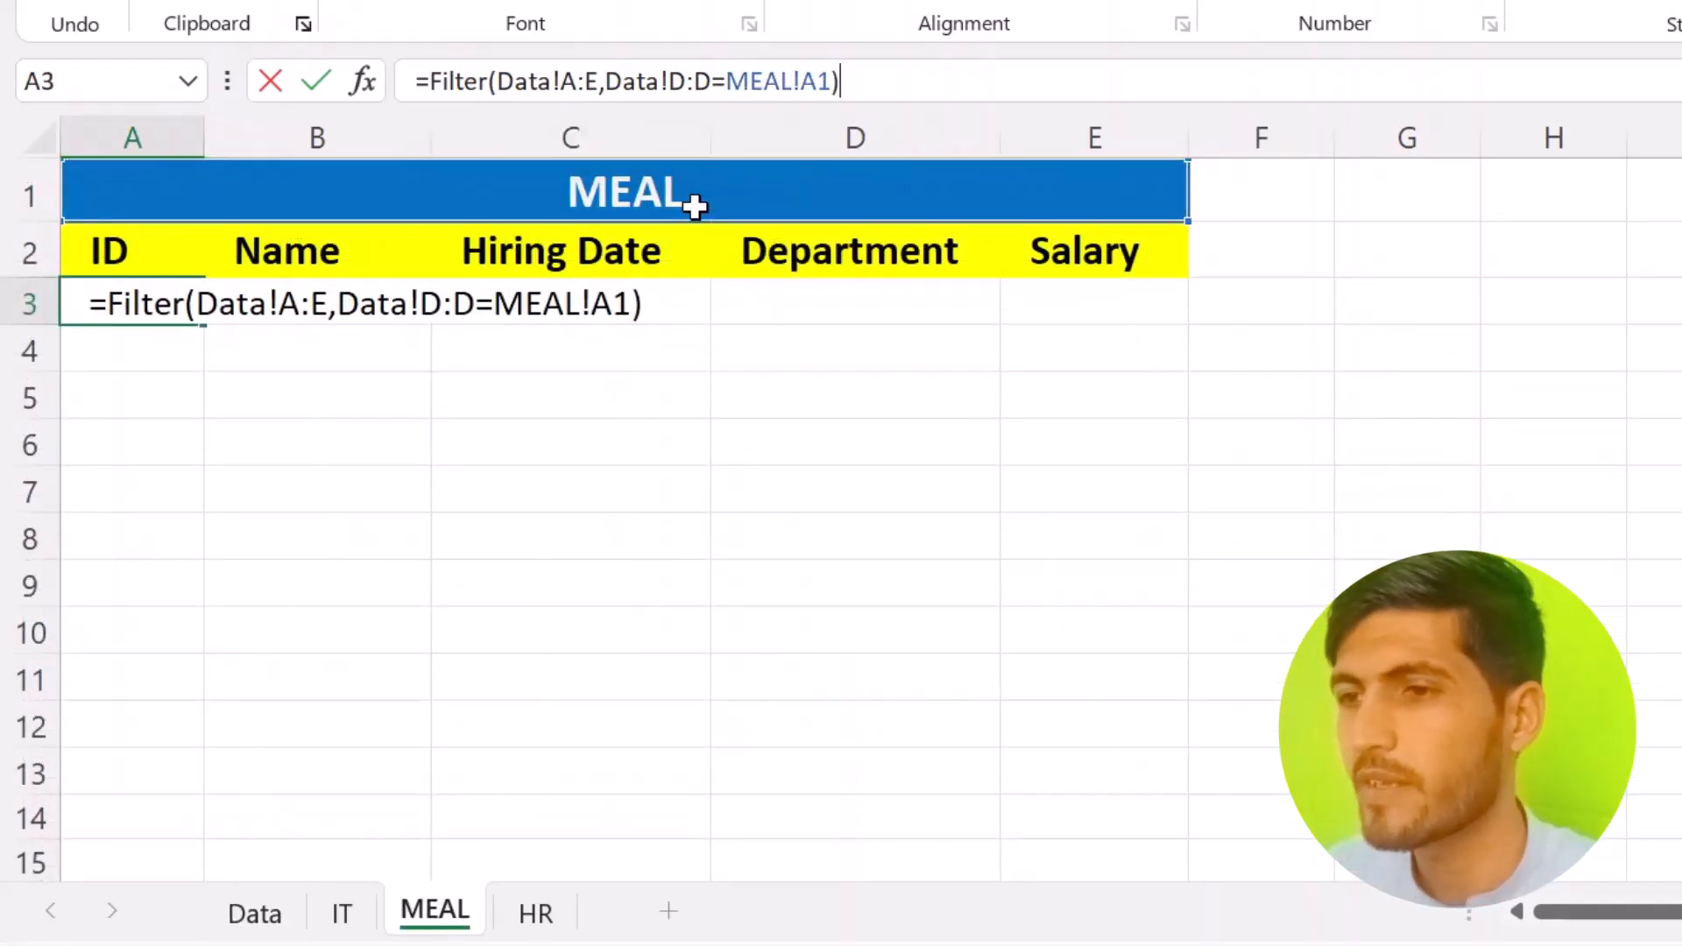
key("Return")
left_click(825, 394)
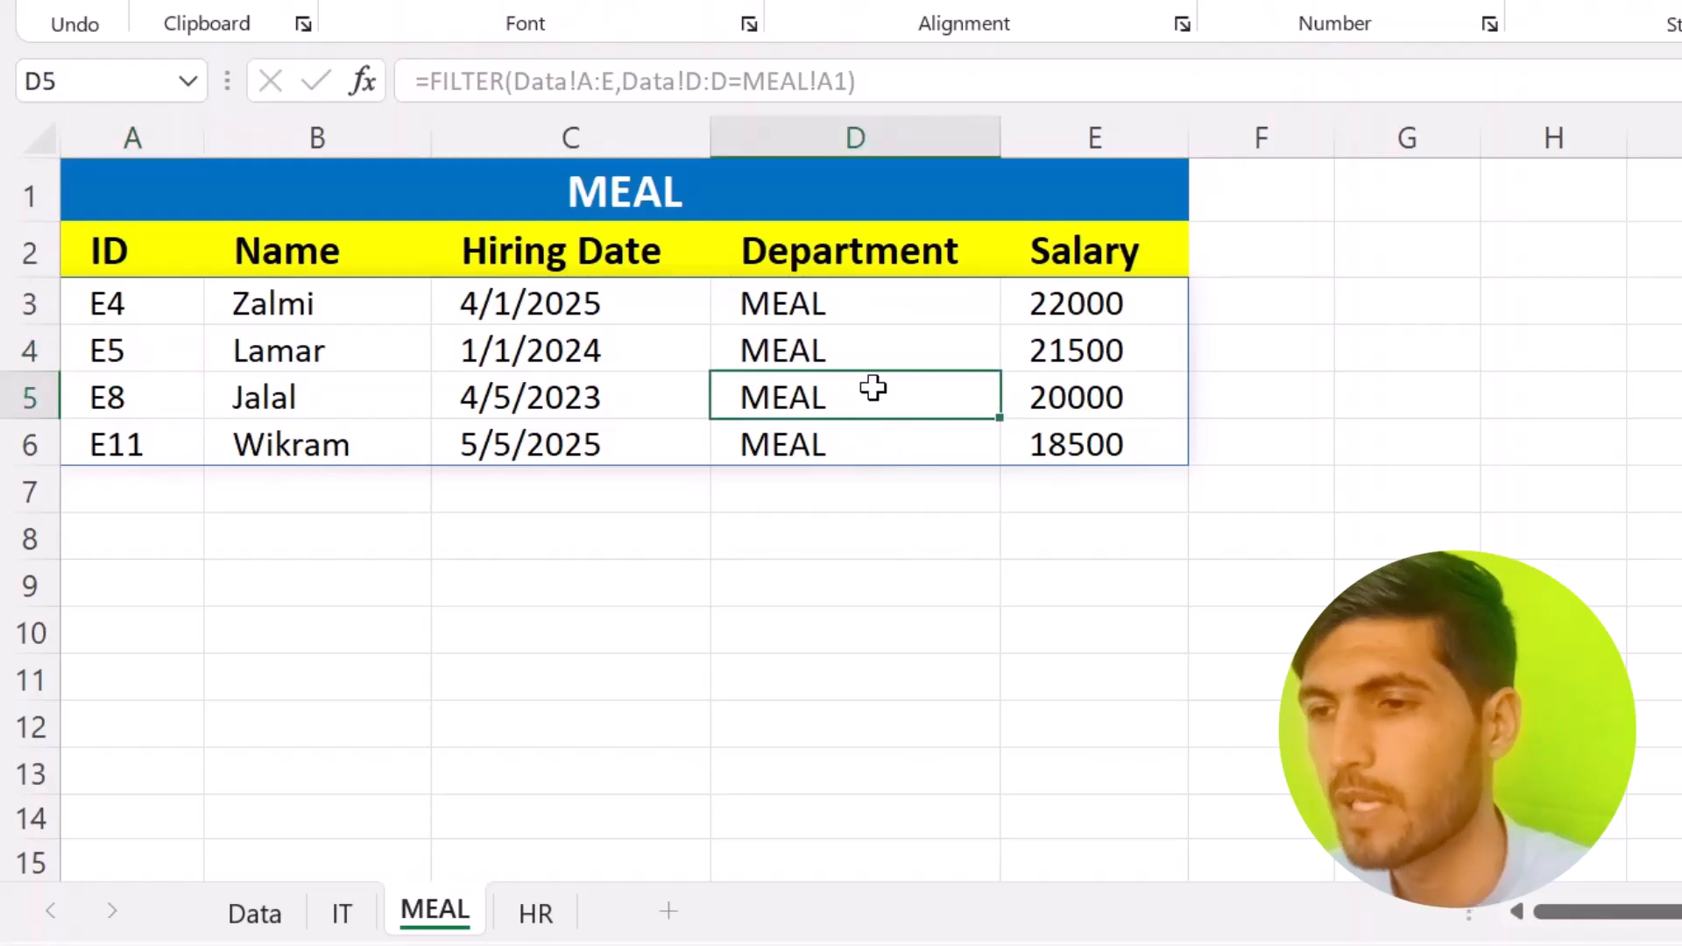
Start a FILTER formula in cell A3 of the HR worksheet with Data!A:E as the array.
left_click(552, 911)
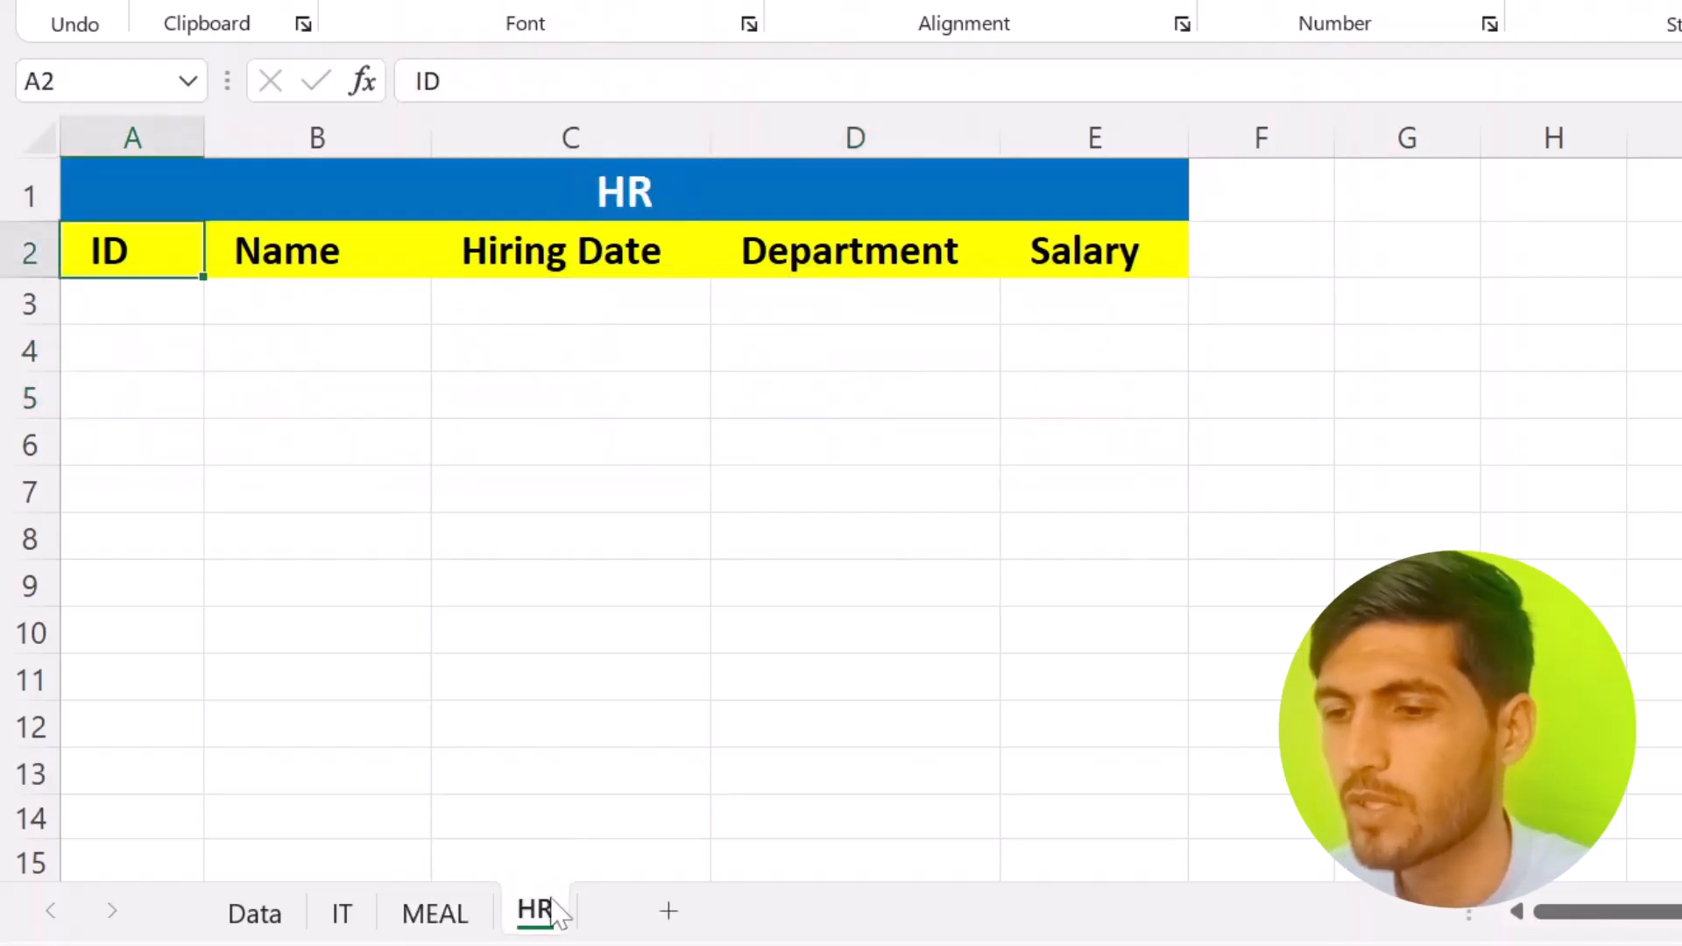
left_click(163, 312)
type("=Filter(")
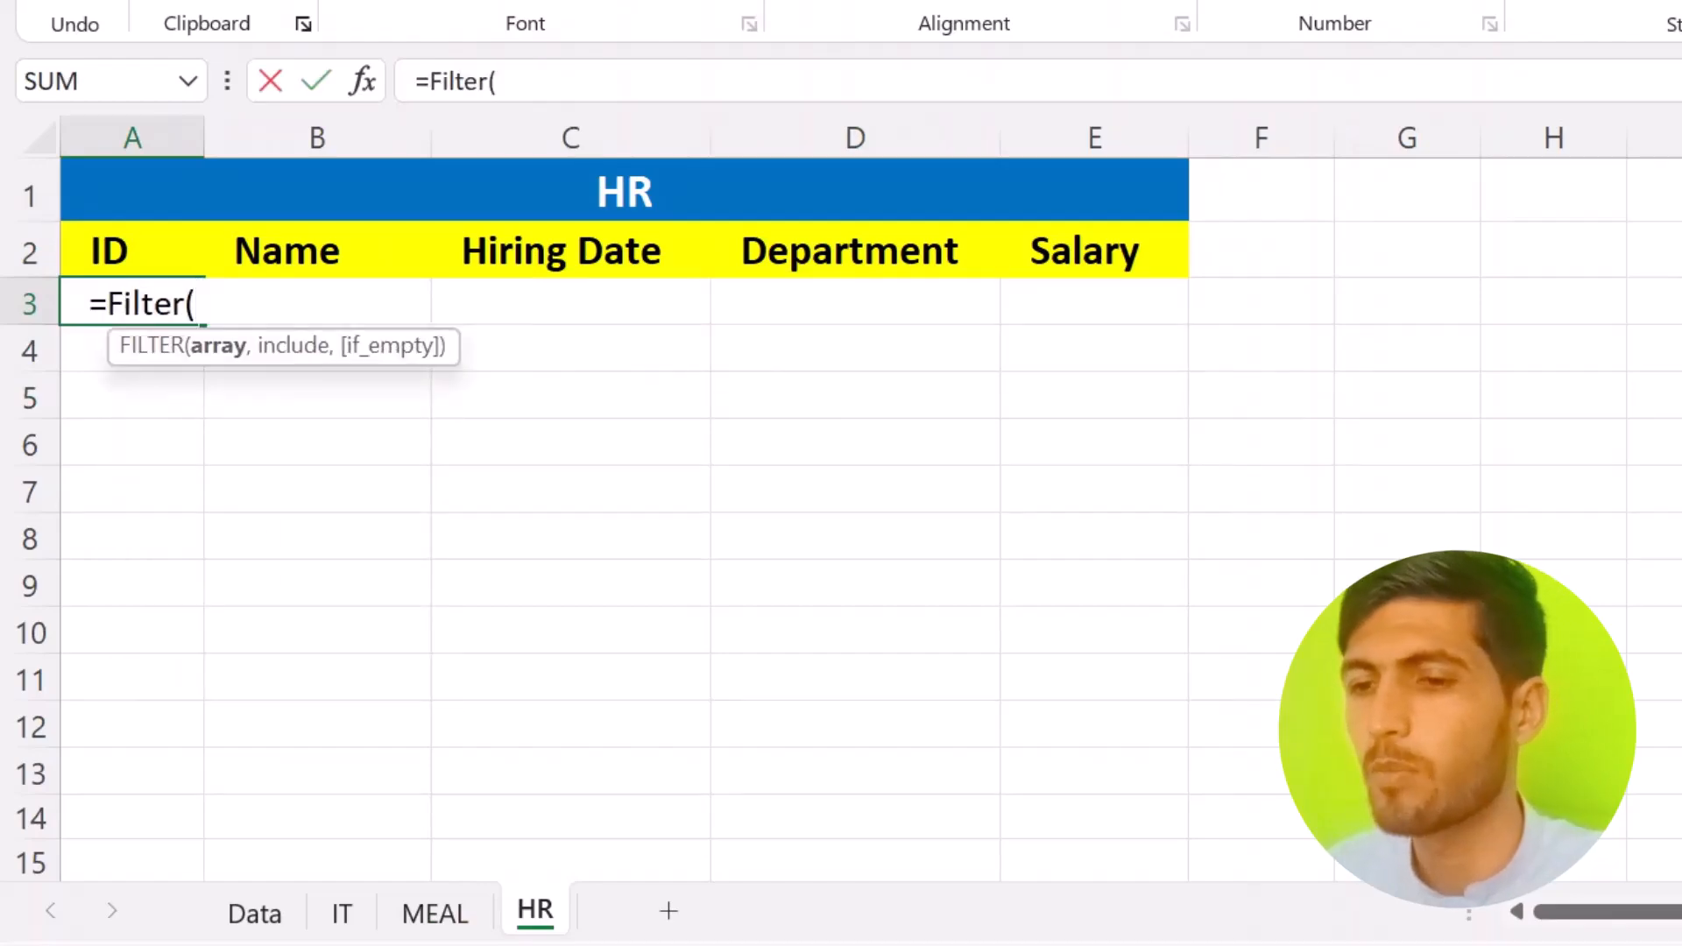
left_click(255, 911)
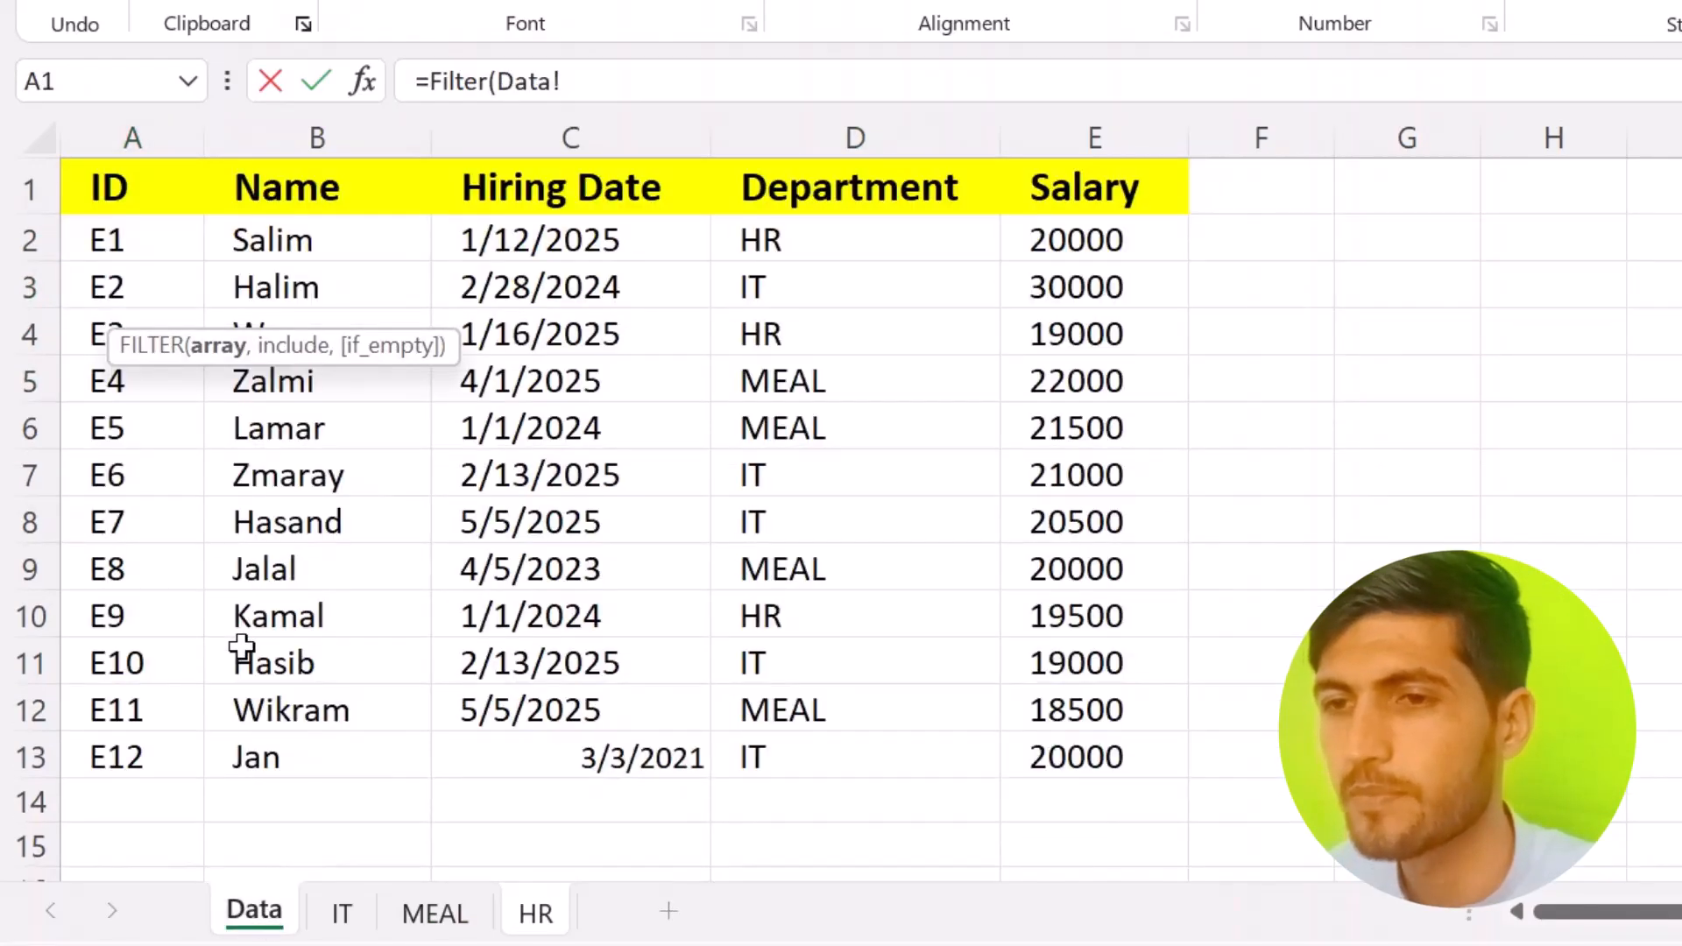
left_click_drag(140, 140, 1056, 248)
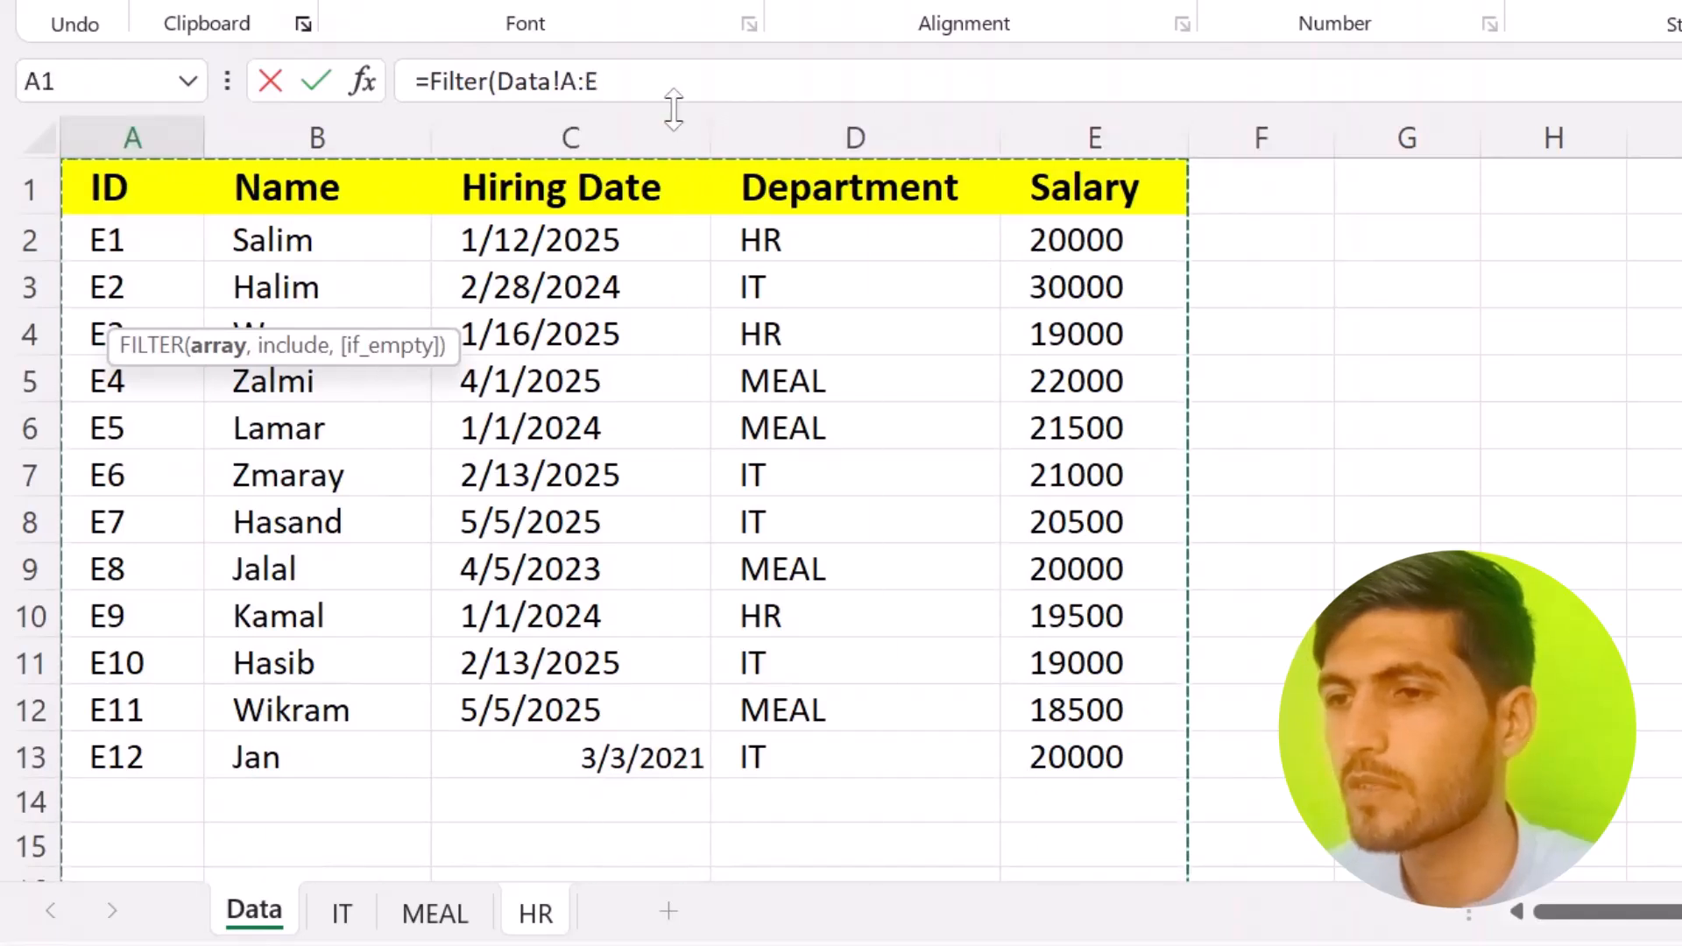
left_click(666, 83)
type(",")
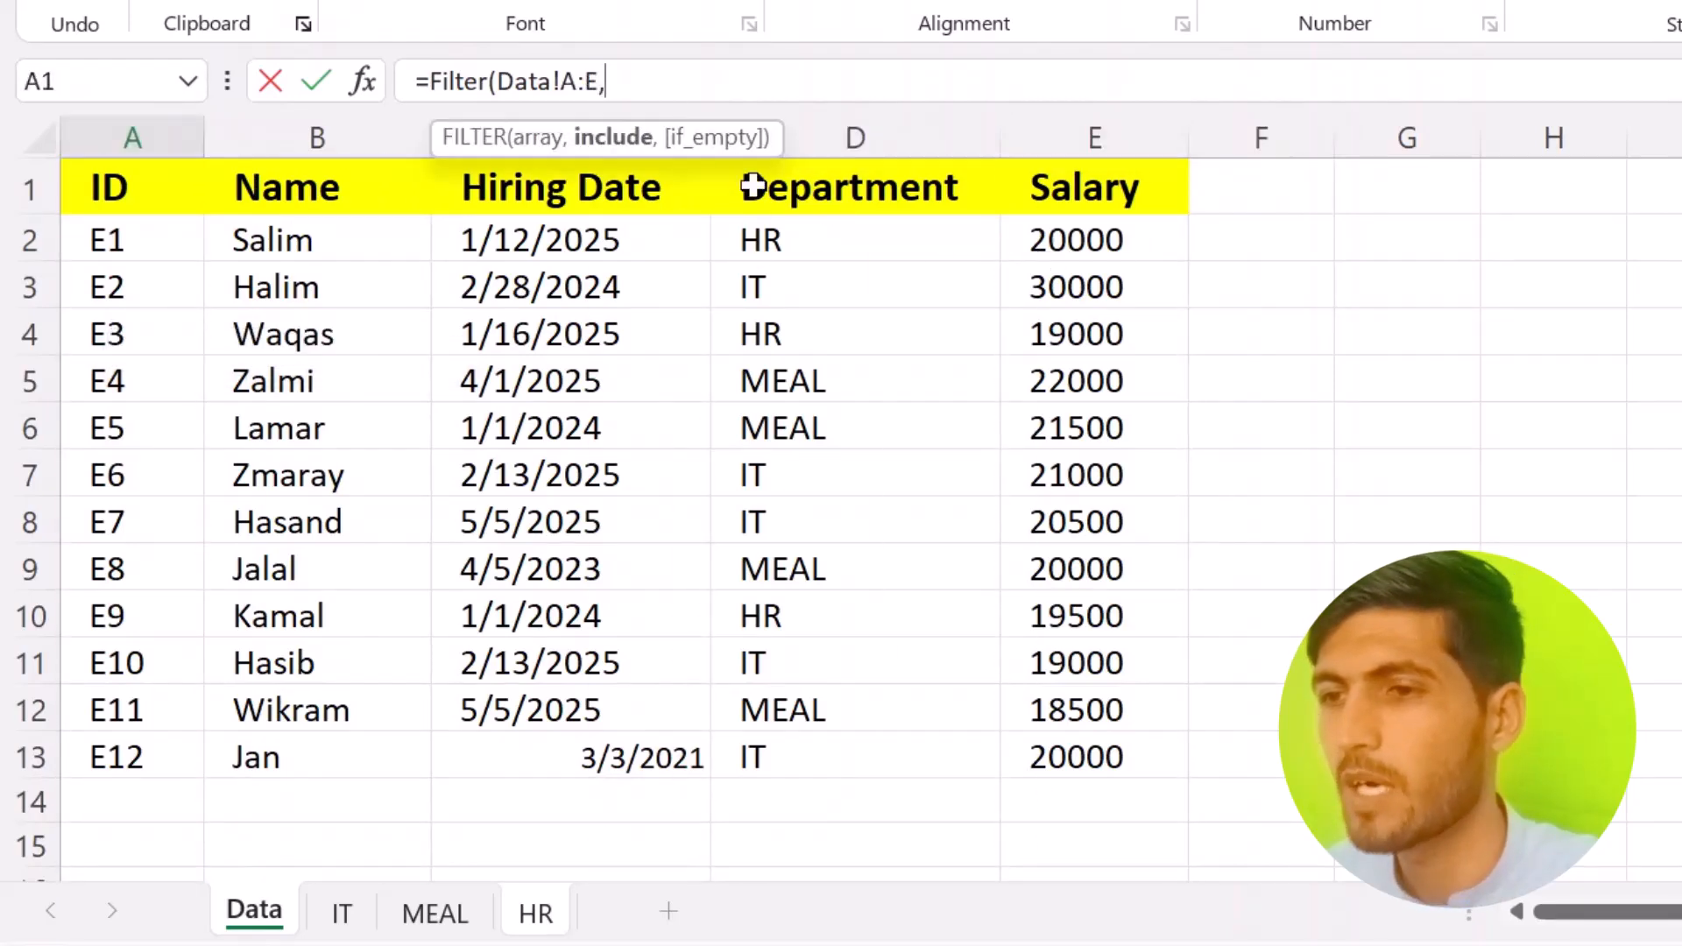
Complete the HR worksheet's FILTER formula with Data!D:D=HR!A1 as the include condition.
left_click(856, 138)
type("=")
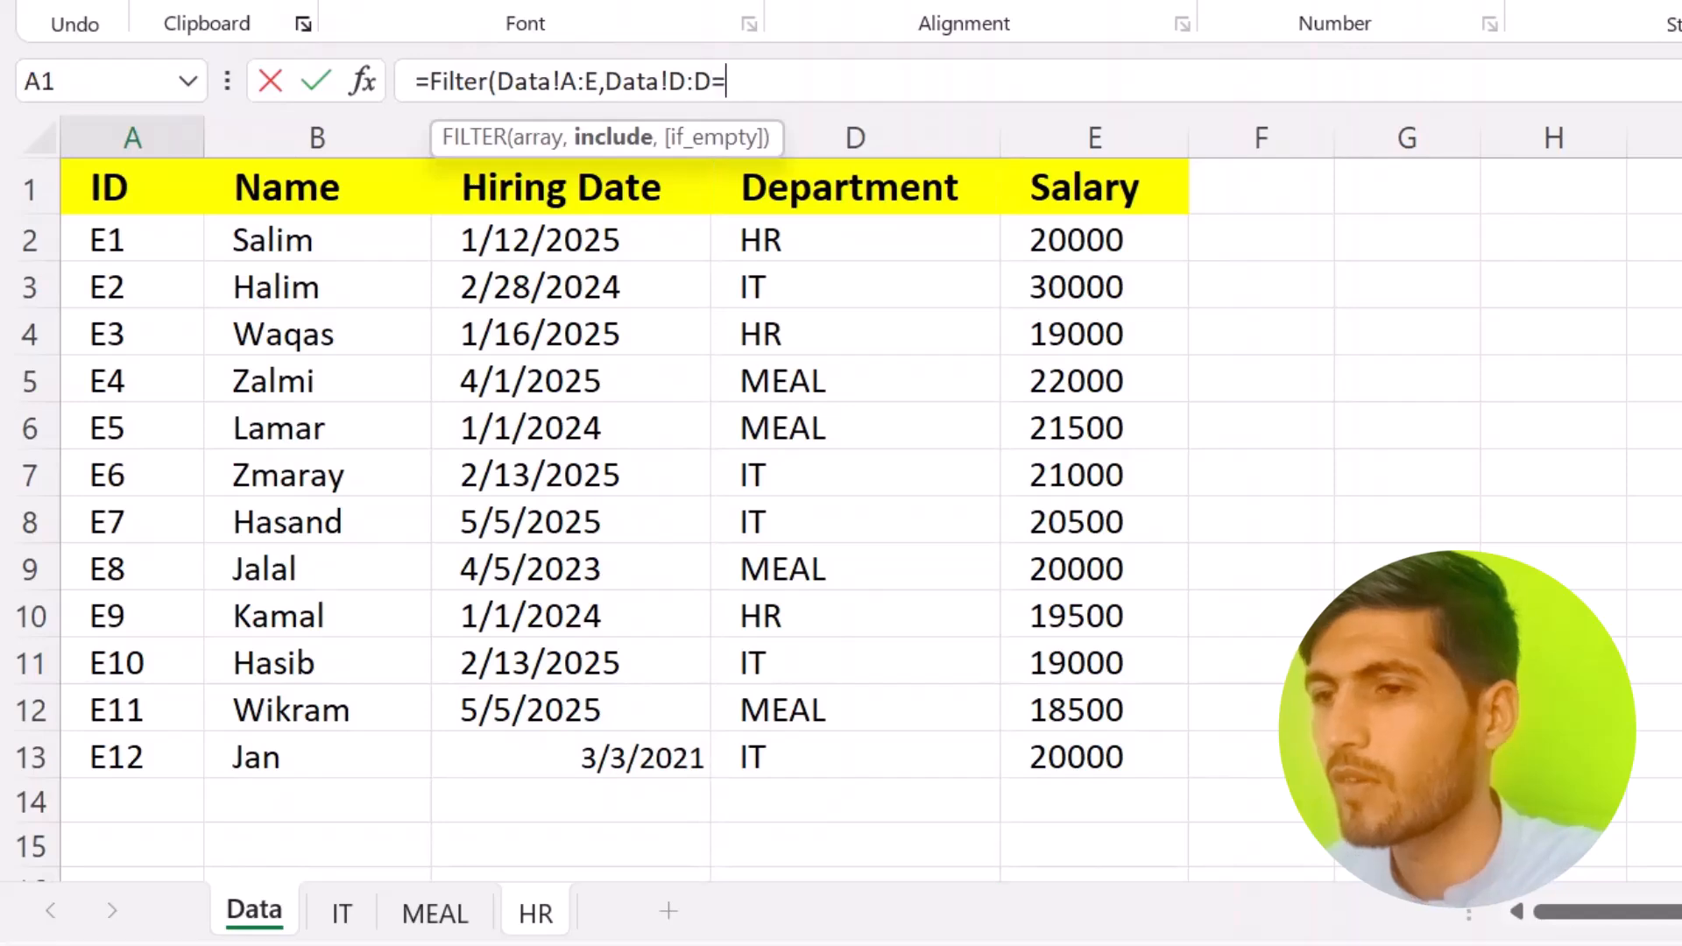
left_click(531, 927)
left_click(686, 208)
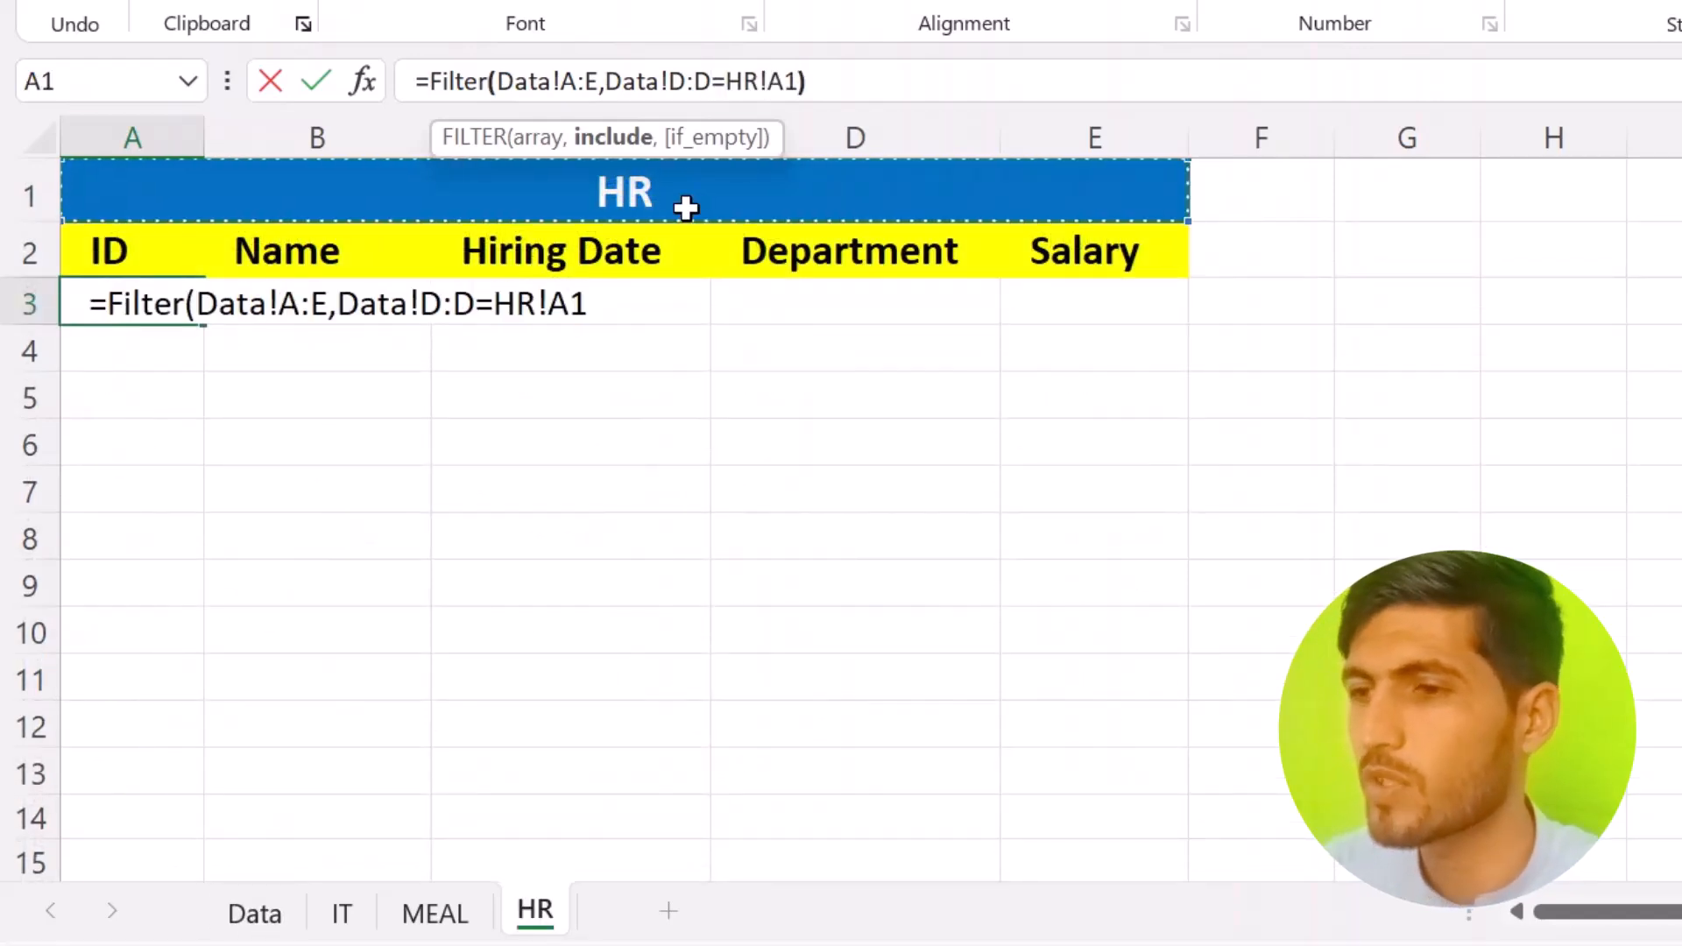
type(")")
key("Return")
left_click(892, 381)
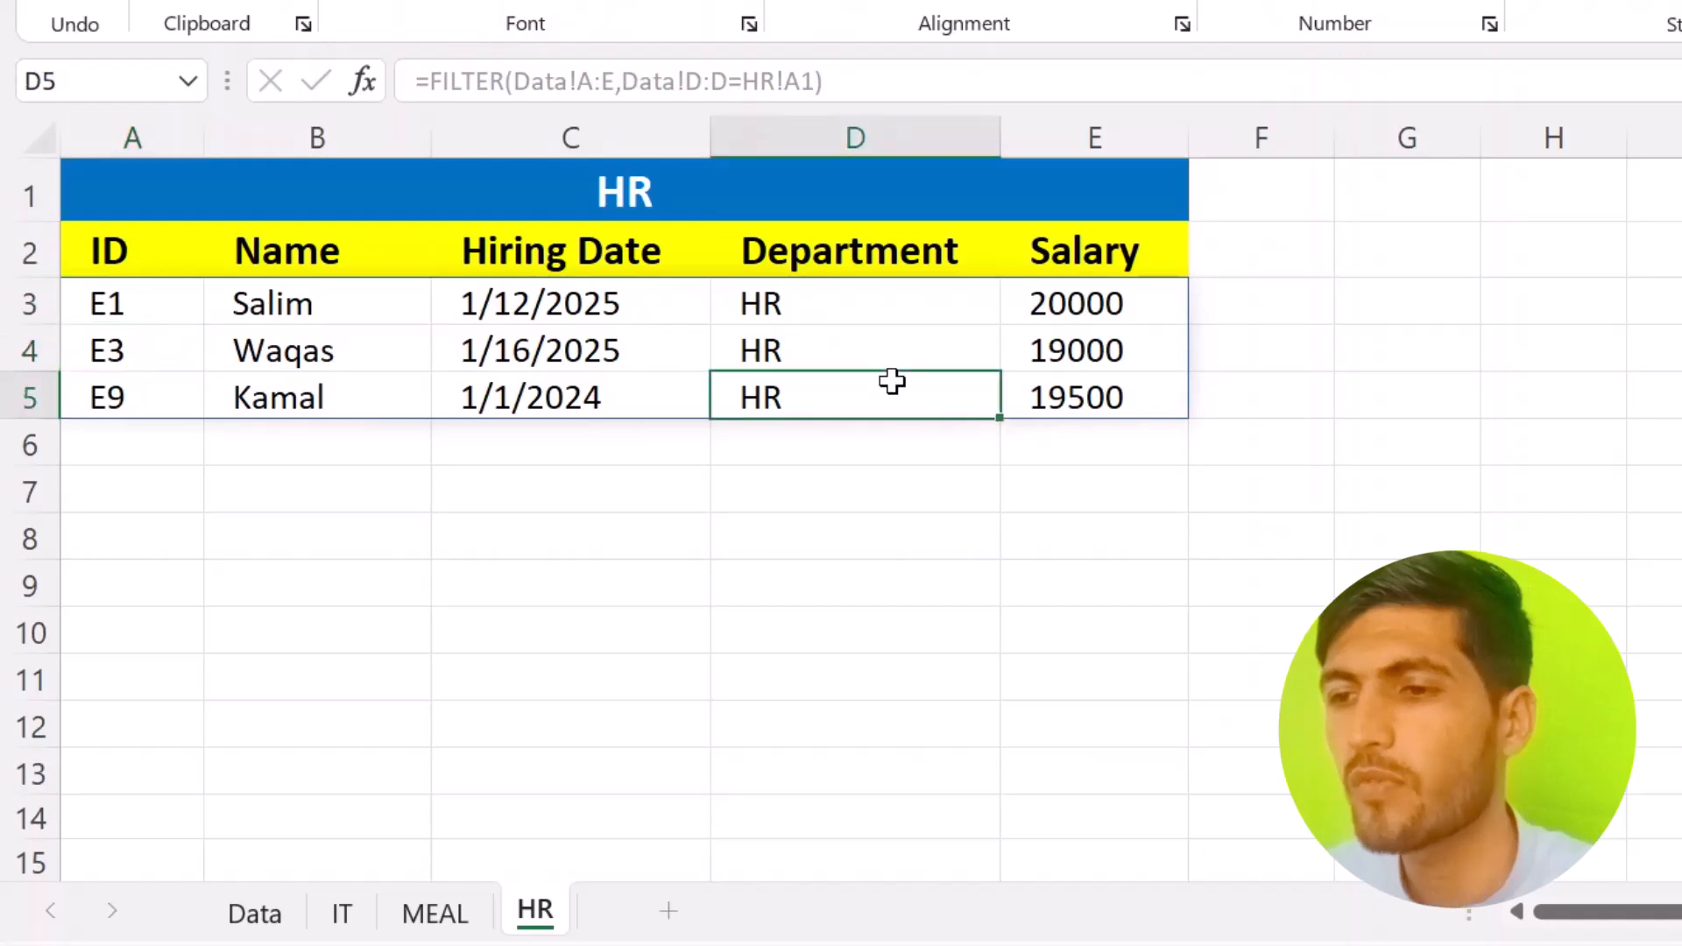
left_click(751, 357)
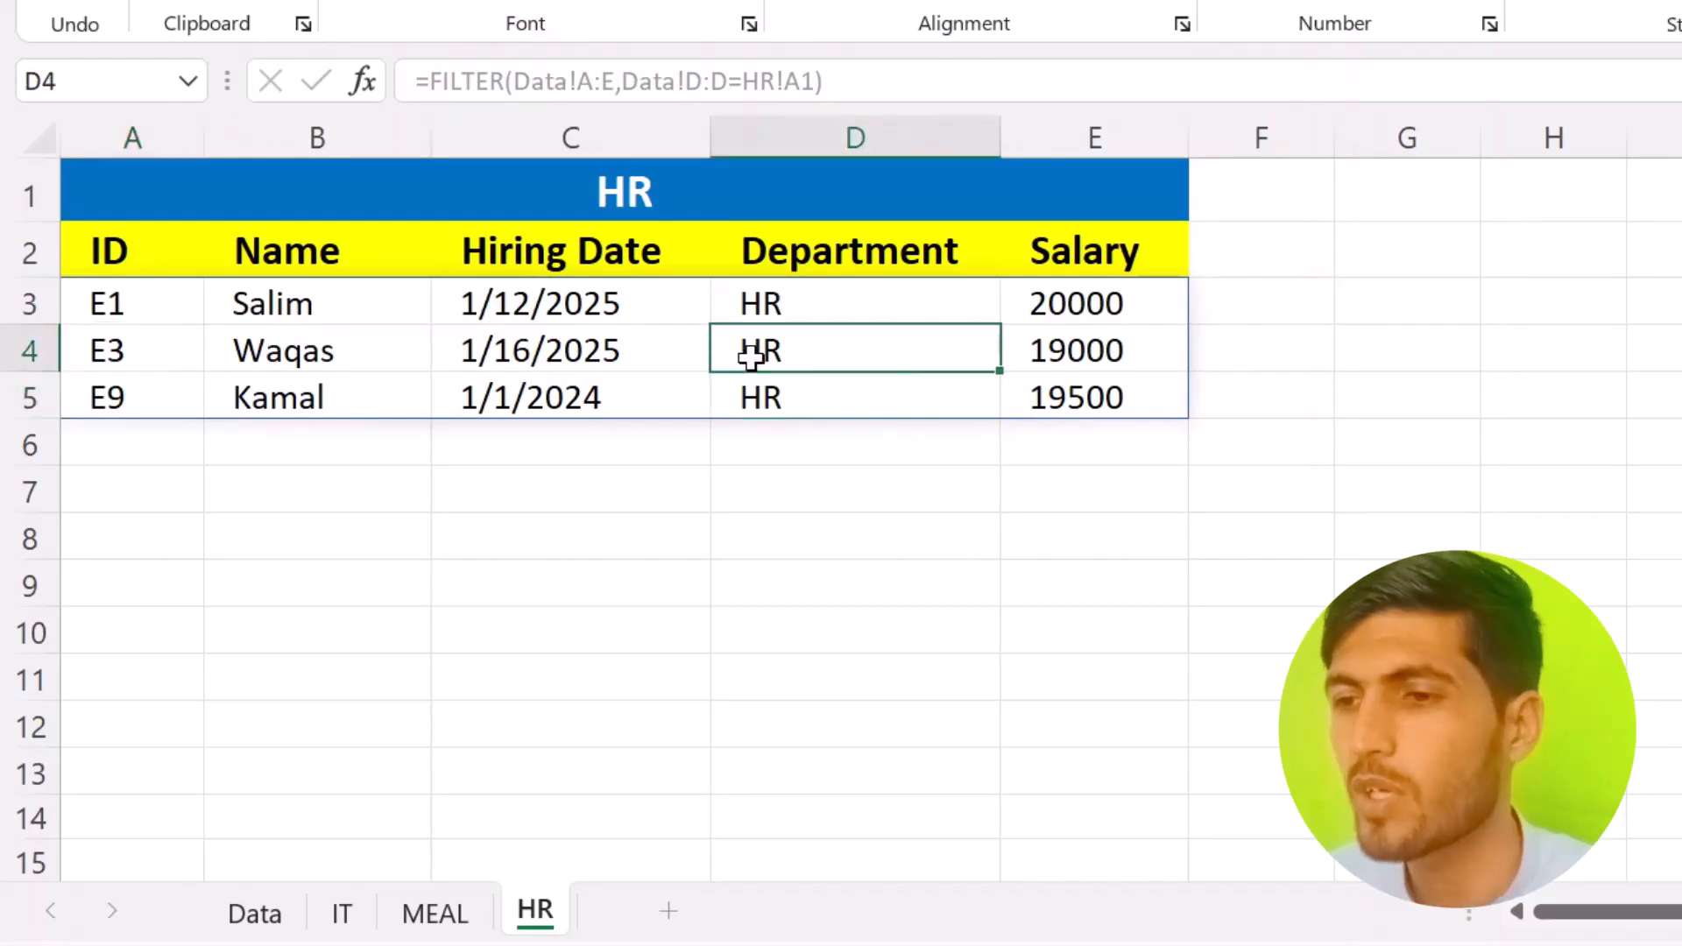
Add an employee in row 14 of the Data worksheet with the next ID, the employee's name and hiring date 4/4/2022.
left_click(281, 911)
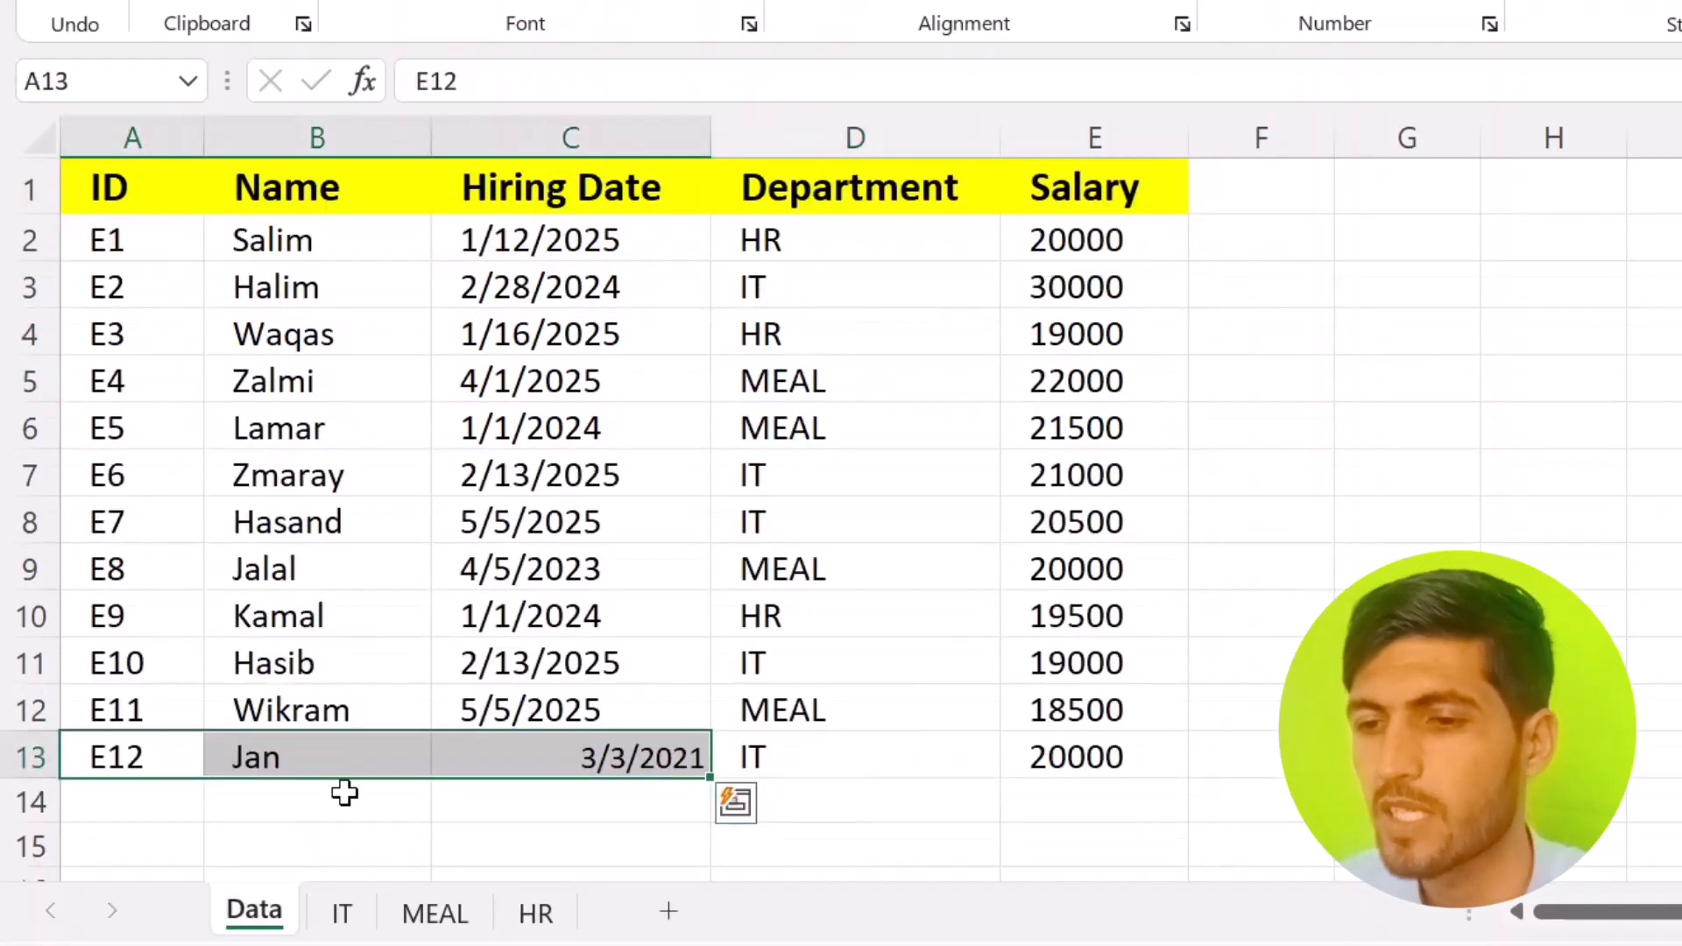
scroll(377, 701, "down", 2)
left_click(165, 518)
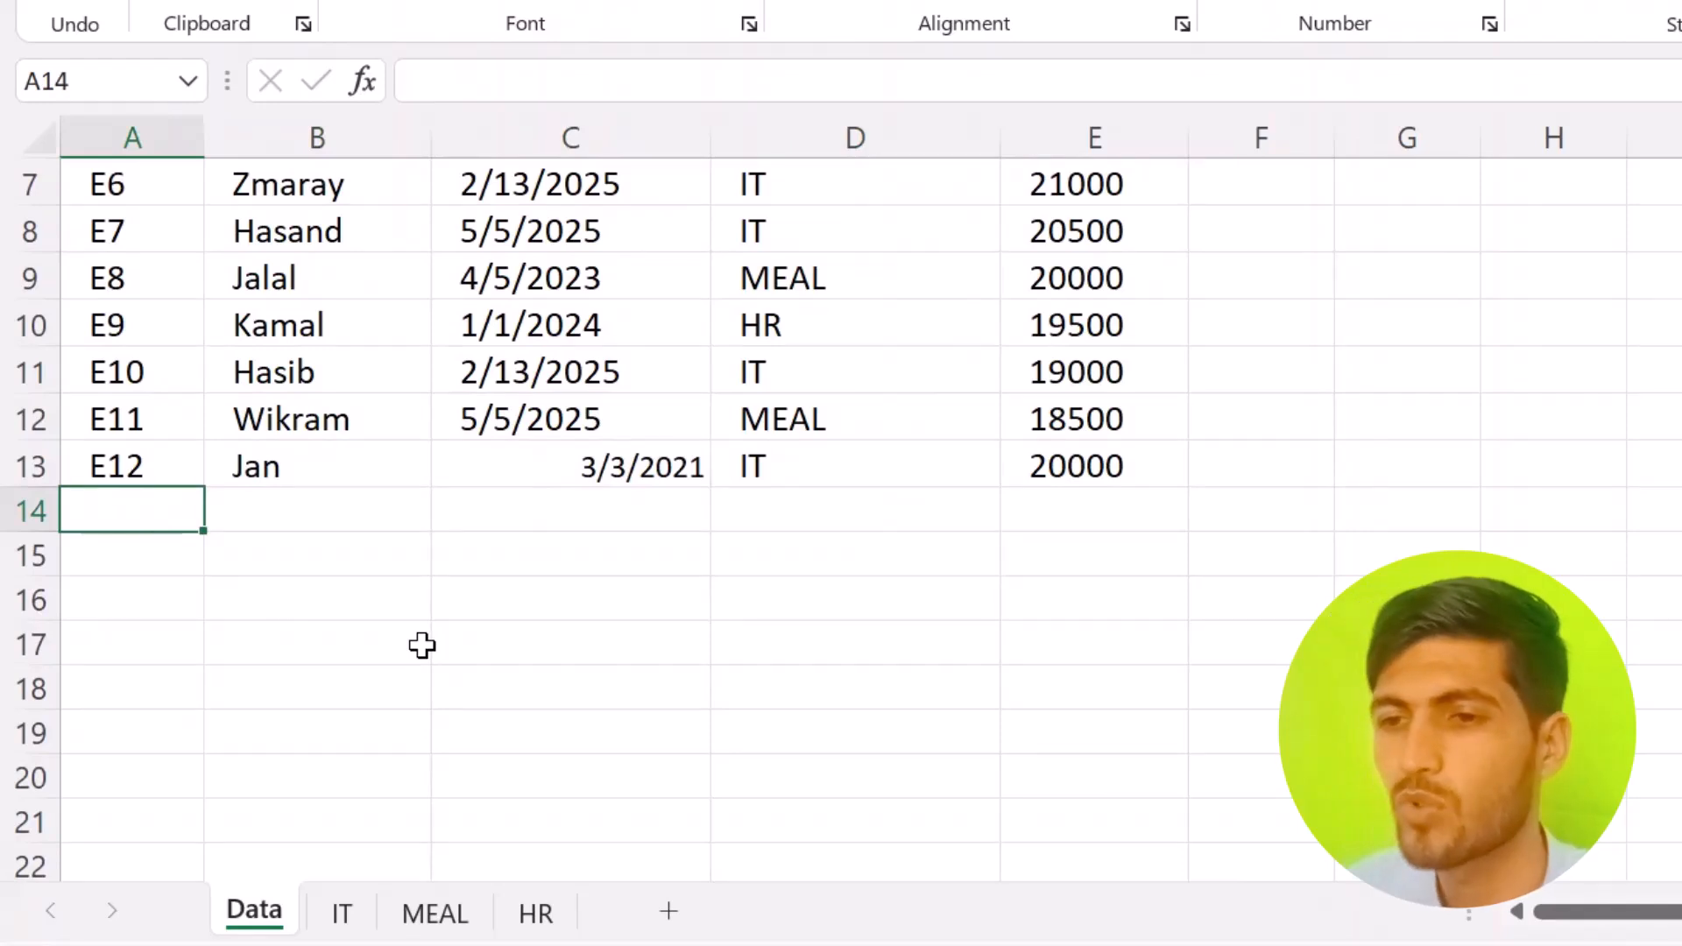
type("E13")
key("Tab")
type("Mahmood")
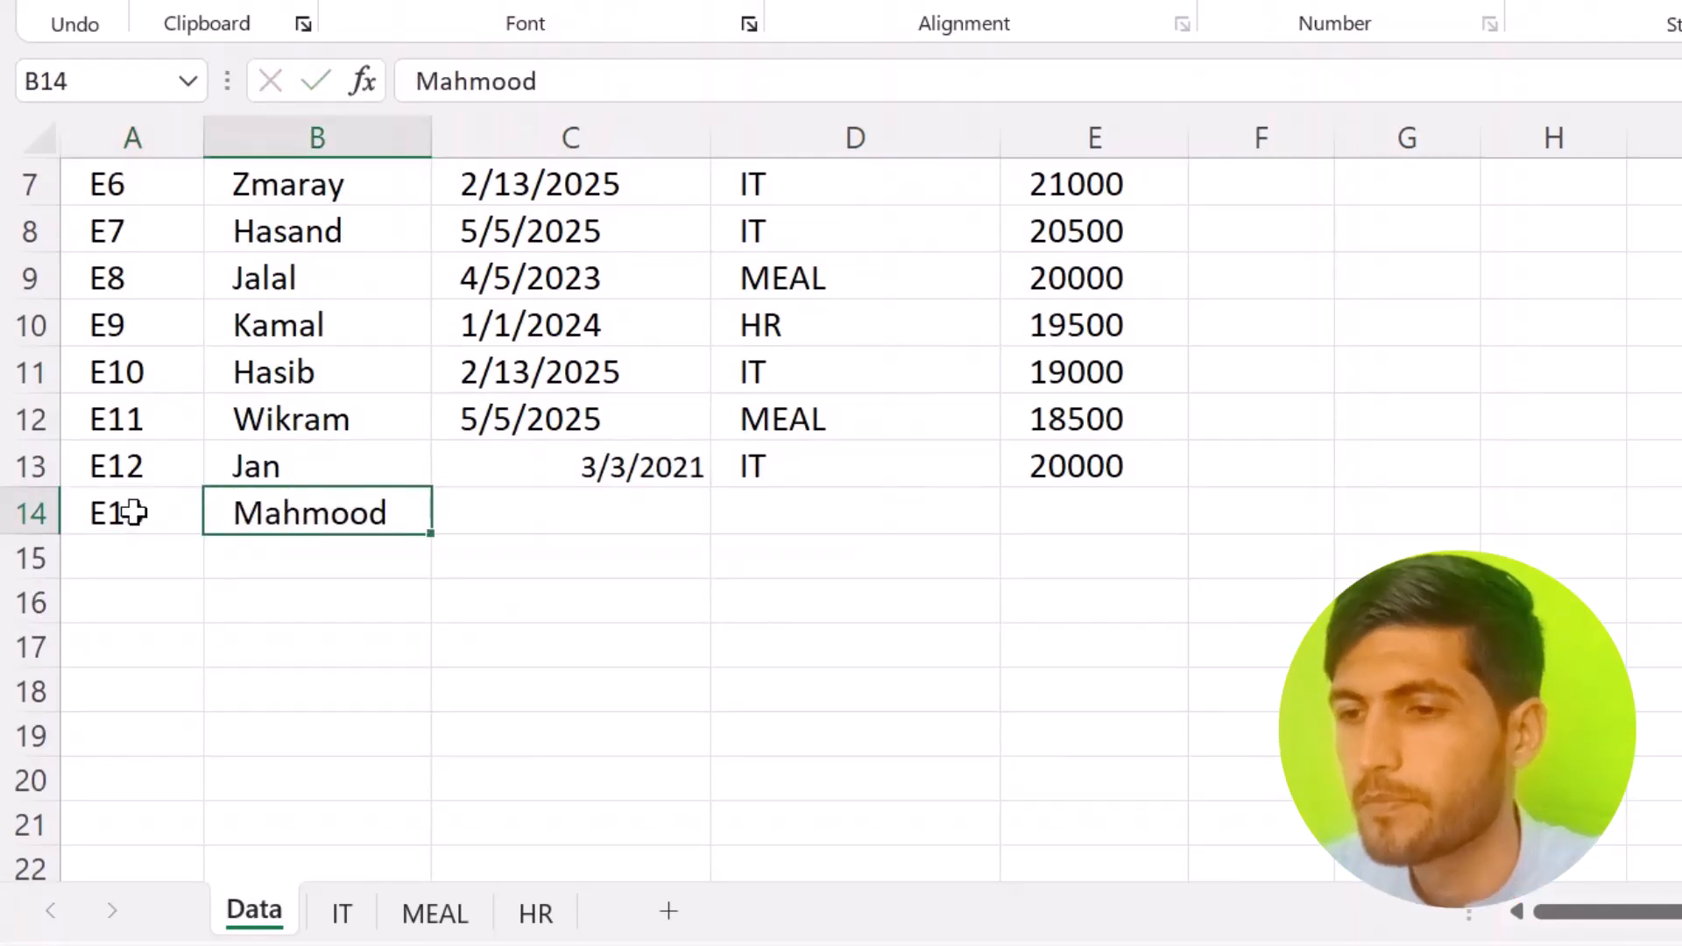
key("Tab")
type("4/4/")
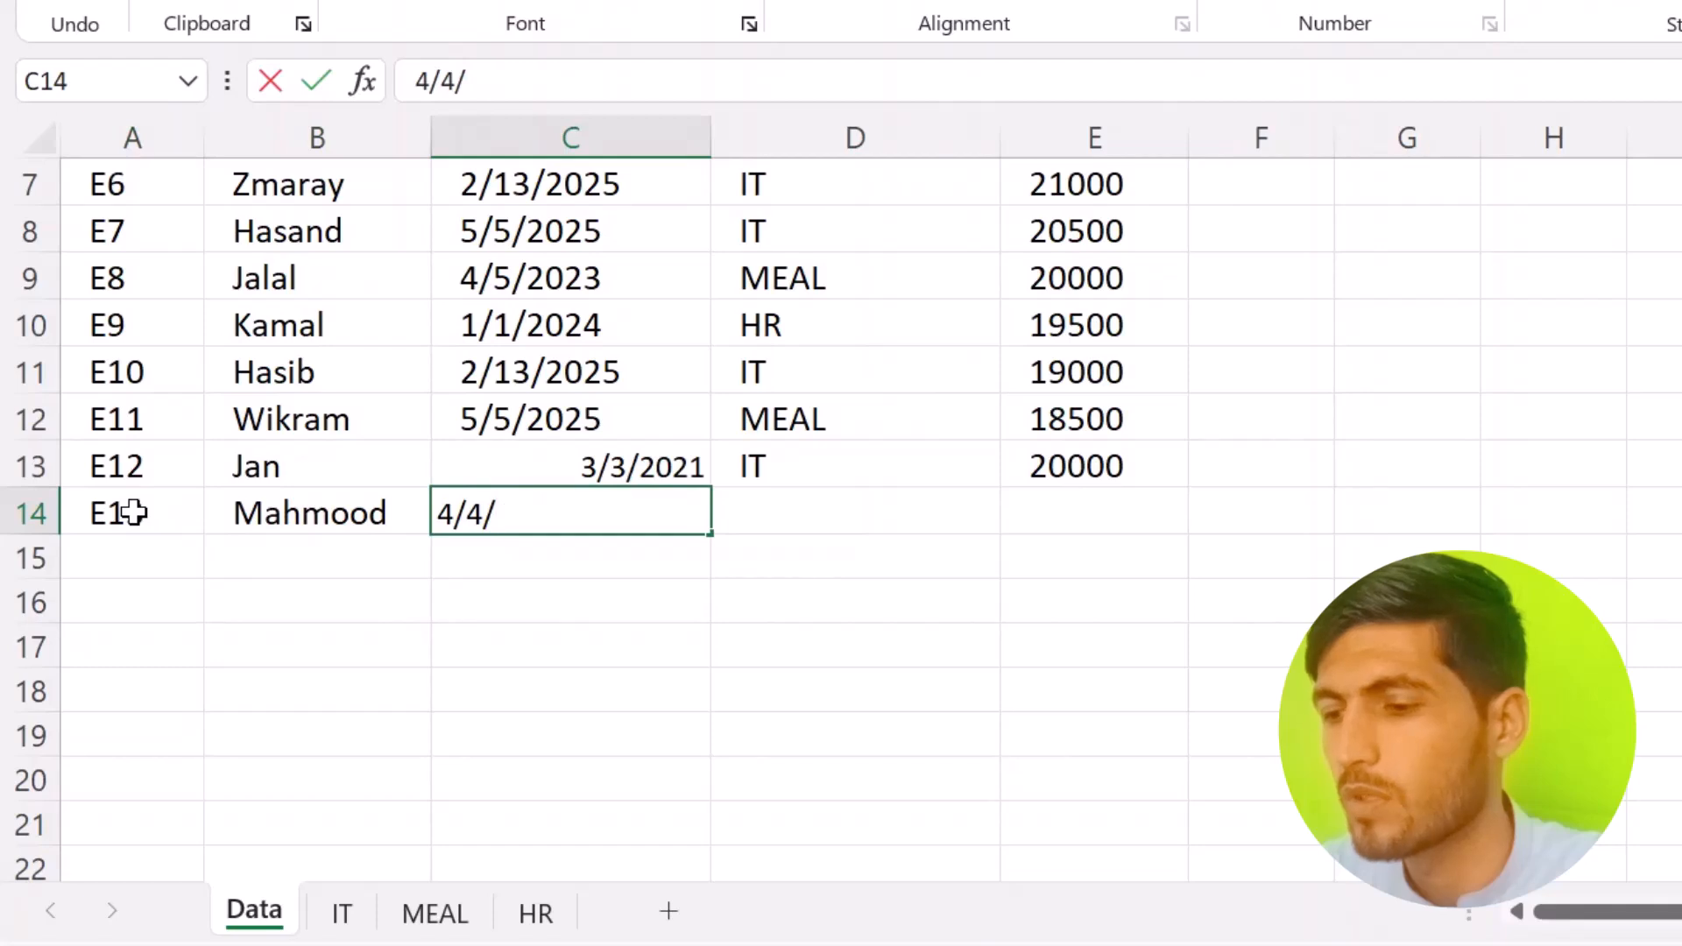
type("2022")
key("Tab")
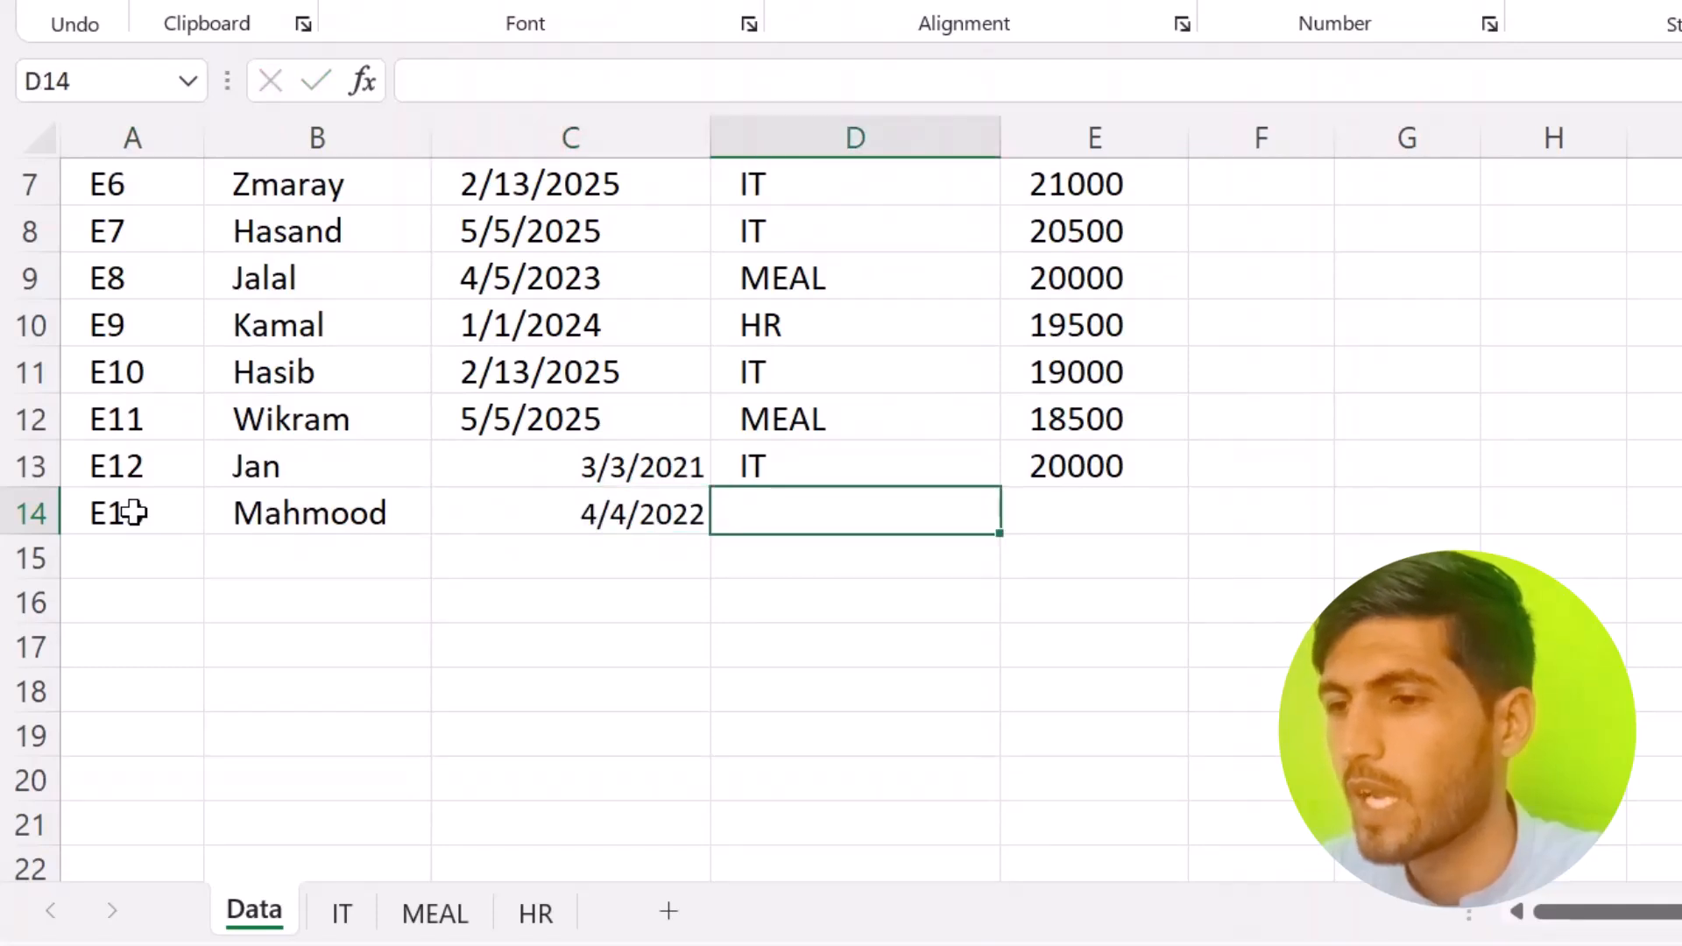
Fill in the row 14 employee's department as HR and salary as 10000.
type("HR")
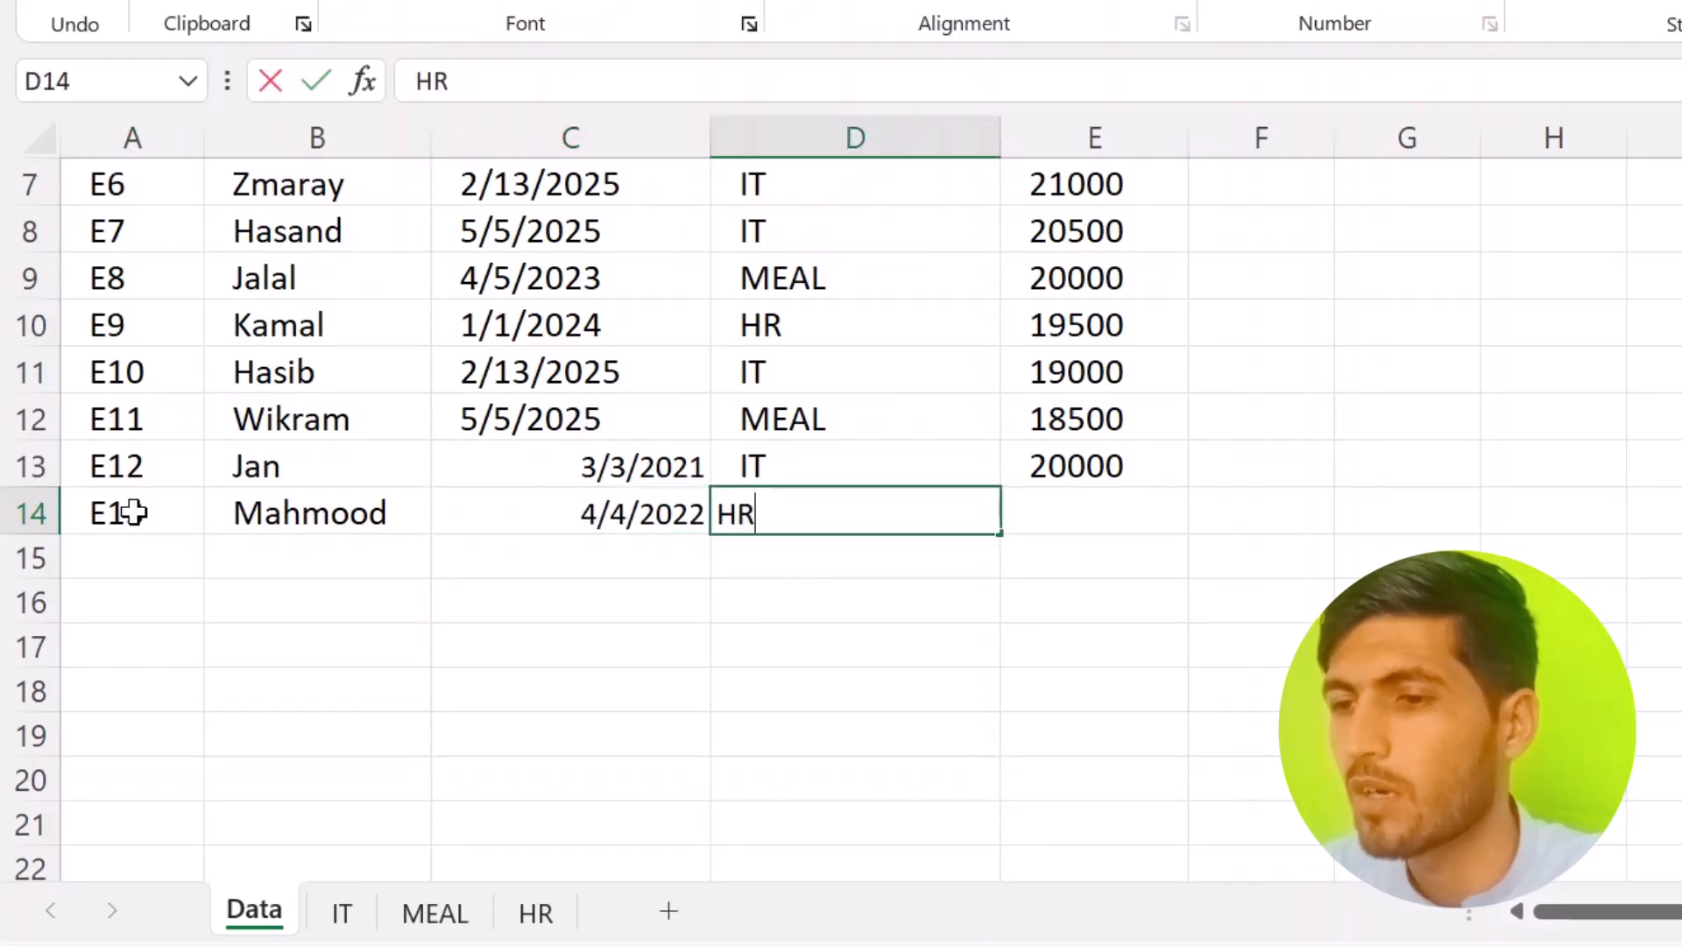
key("Tab")
type("1")
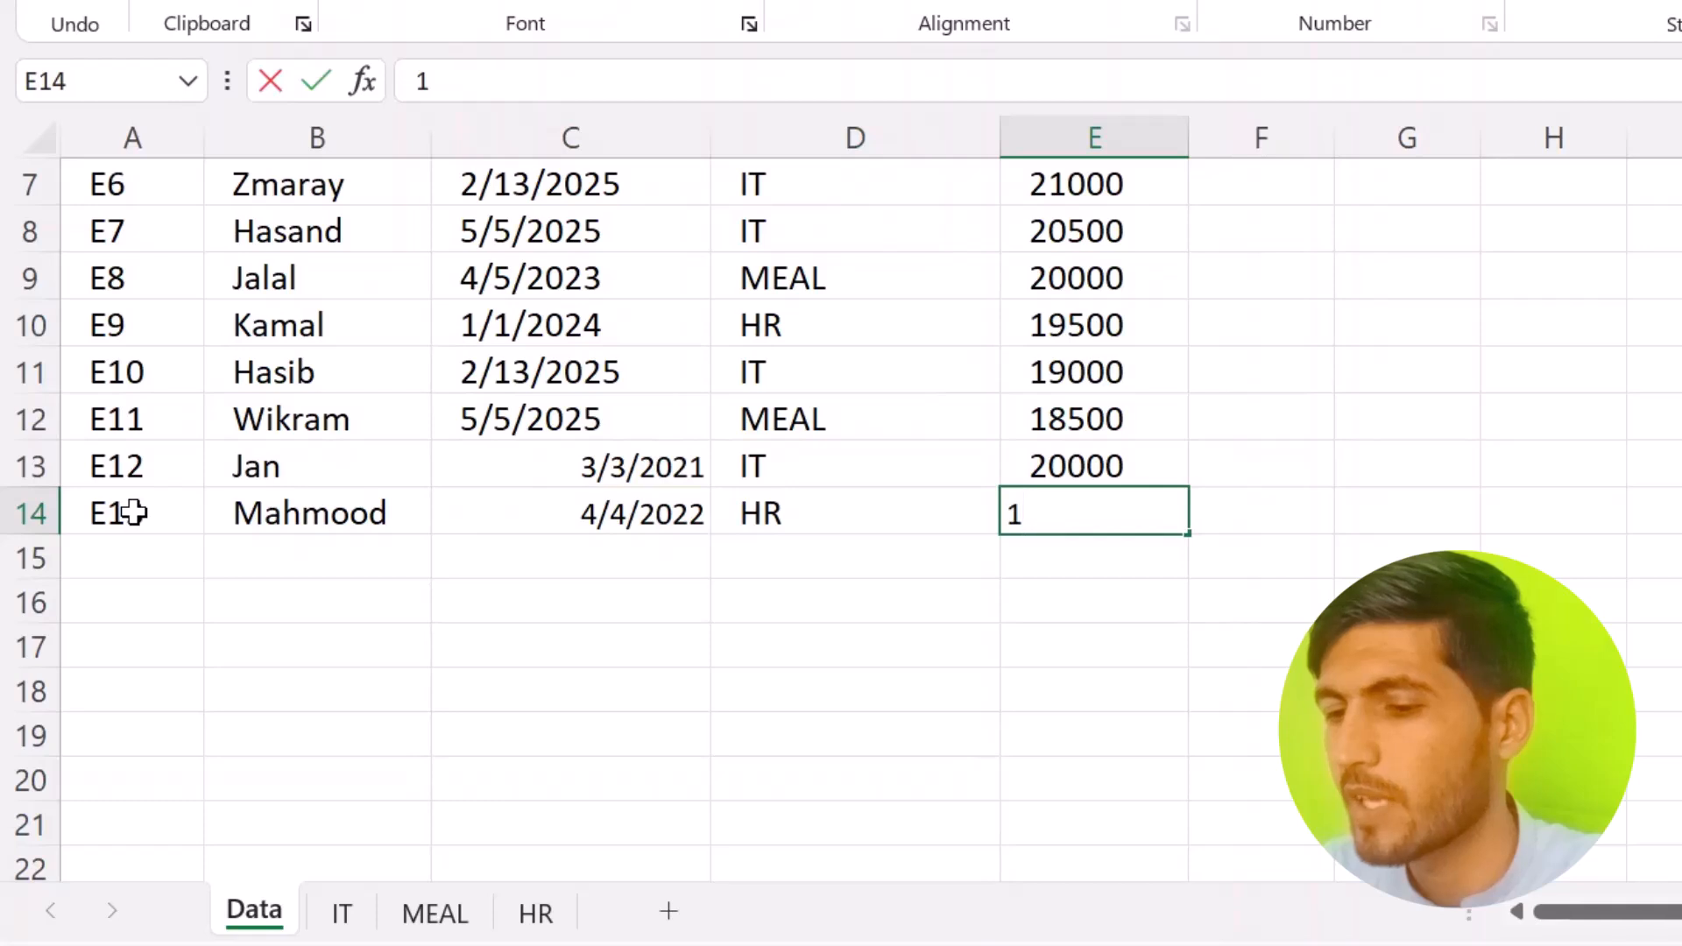
type("00")
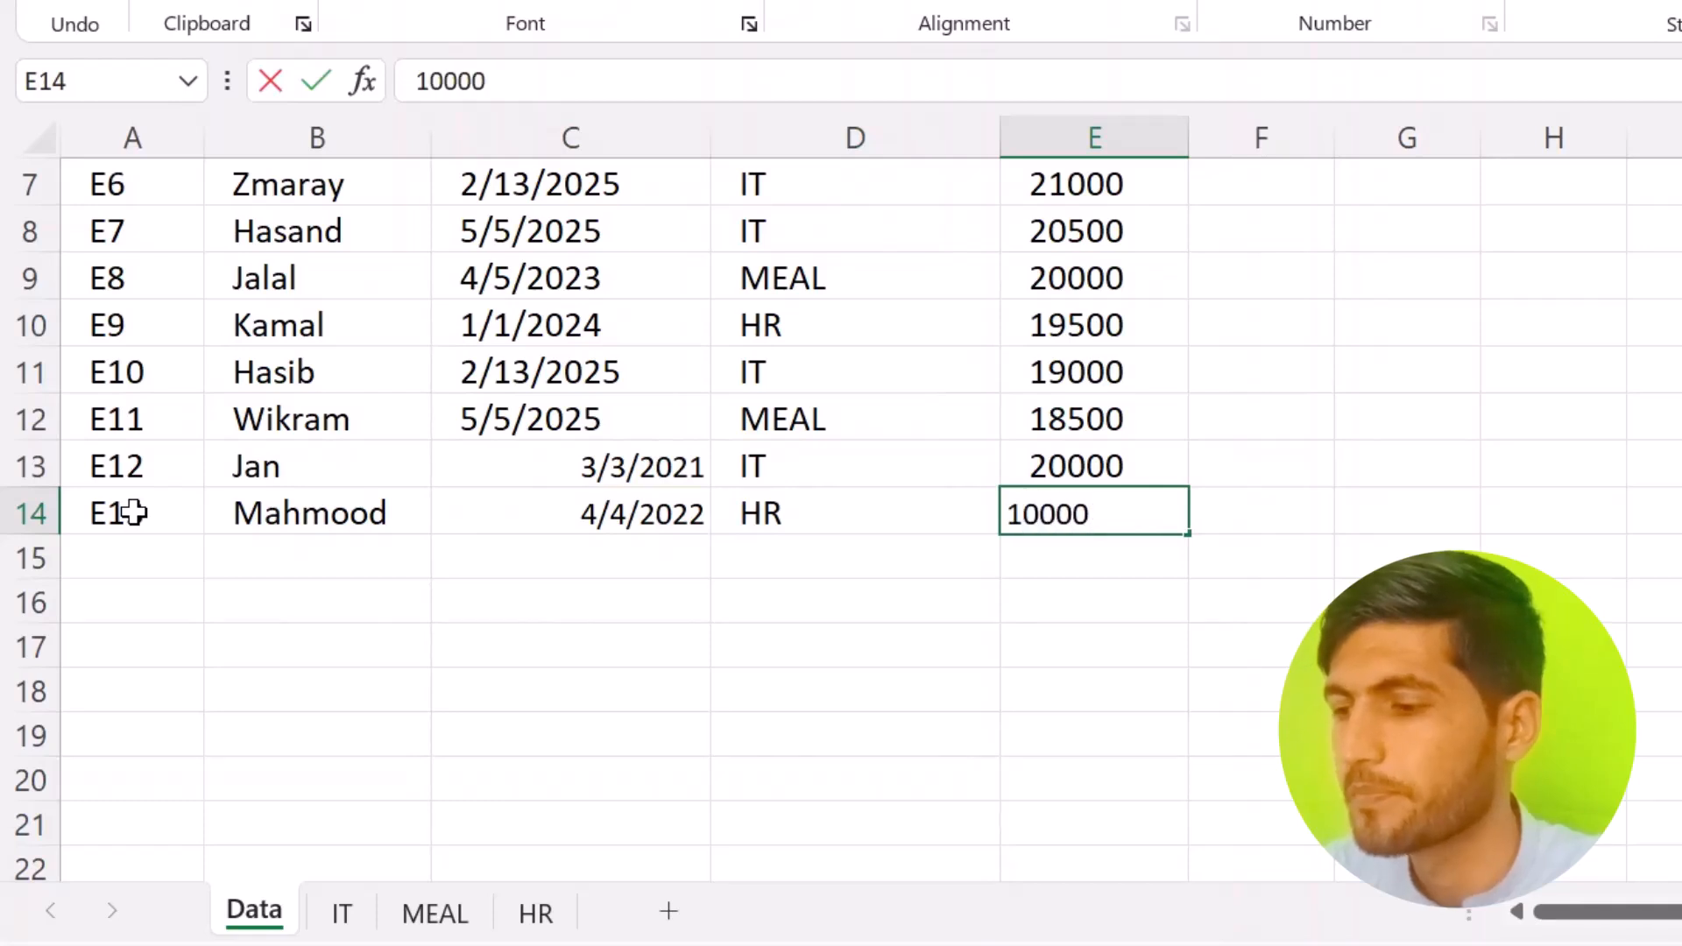
type("00")
key("Return")
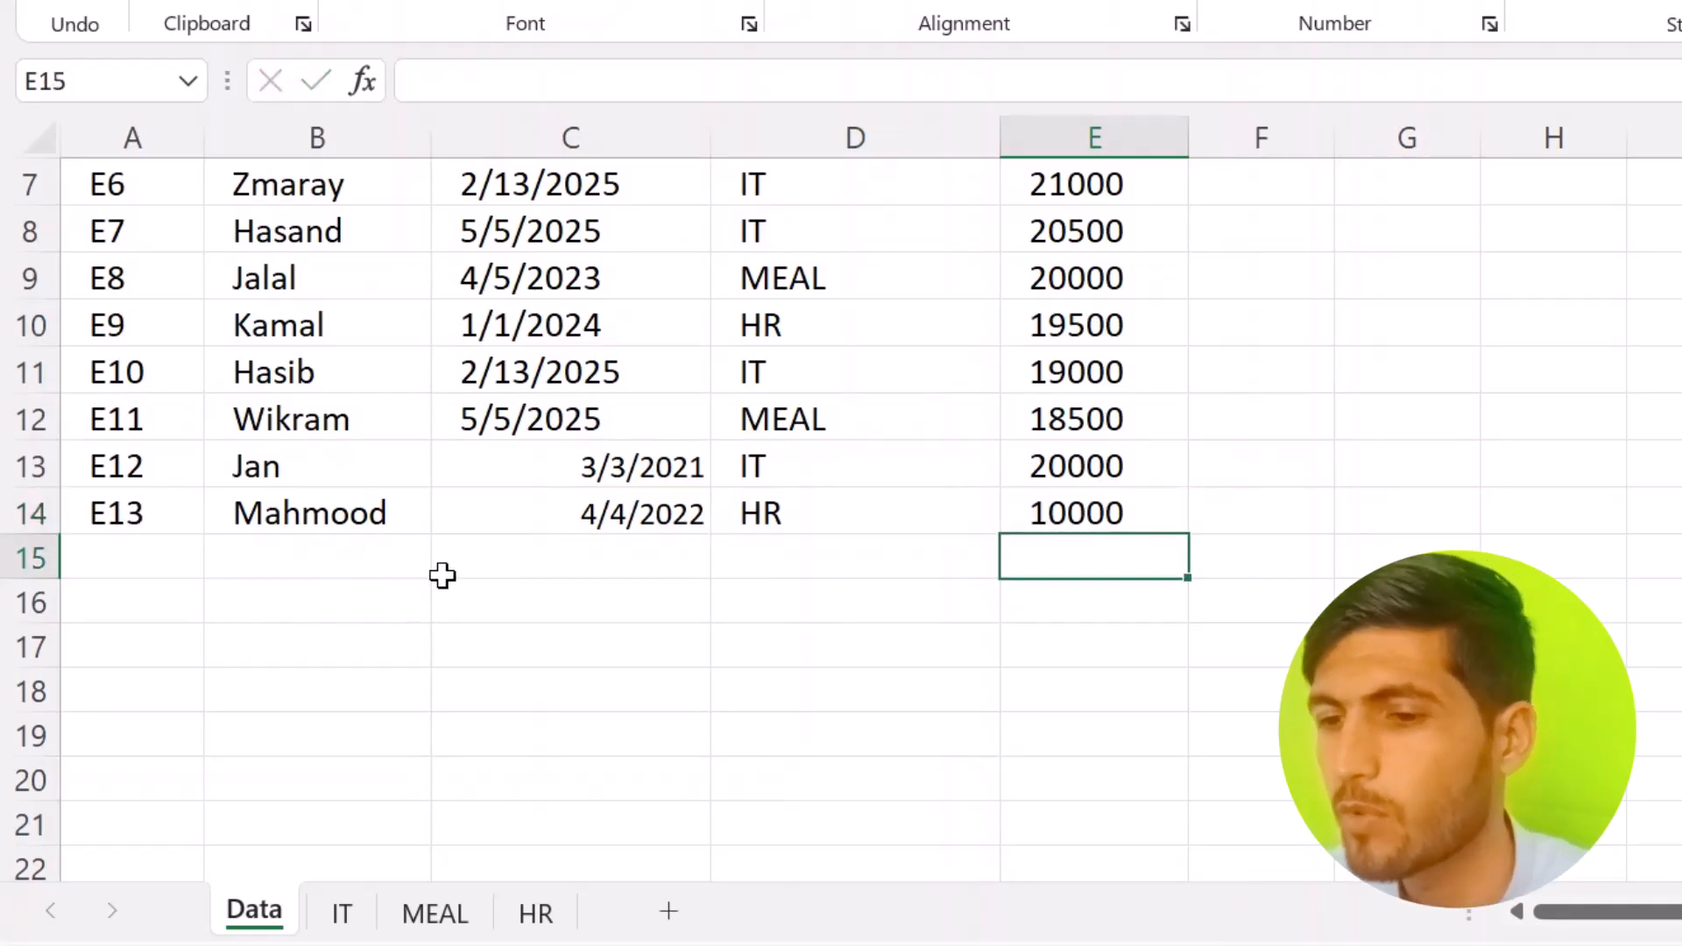
Check the new employee's row in the HR worksheet and review the Data, MEAL and IT worksheets against it.
left_click(535, 912)
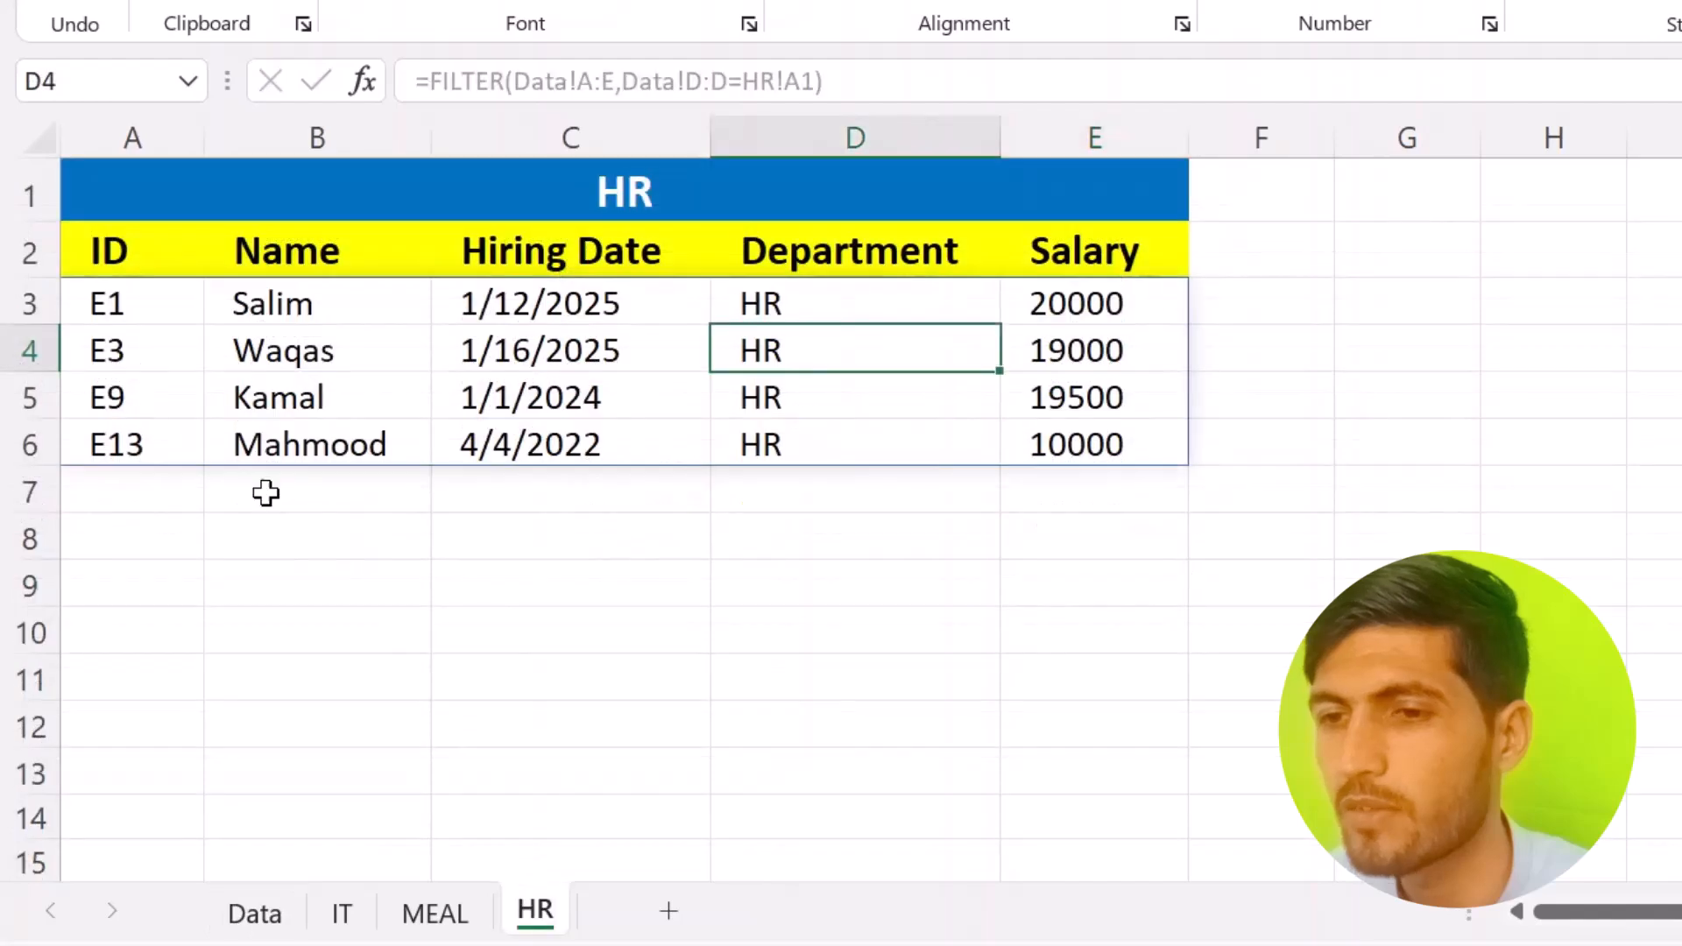
left_click(201, 442)
left_click_drag(201, 443, 1065, 435)
left_click(1006, 435)
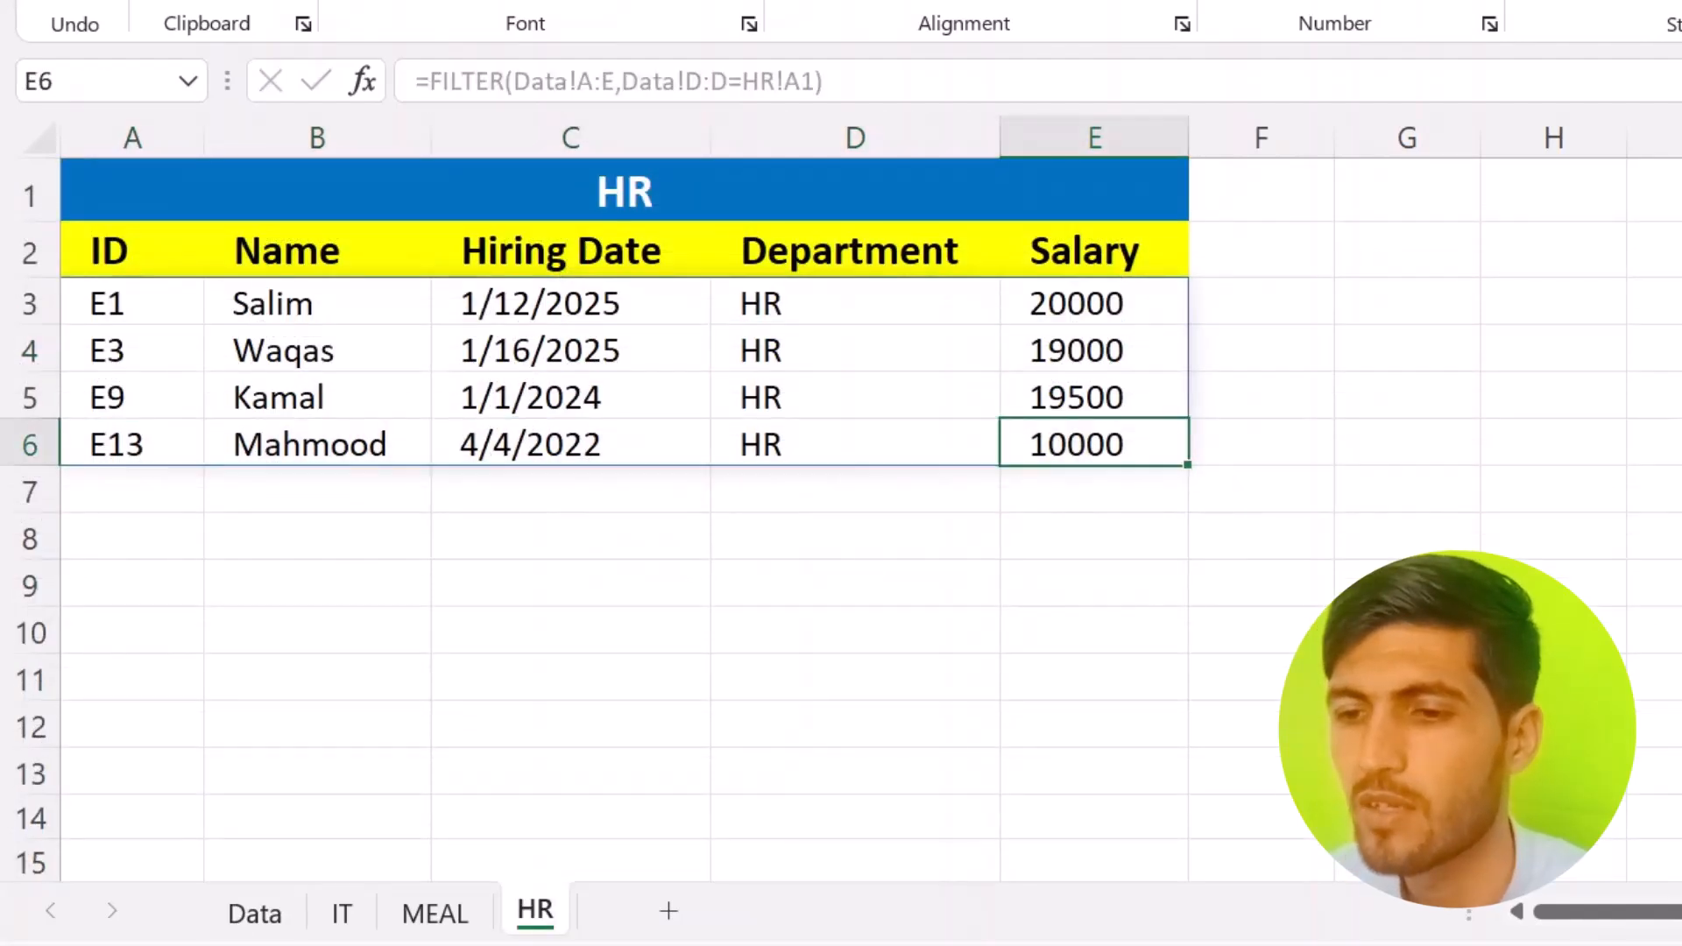
left_click(263, 918)
left_click(526, 485)
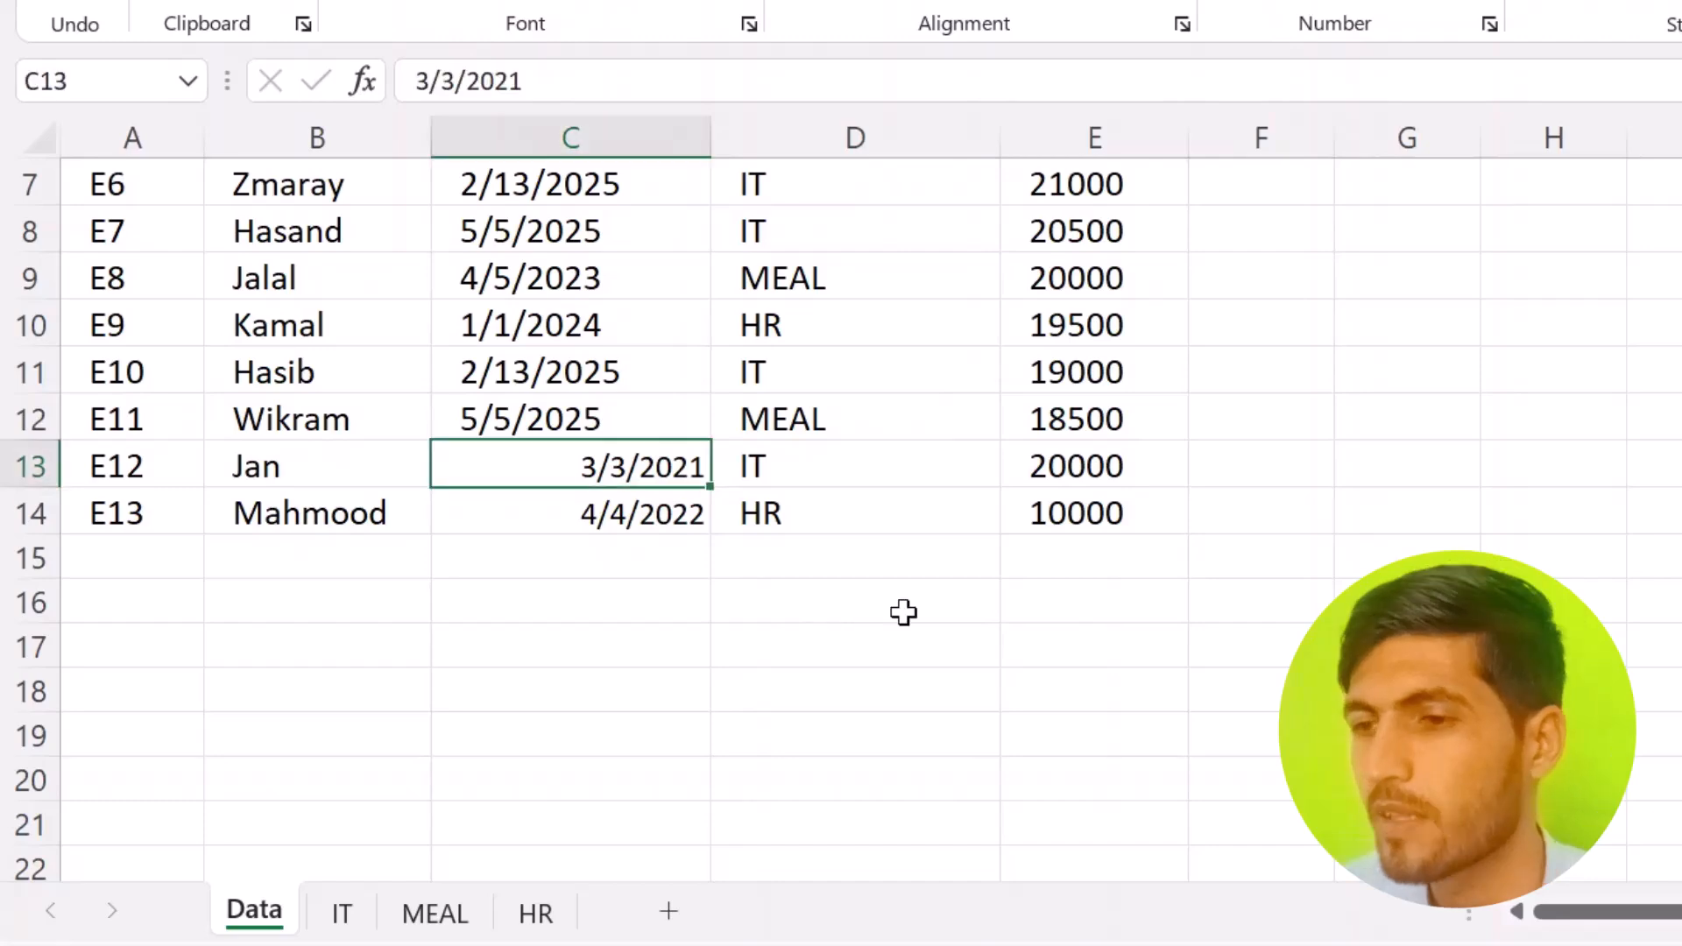
left_click(434, 916)
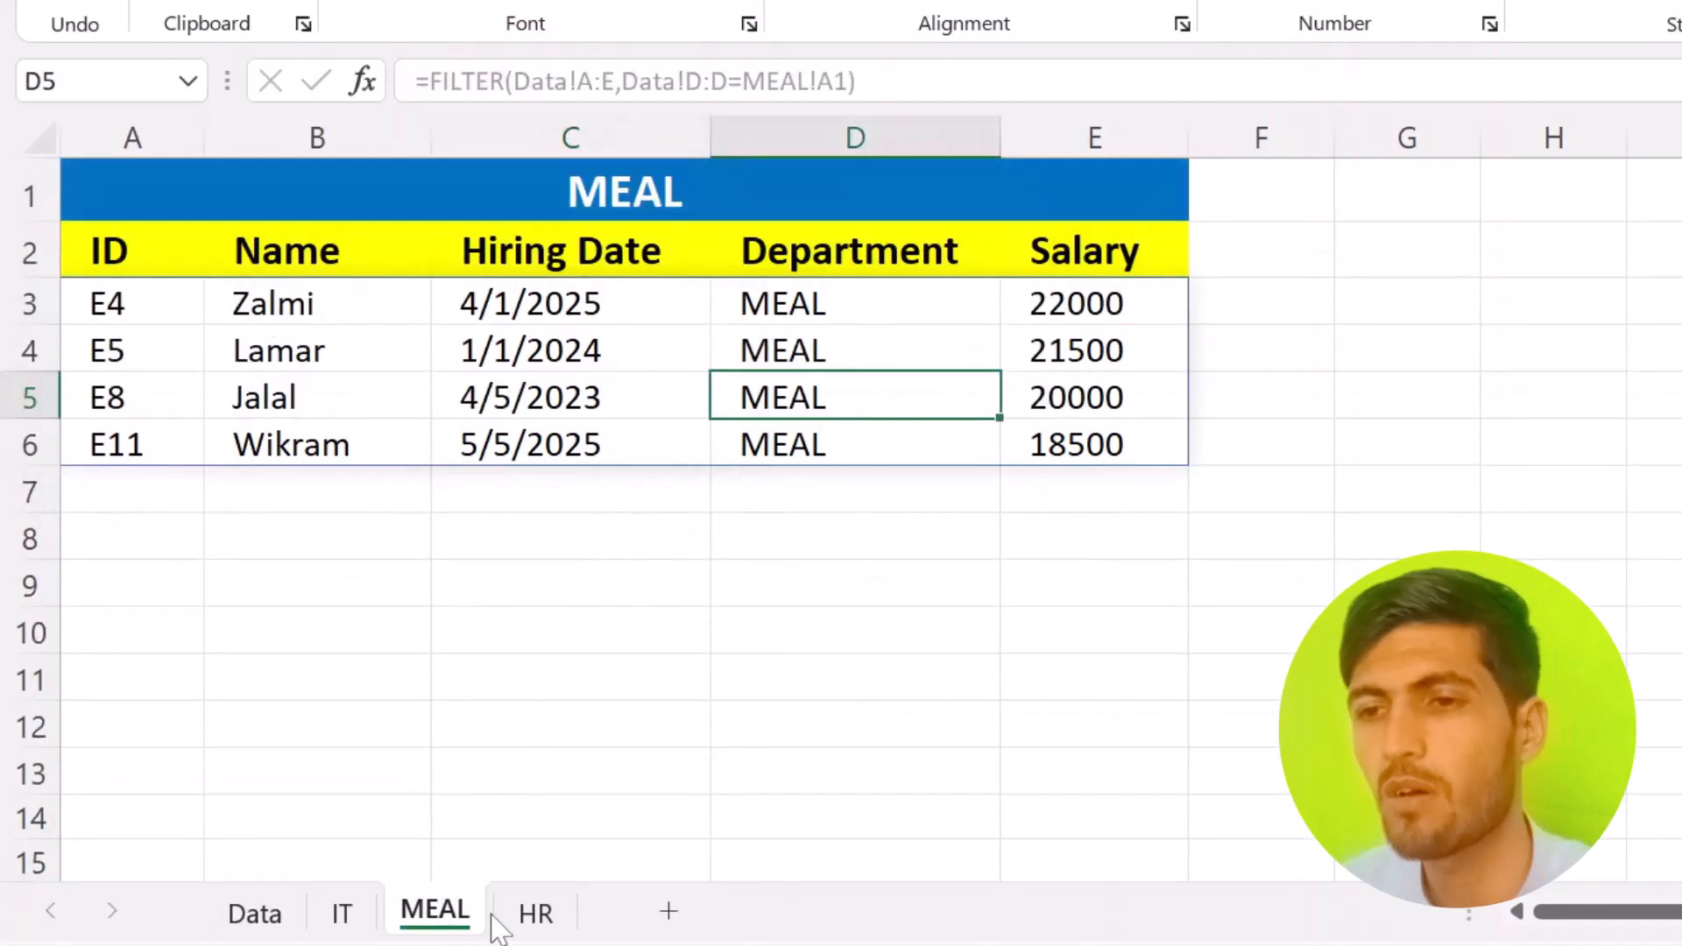
left_click(515, 915)
left_click(343, 915)
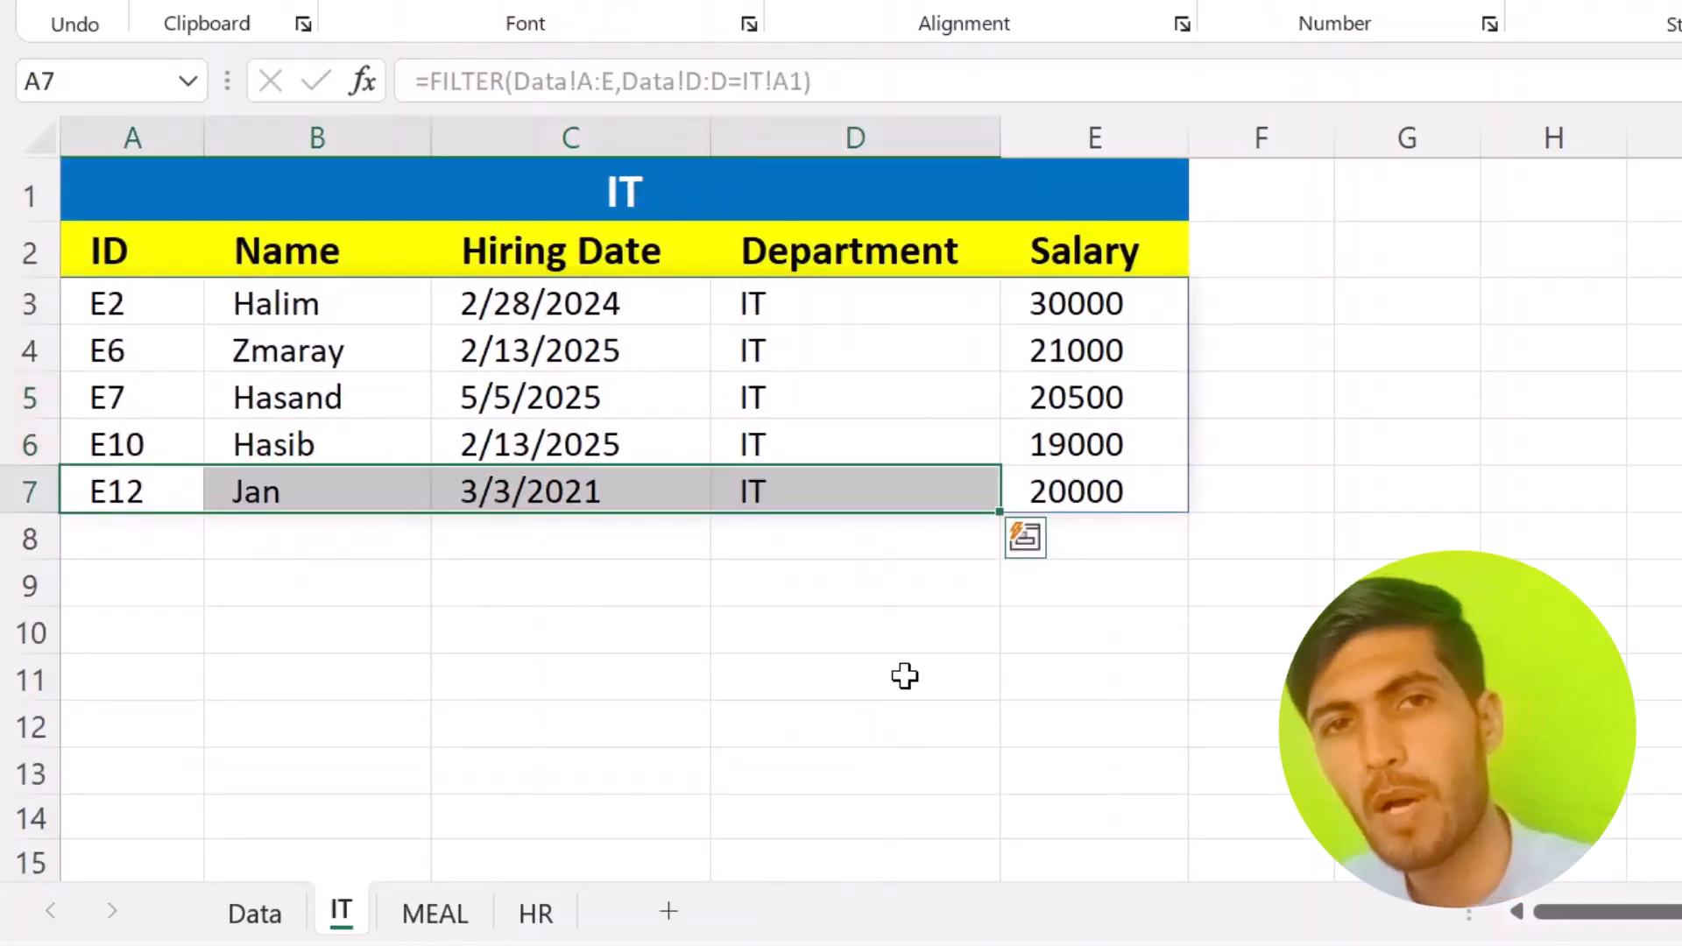
left_click(905, 620)
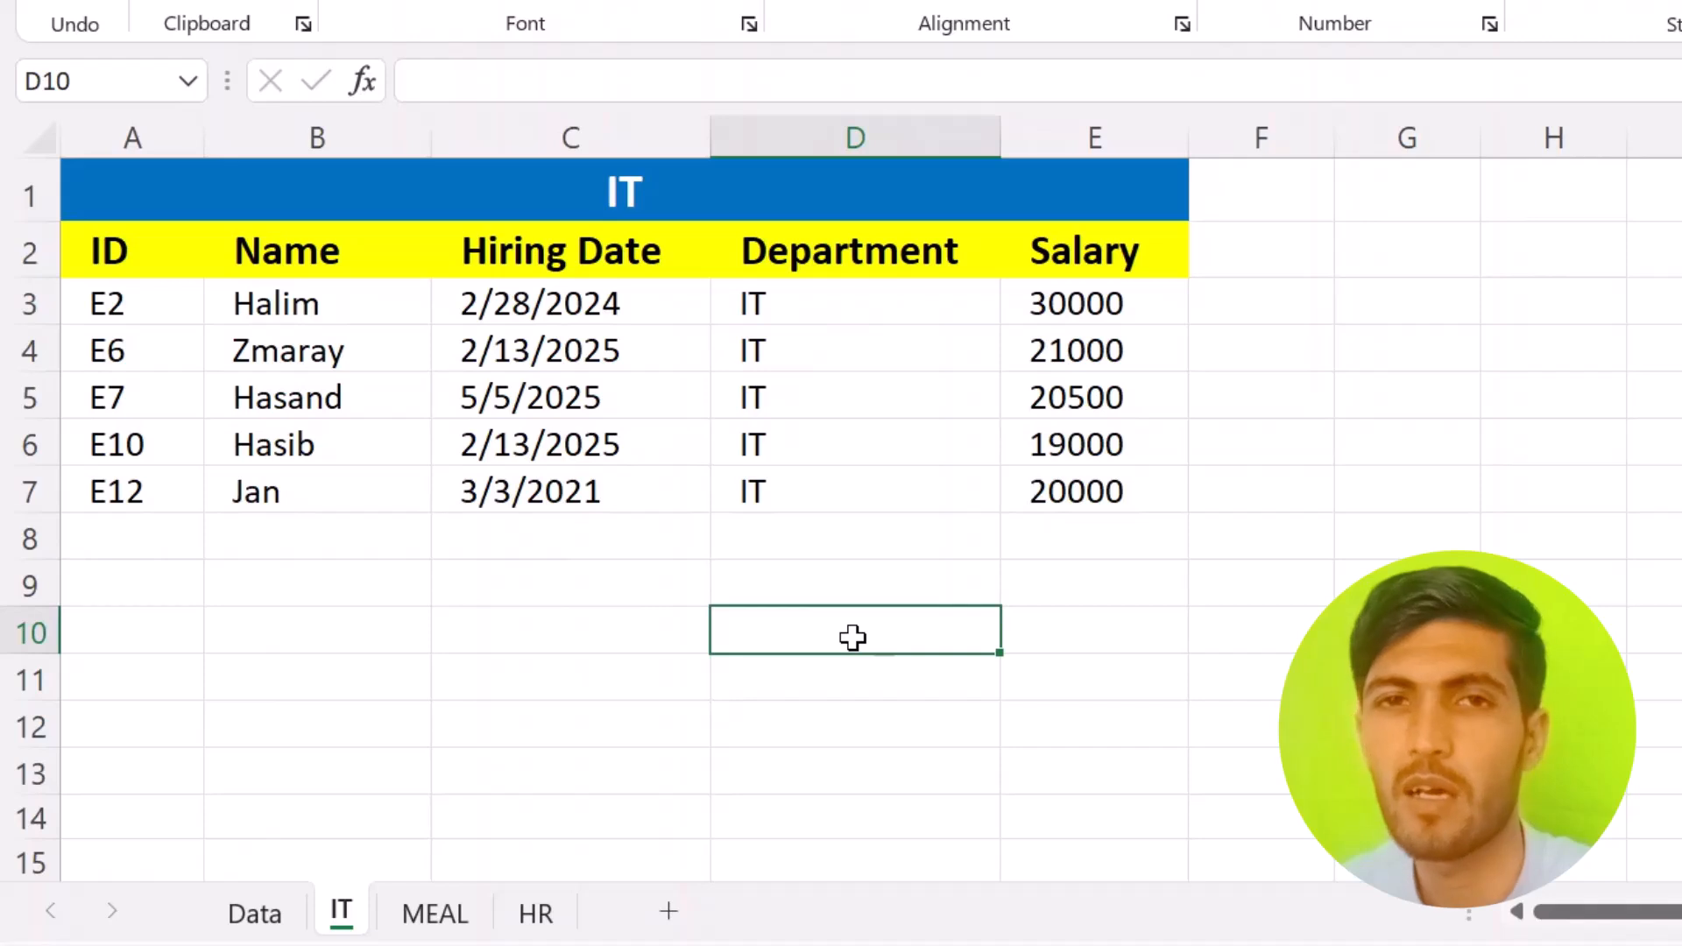